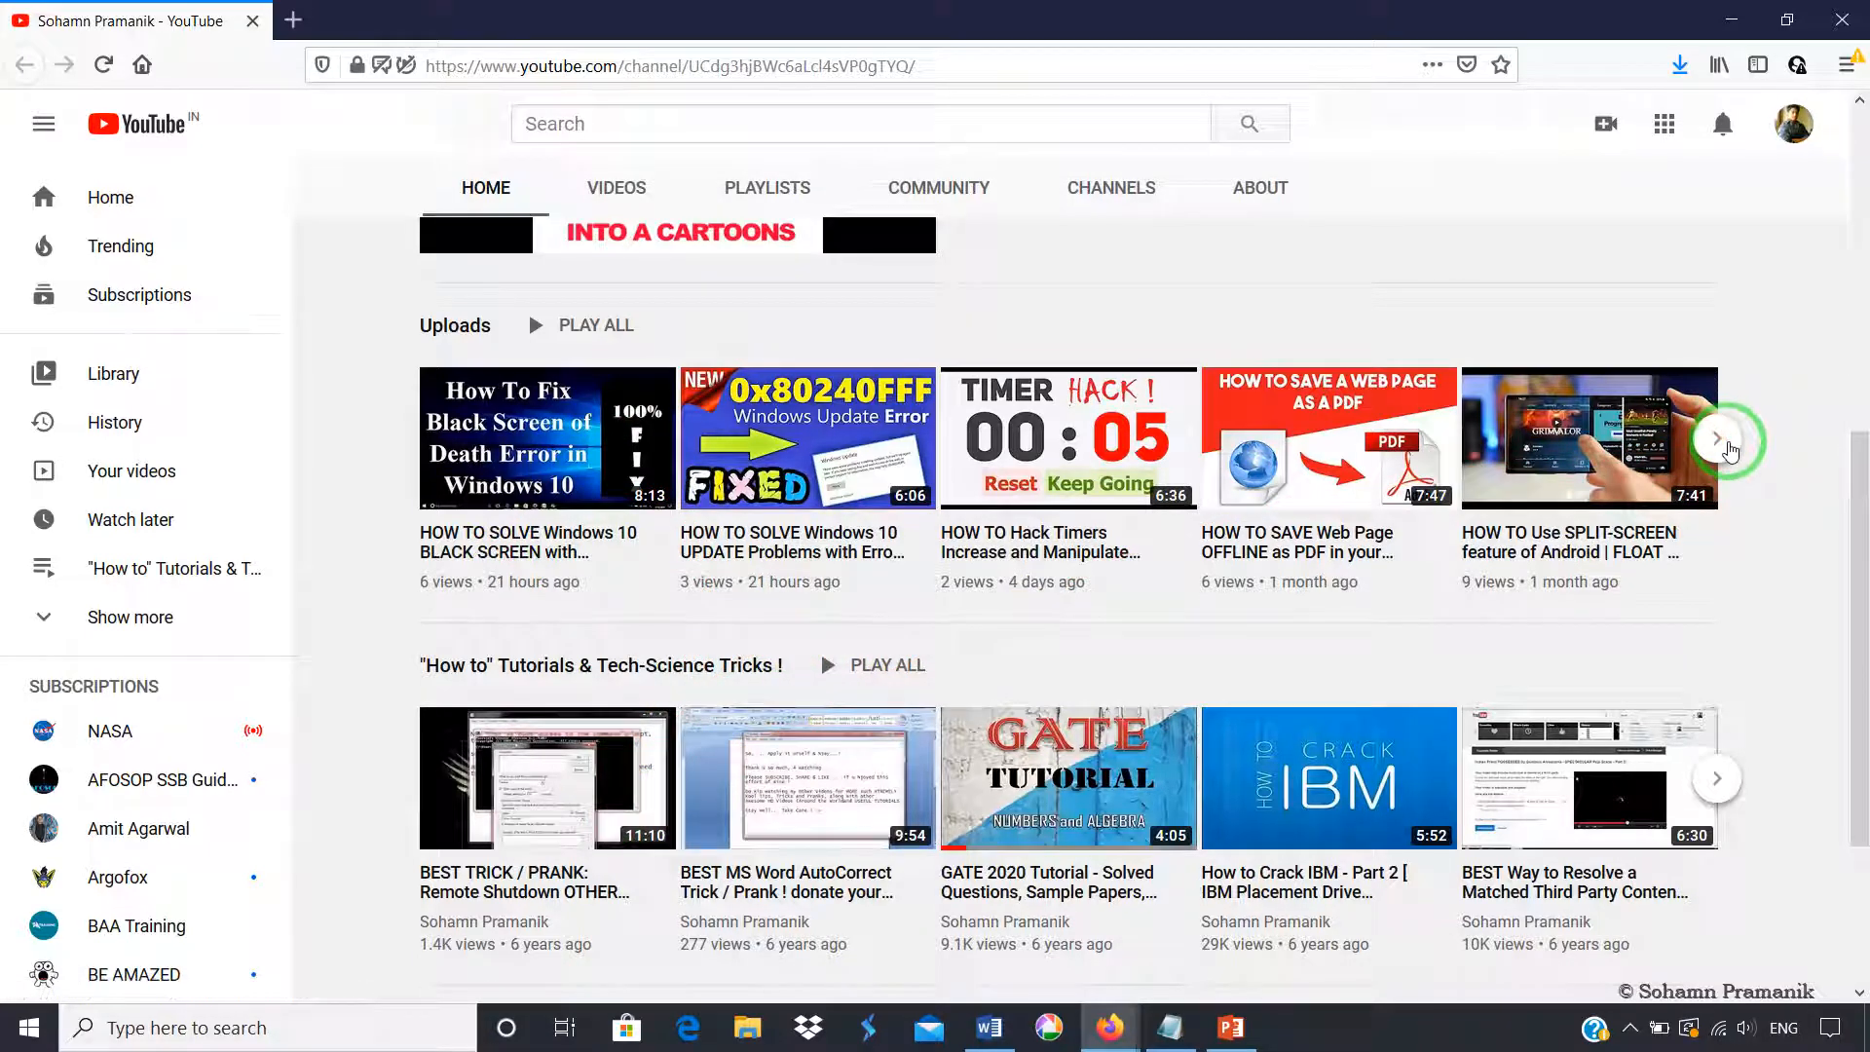
Step: Browse the YouTube channel's Uploads and "How to" Tutorials & Tech-Science Tricks rows, then minimize the browser window
click(1730, 449)
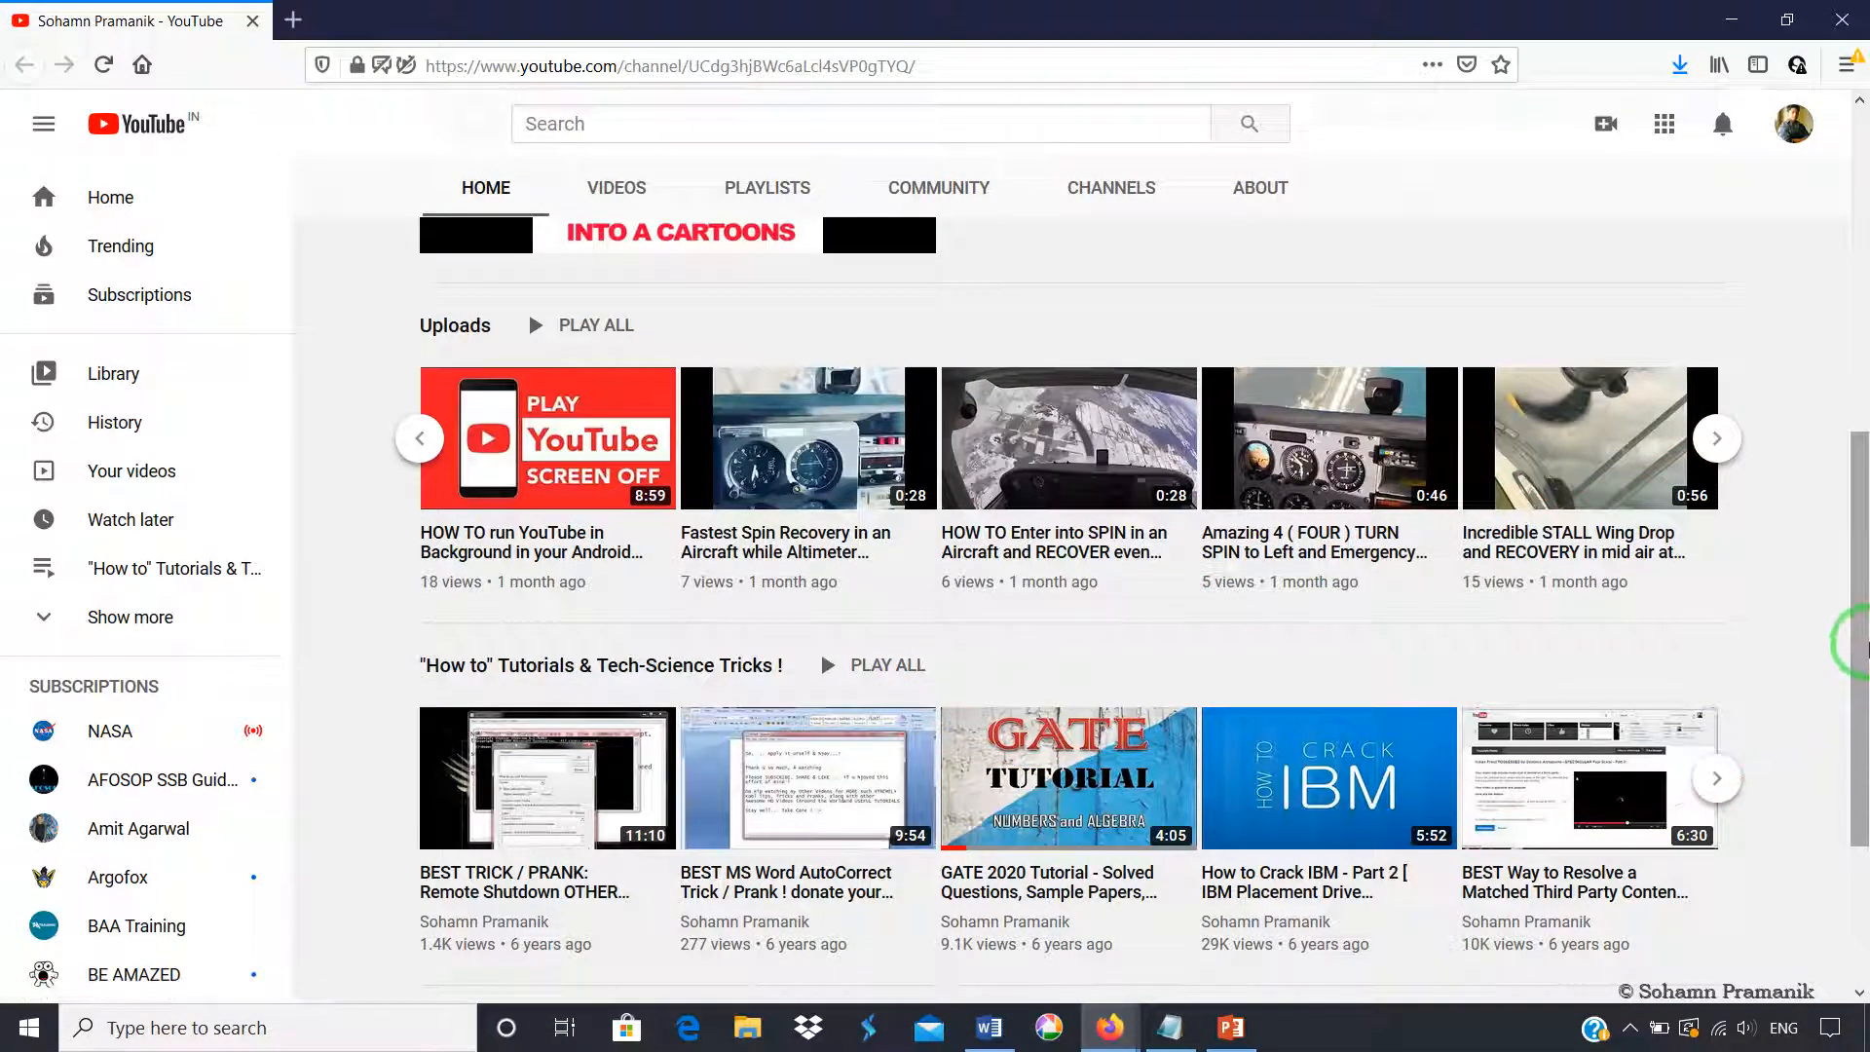
scroll(1861, 682, down, 2)
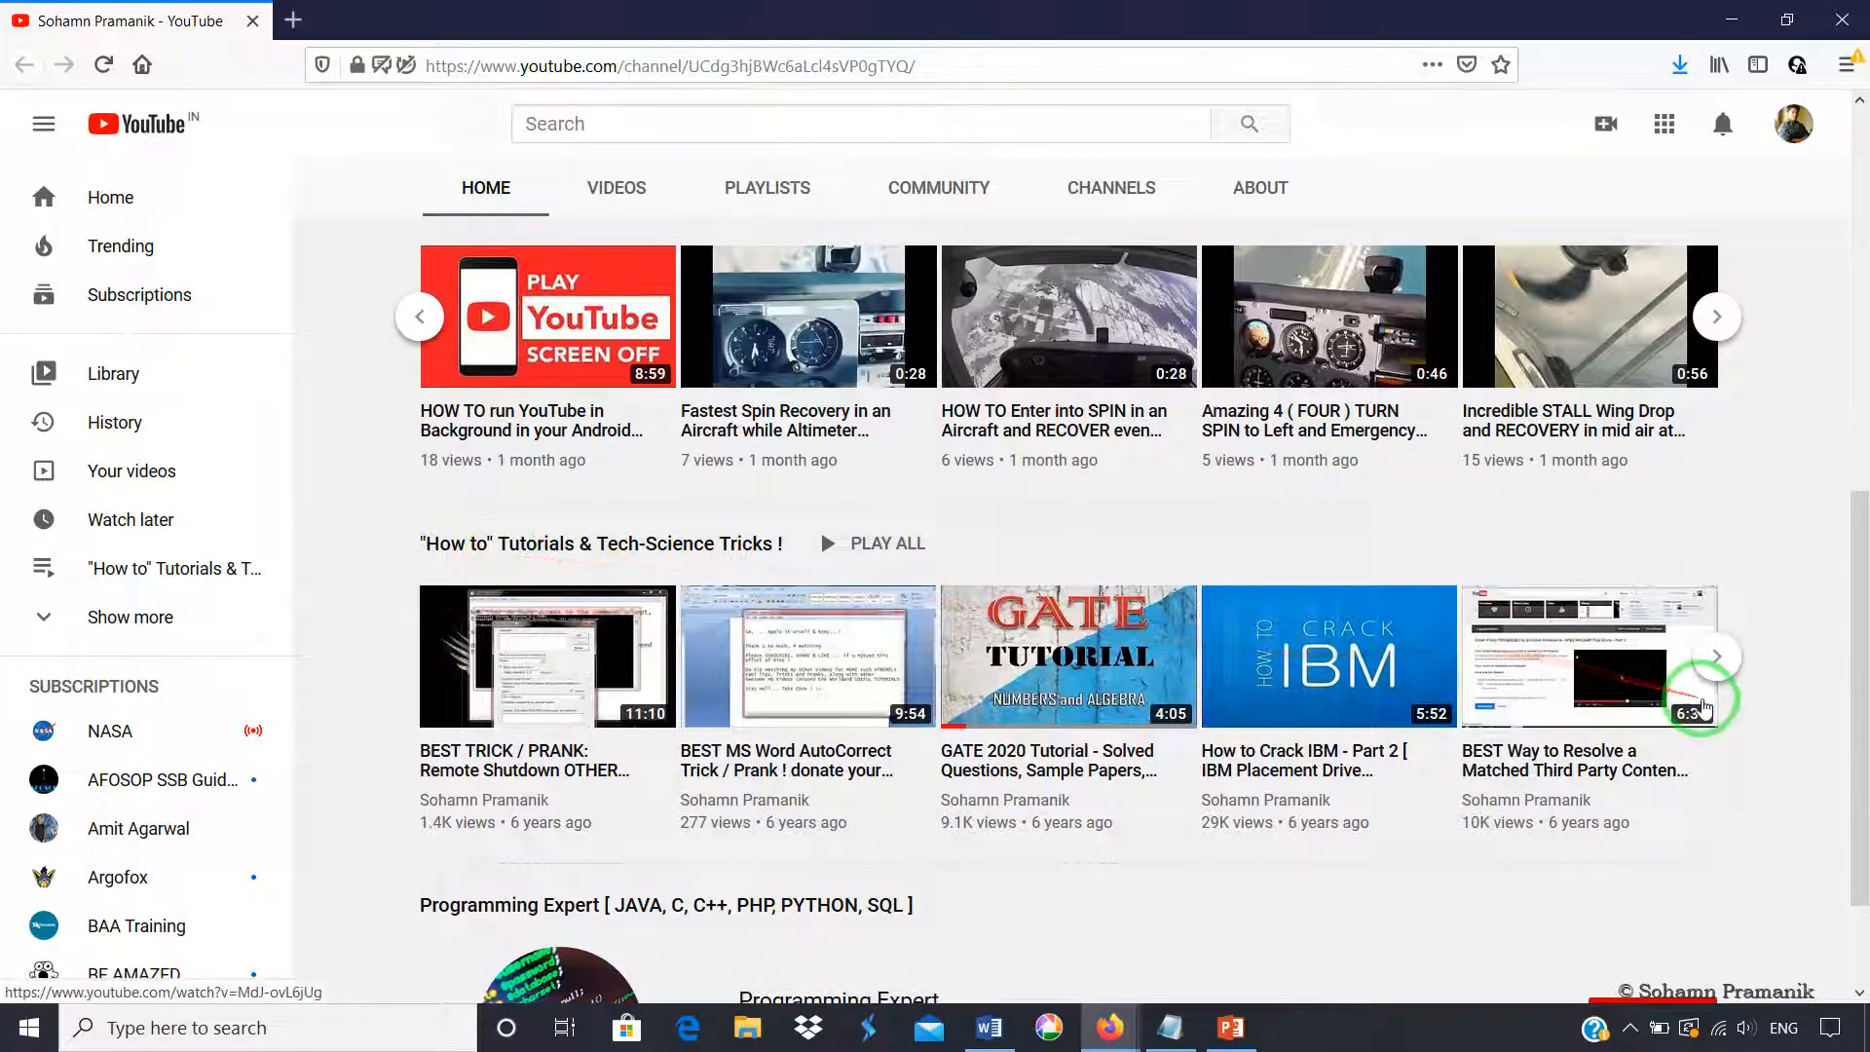
click(1720, 657)
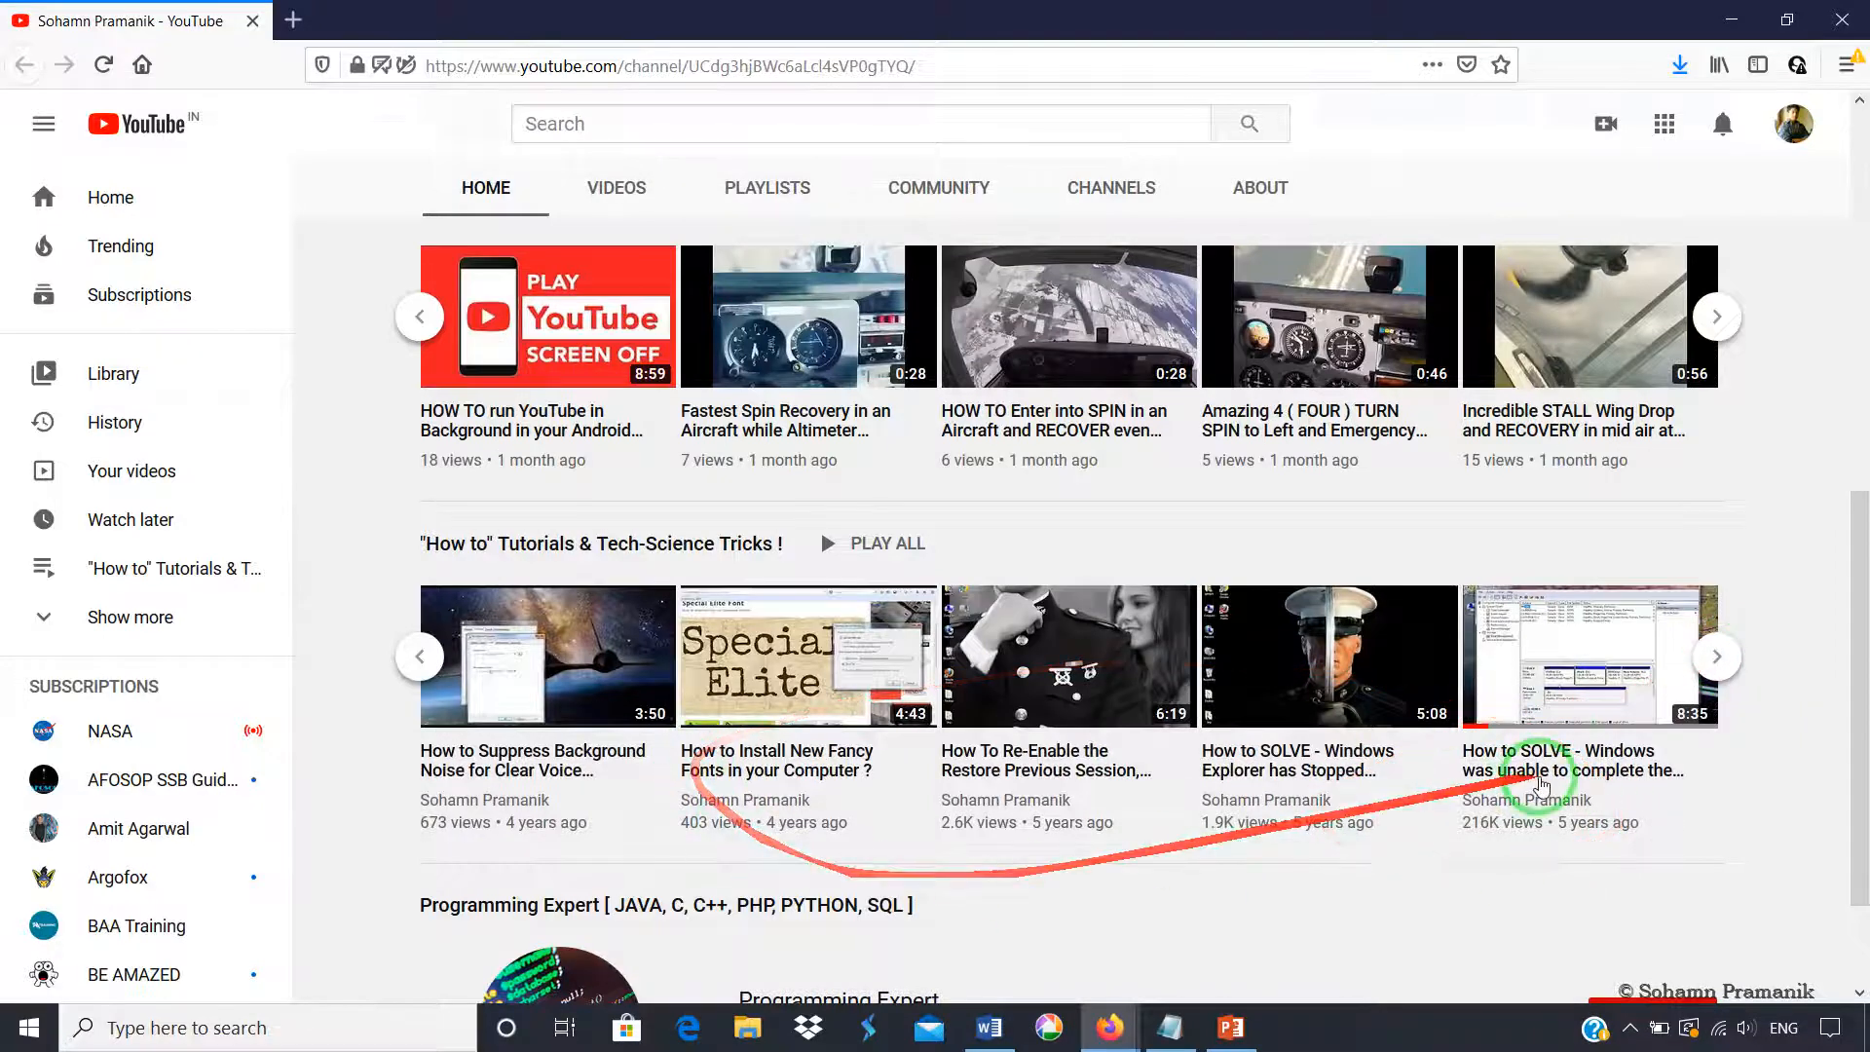
scroll(1844, 672, down, 2)
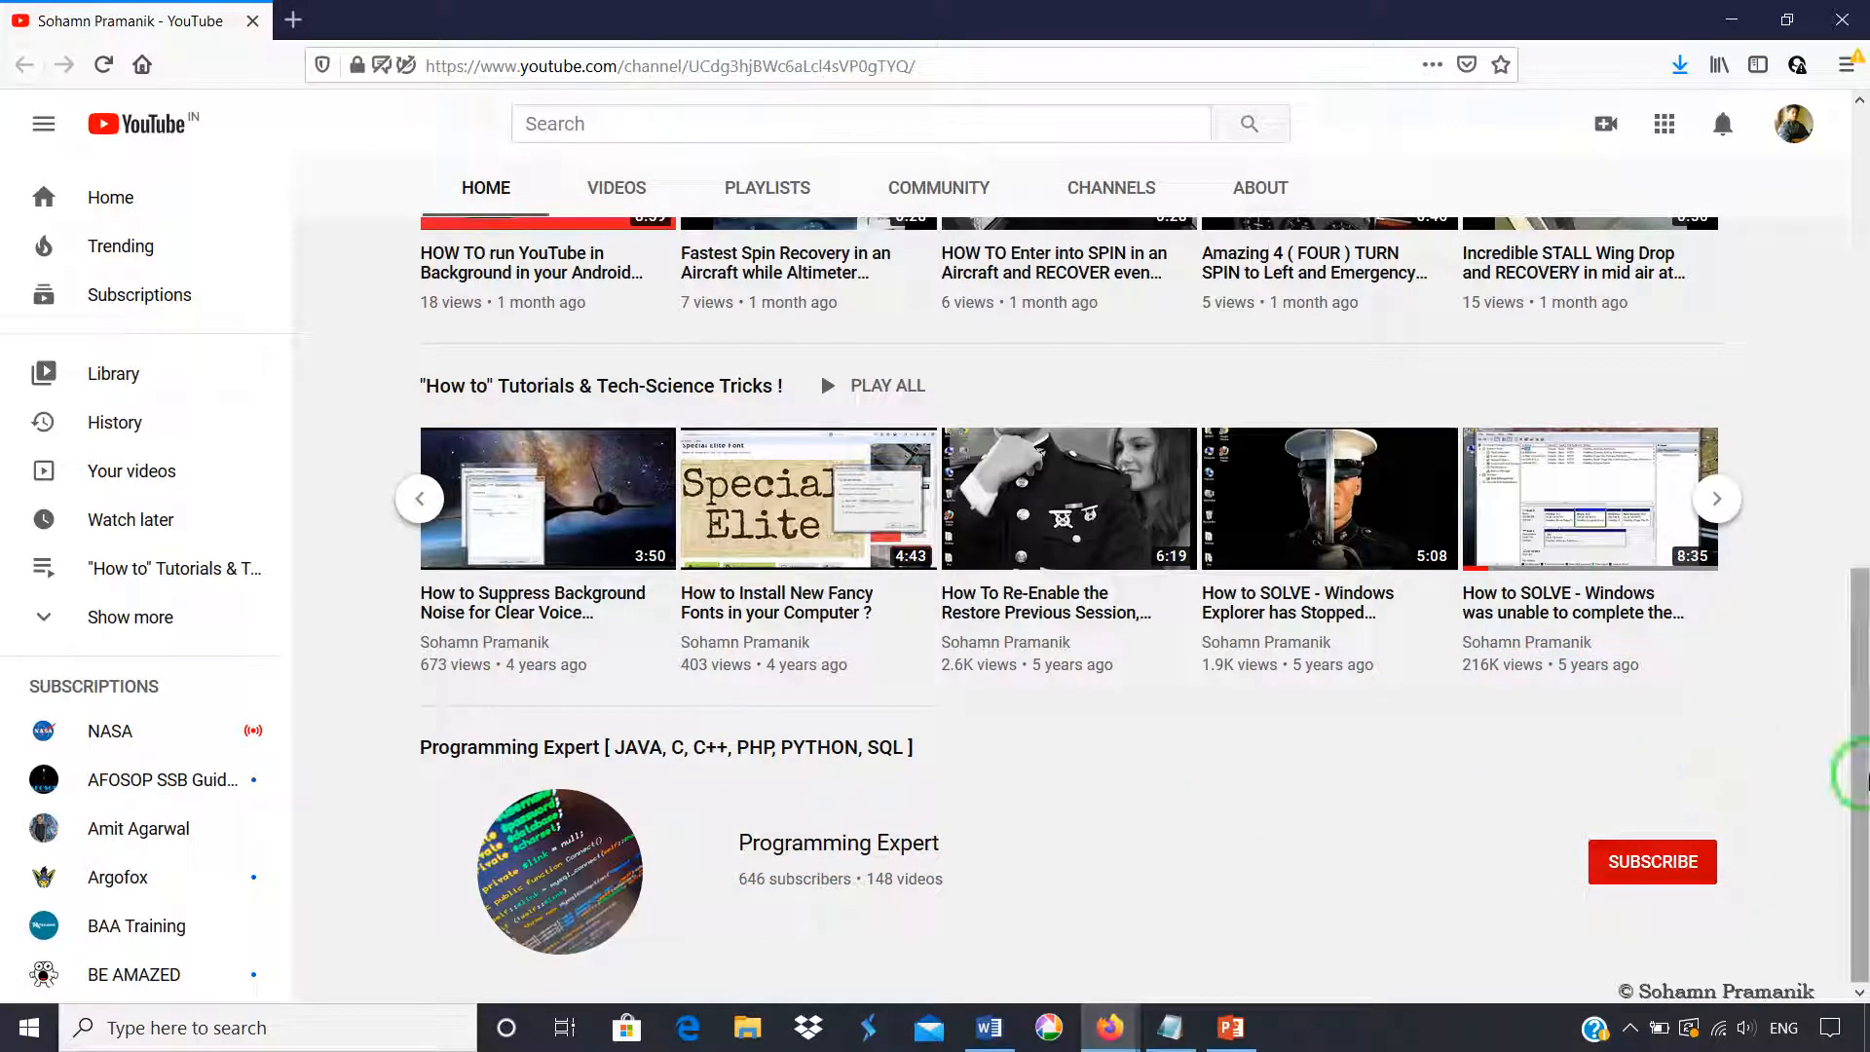
drag(1857, 784, 1864, 460)
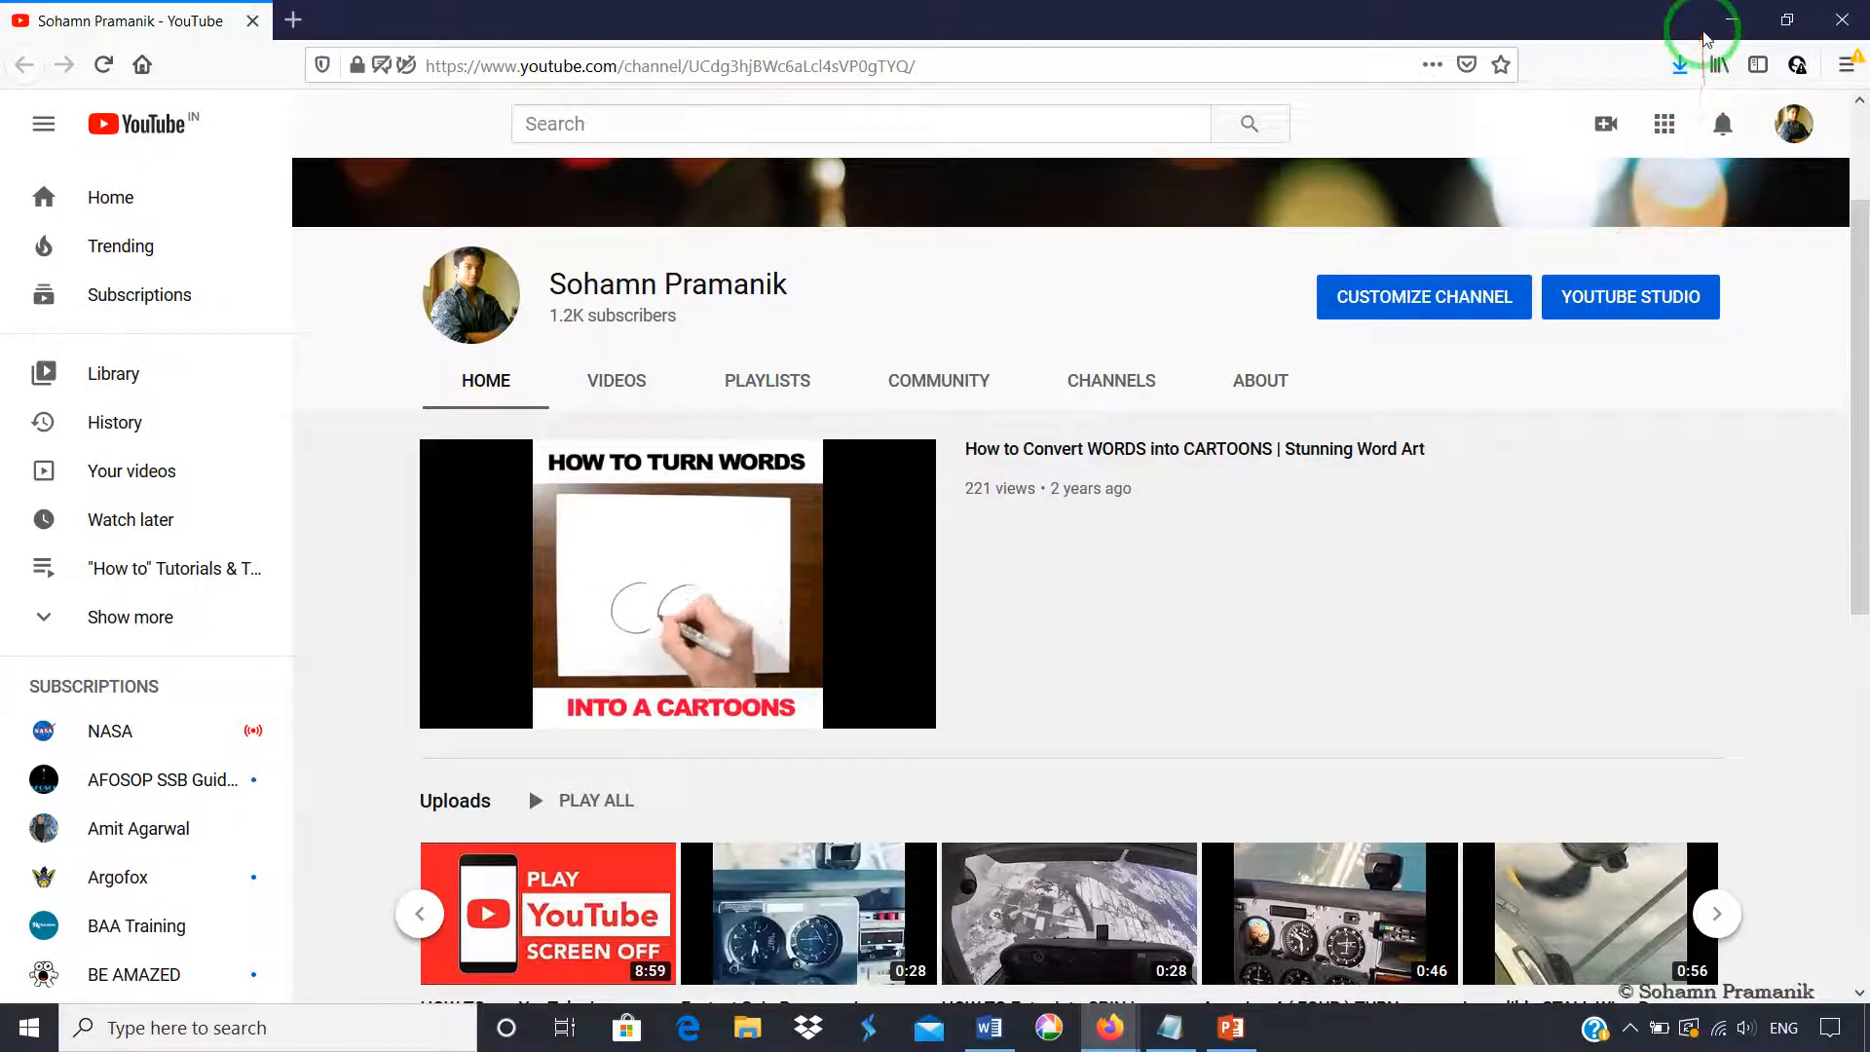
click(1732, 19)
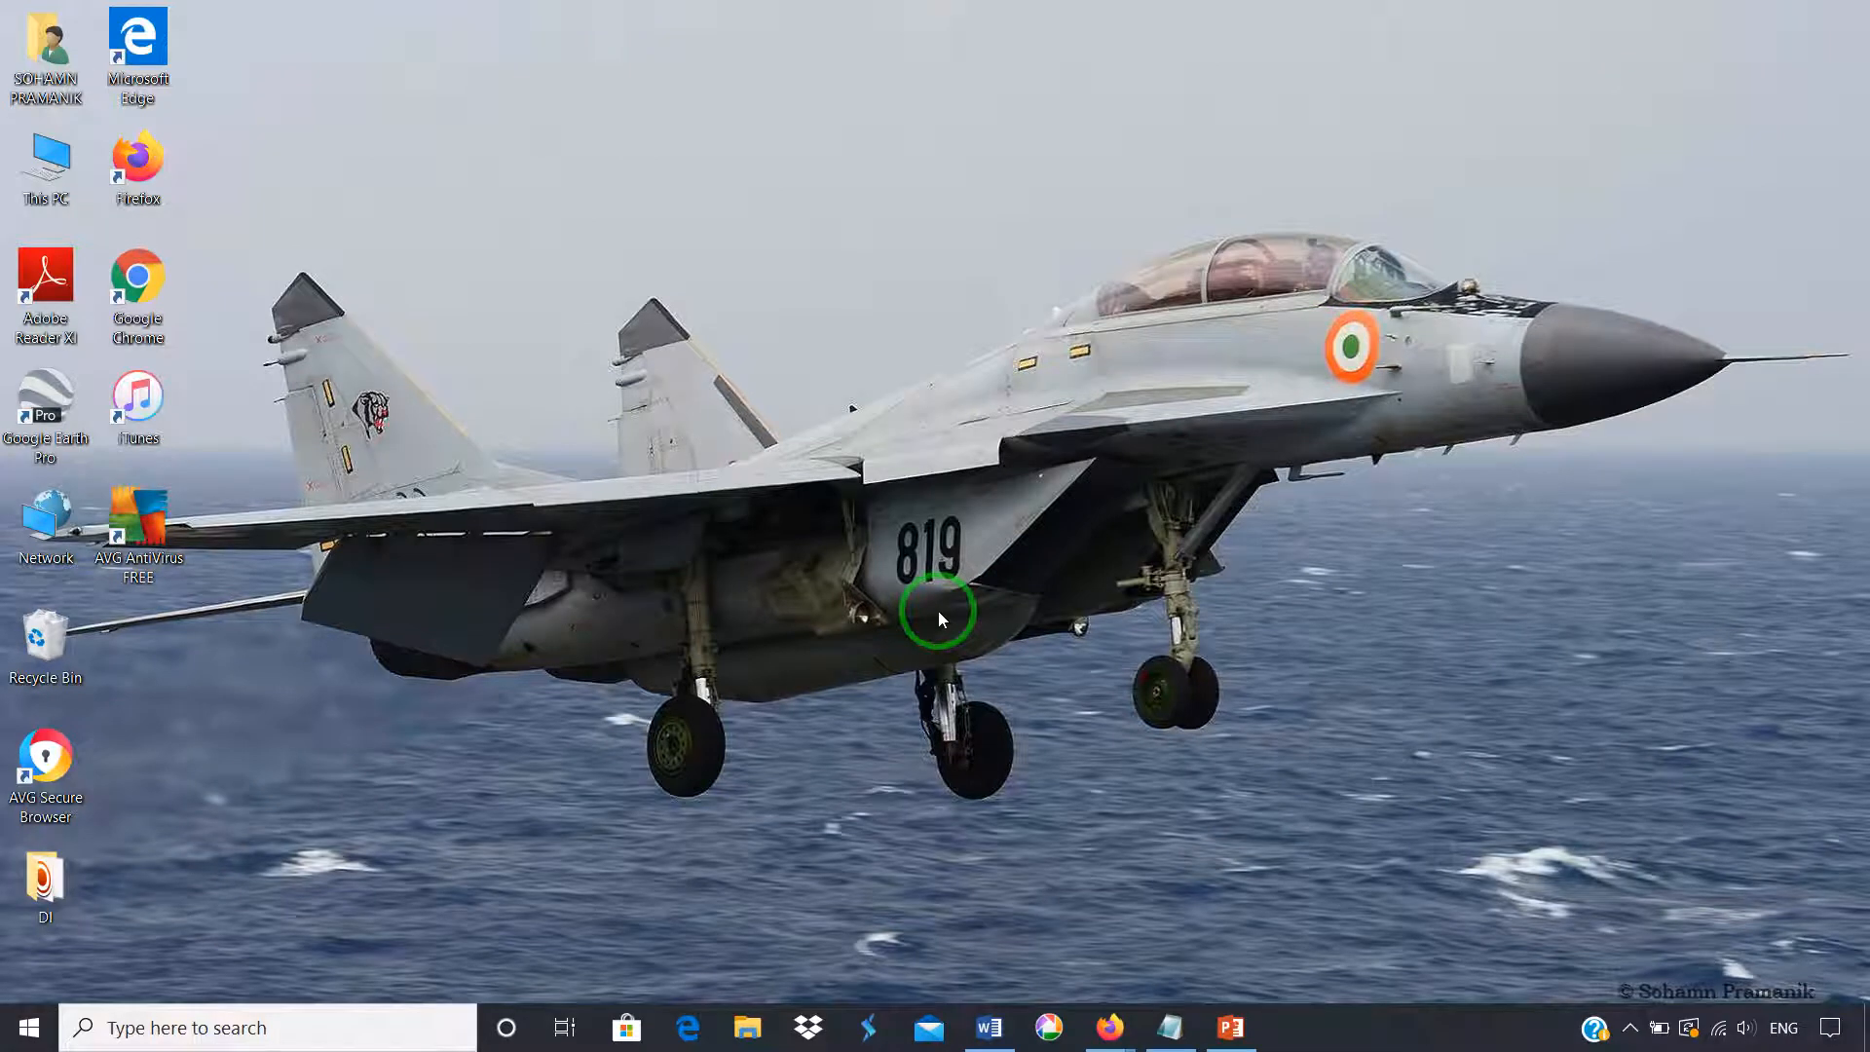
click(1366, 905)
key(super+r)
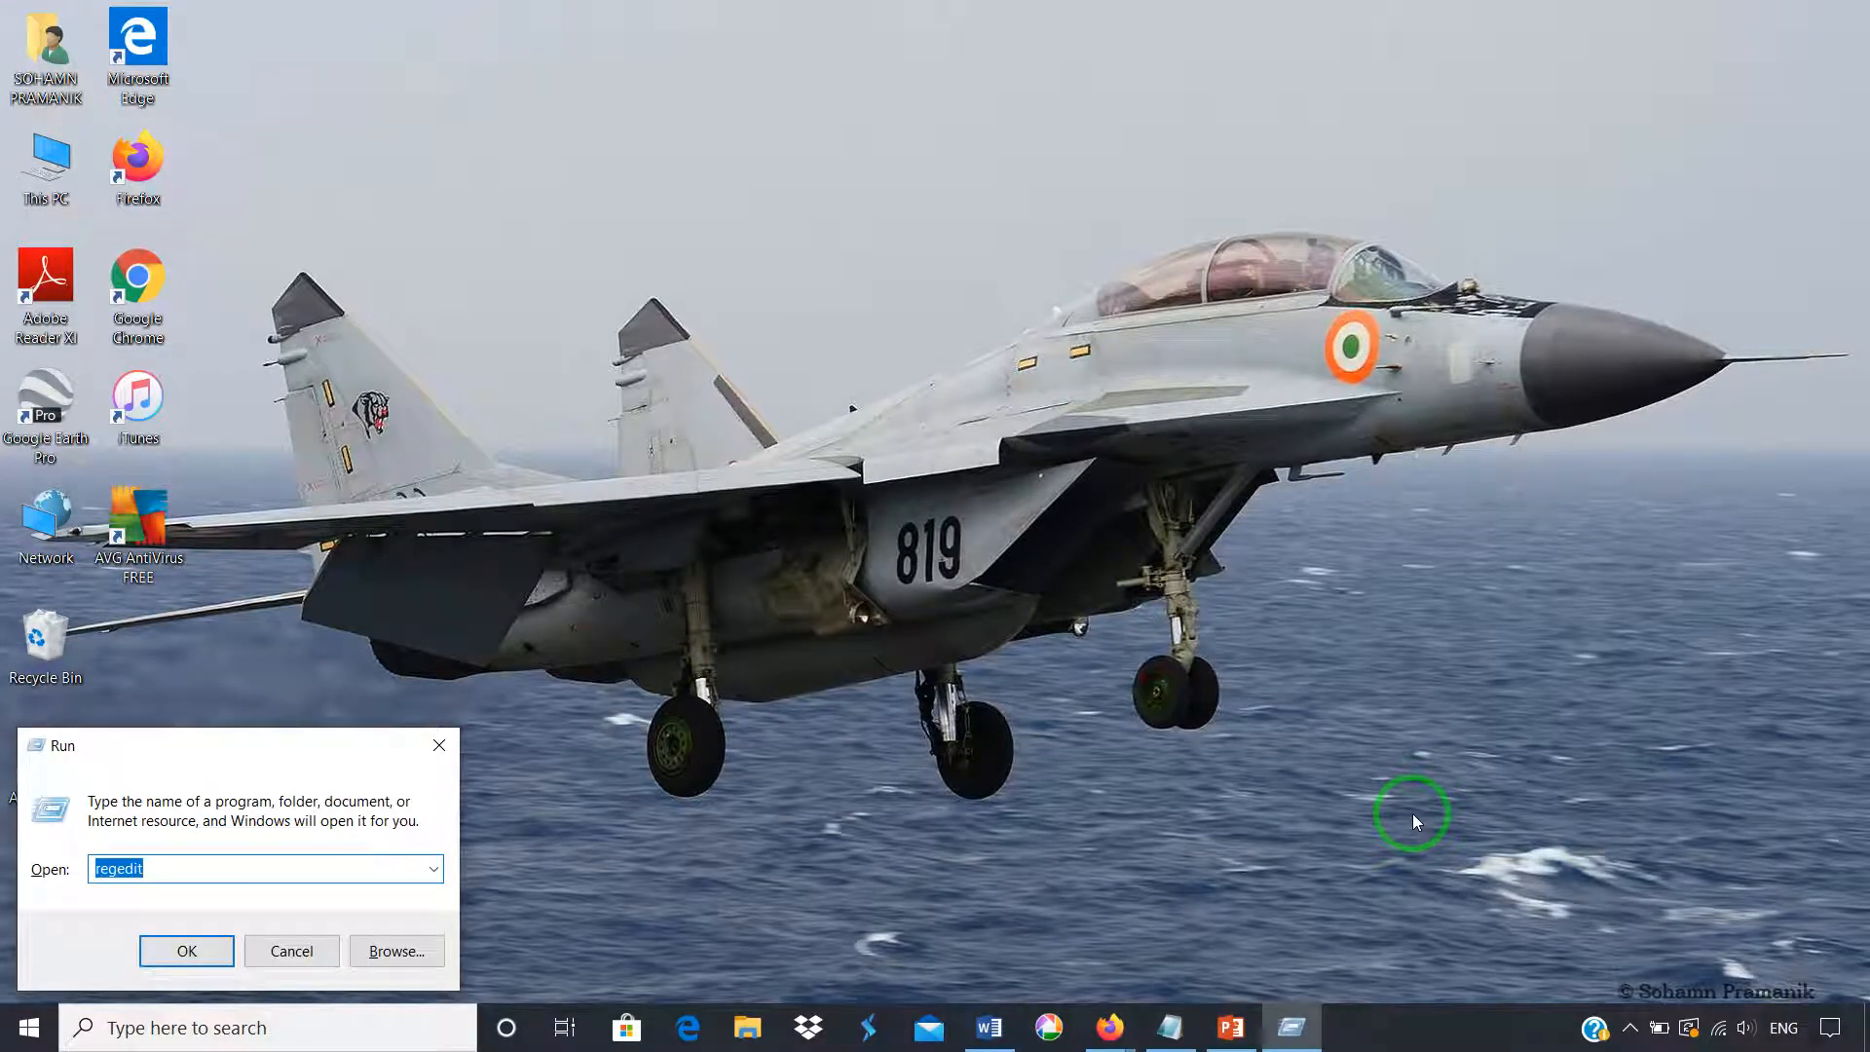
key(Escape)
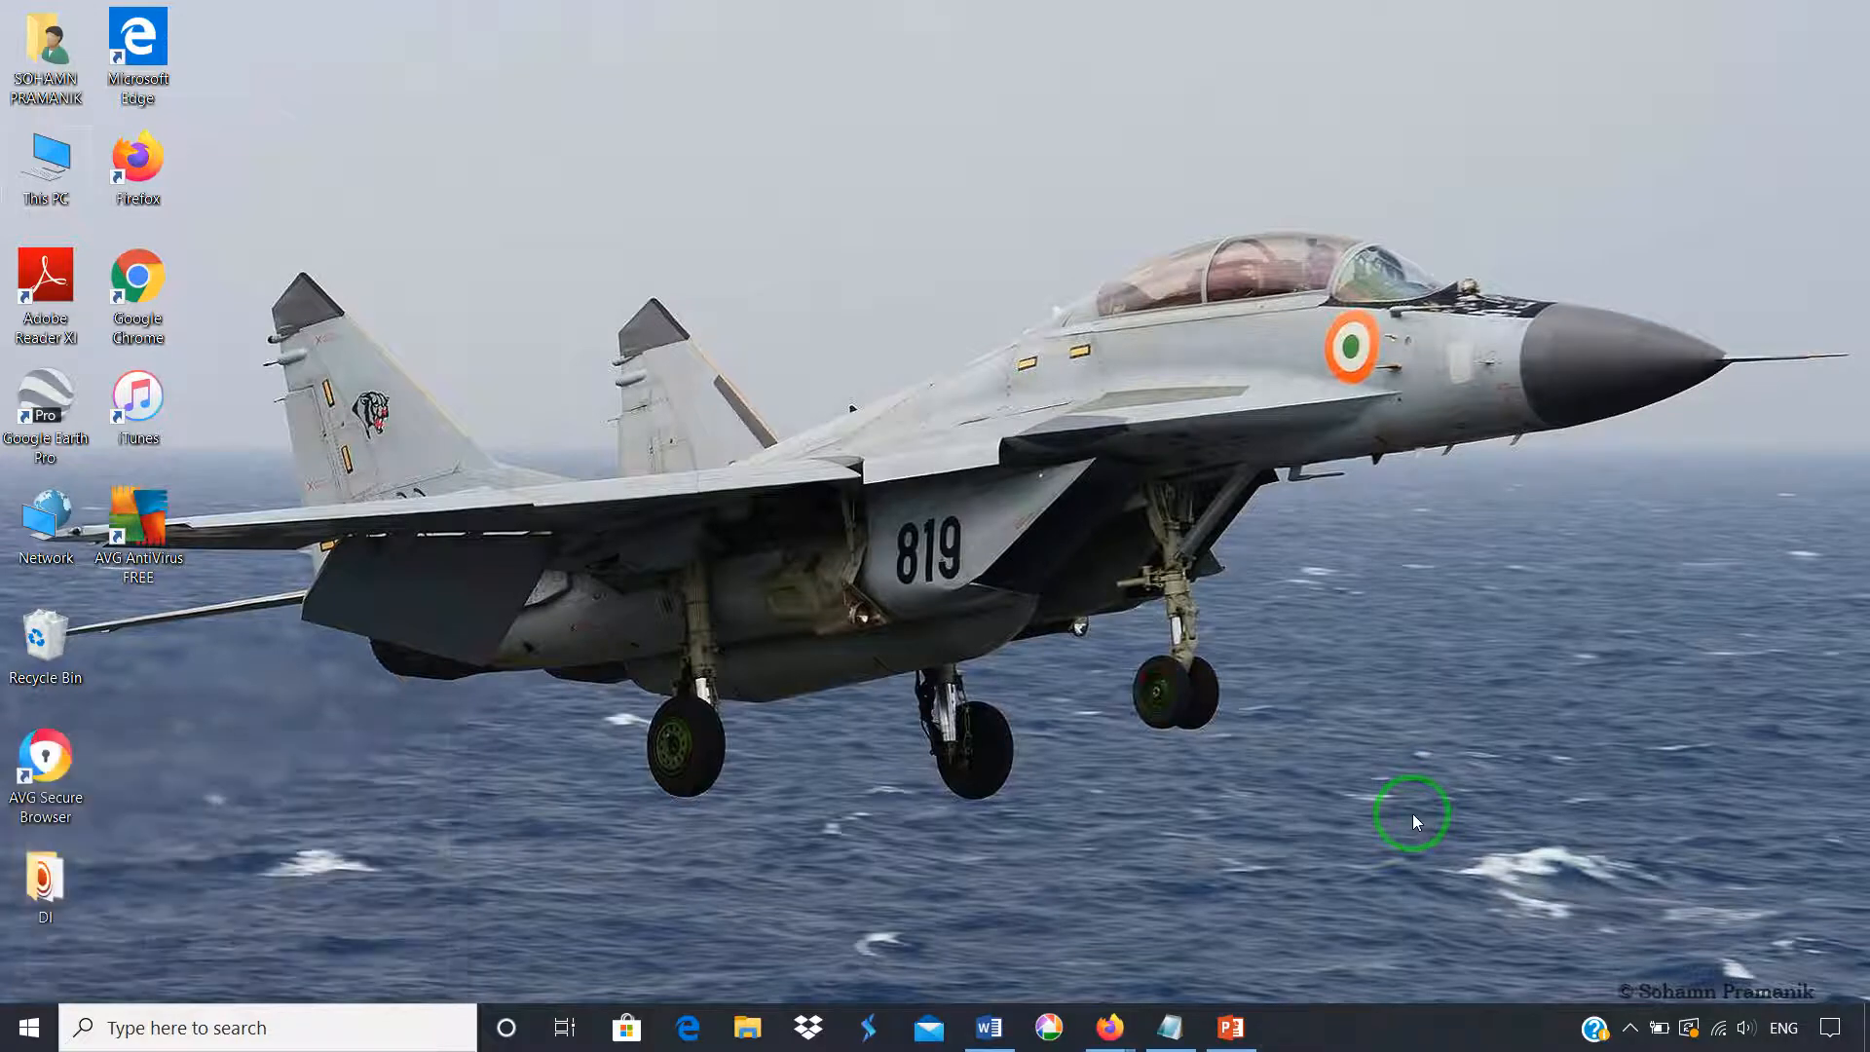
Step: Search Windows for "run", open the Run app, and move its dialog toward the middle of the desktop
key(super)
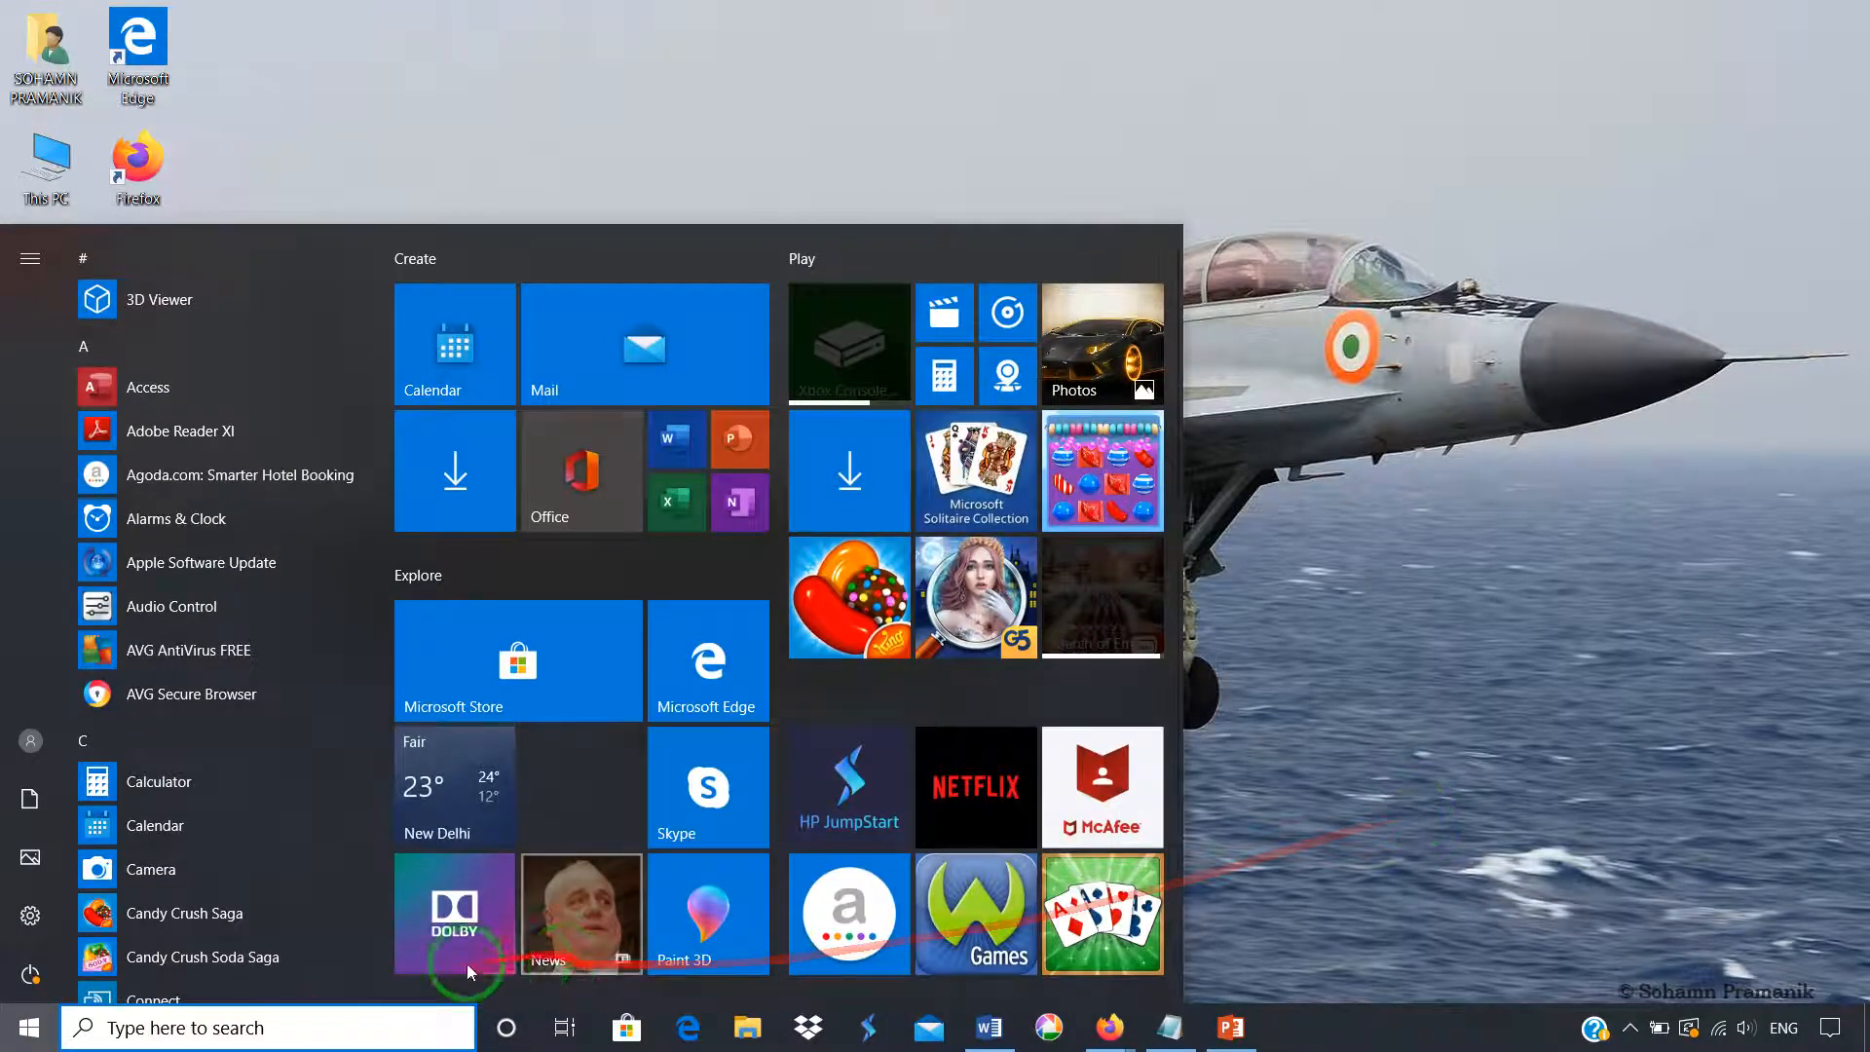
click(158, 1037)
text(run)
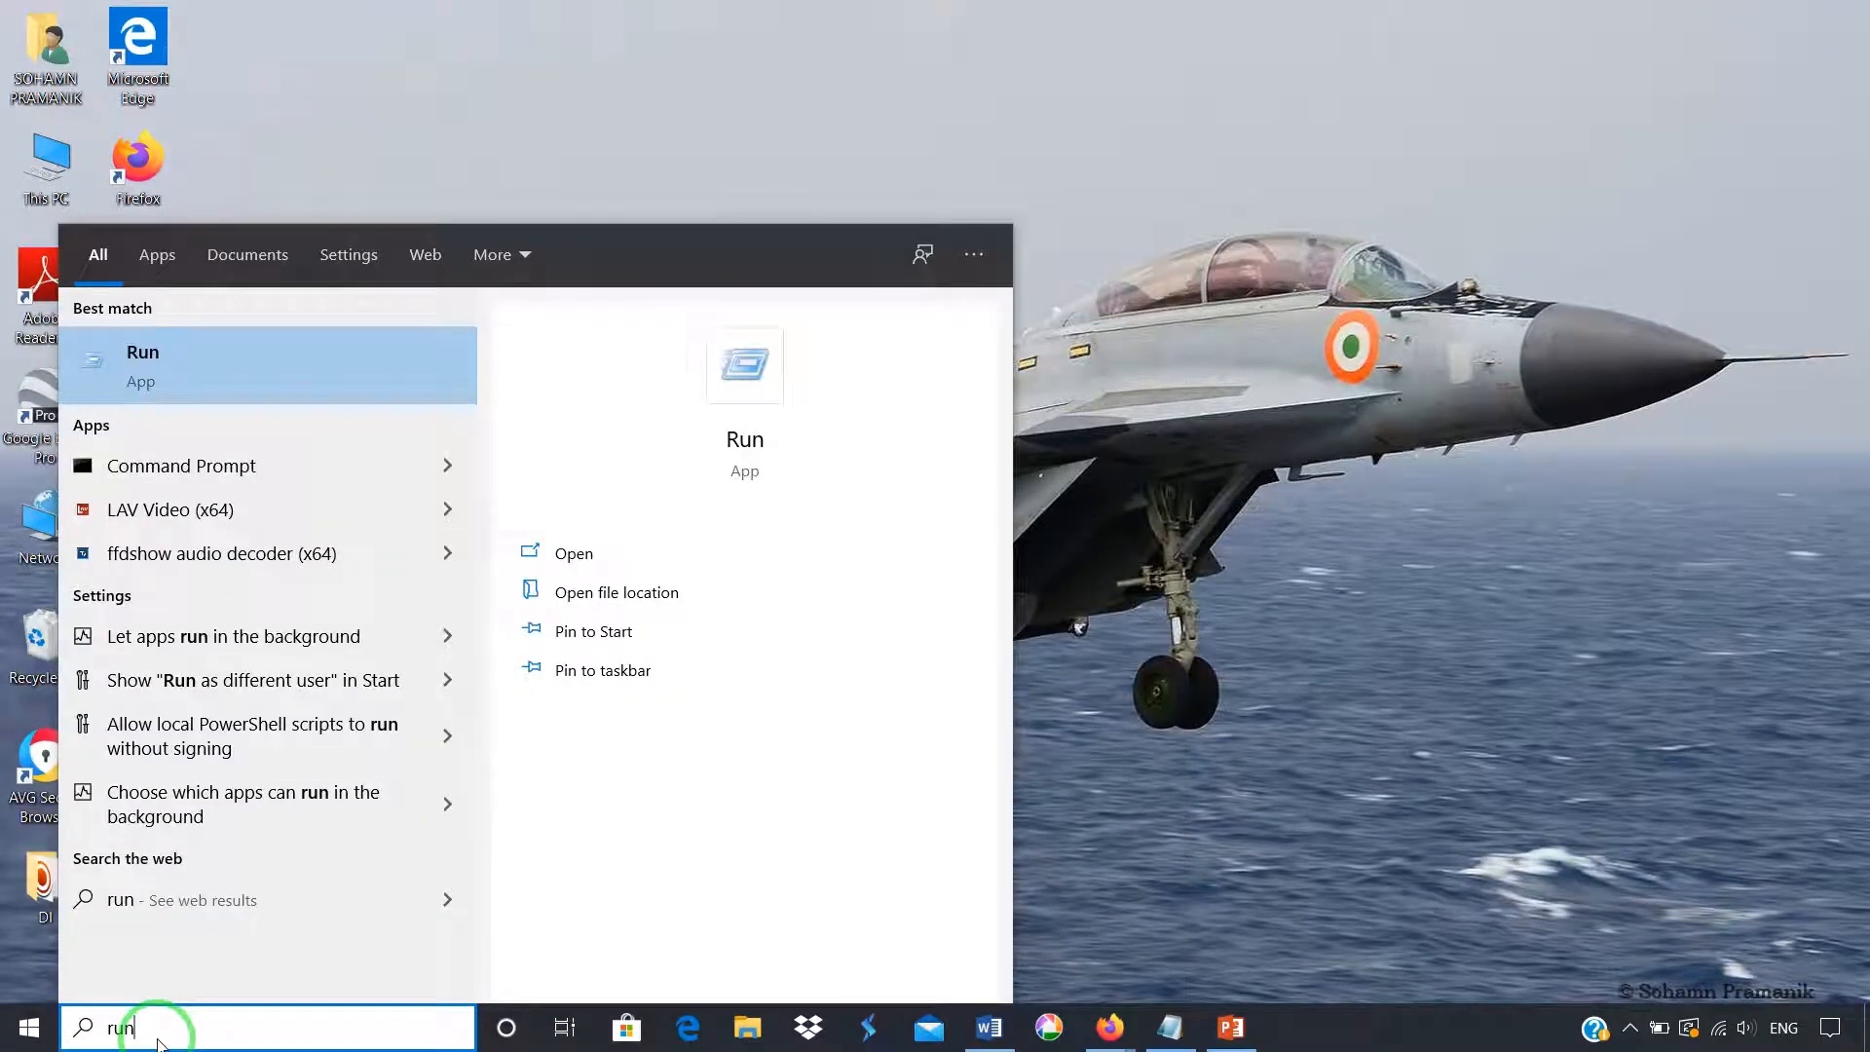
key(Return)
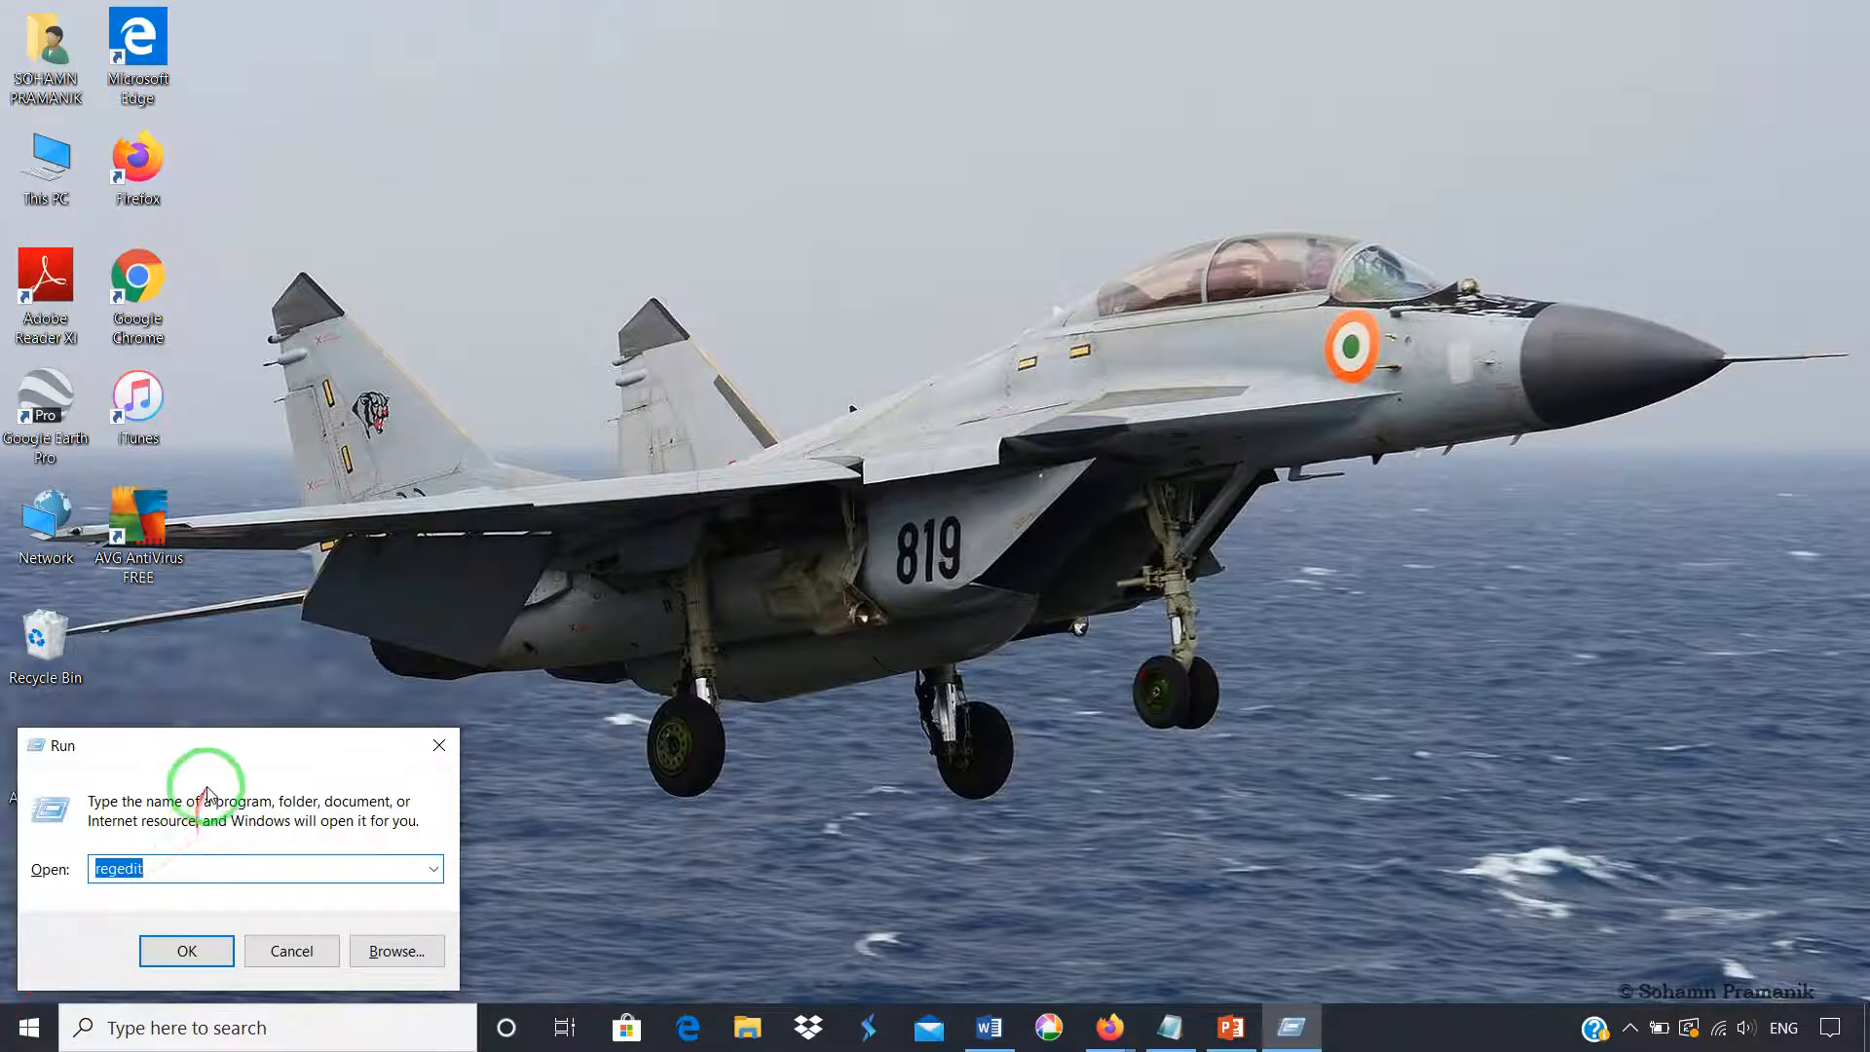
drag(217, 740, 635, 543)
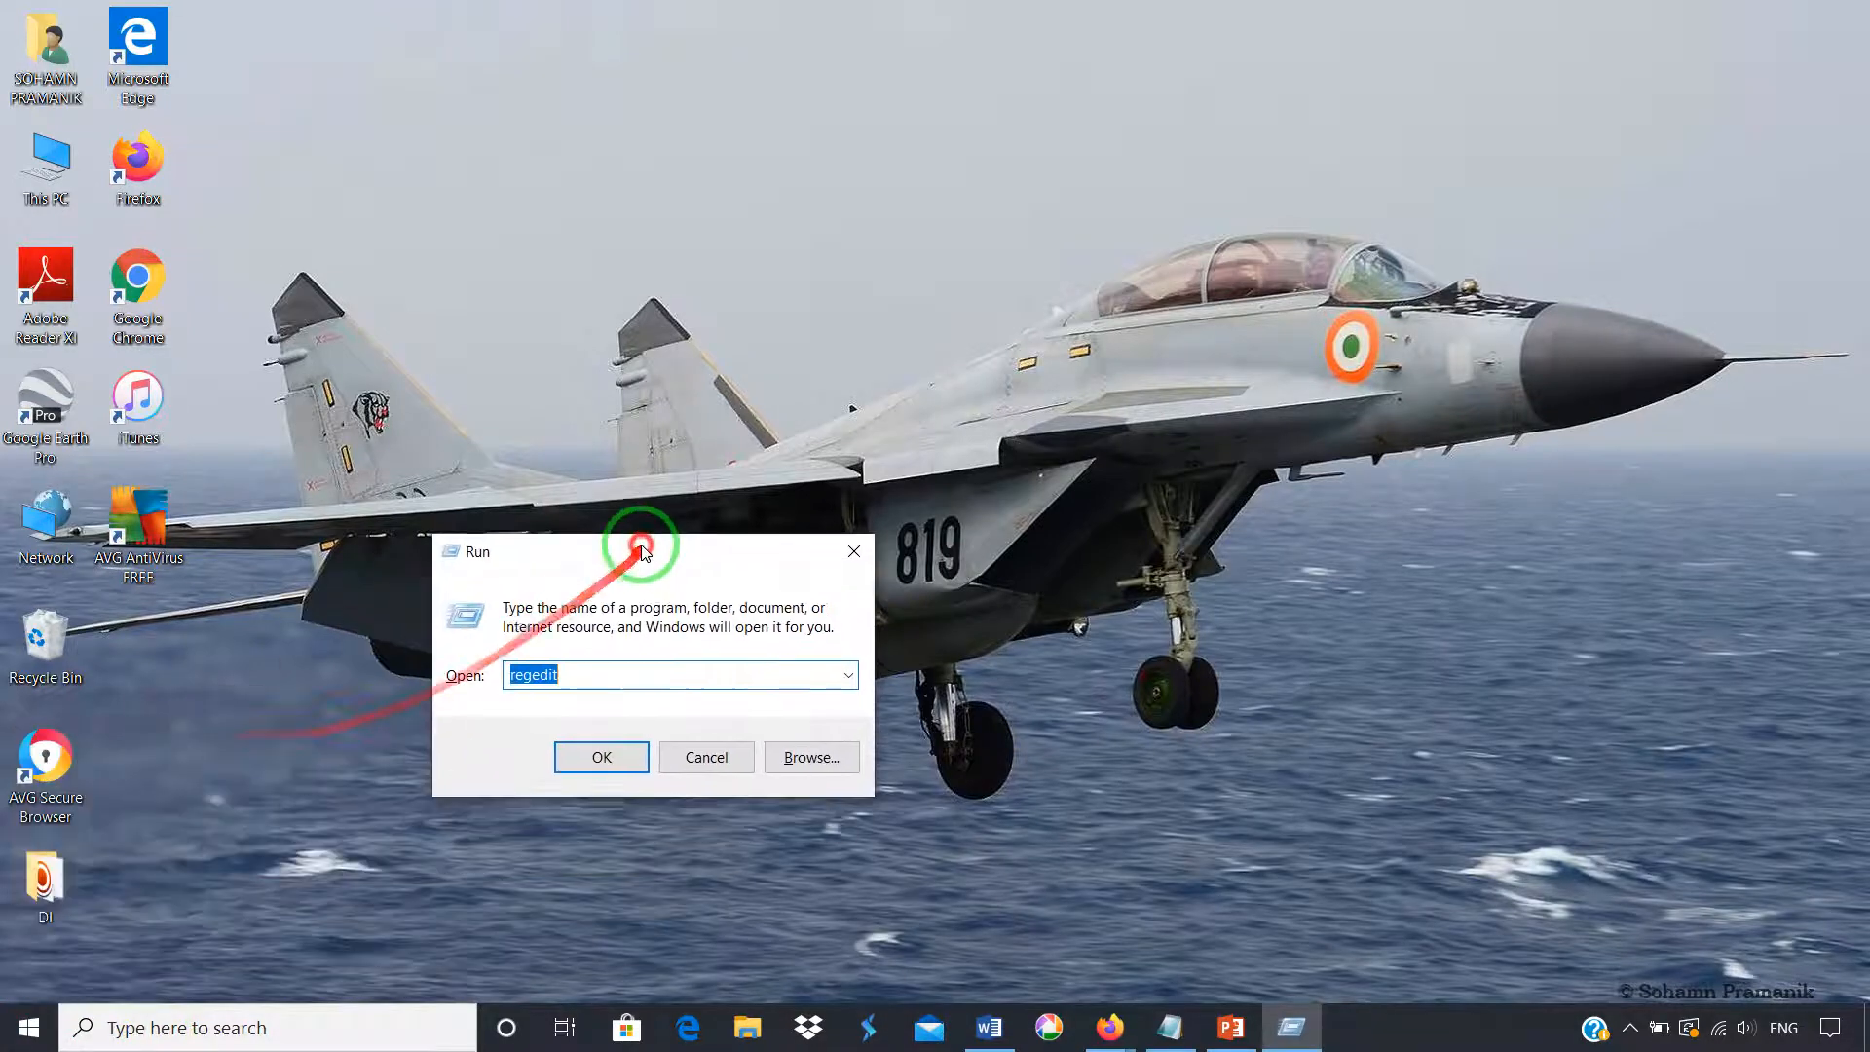
Step: Launch Registry Editor with the regedit command and move its window to a more central spot on the desktop
click(580, 675)
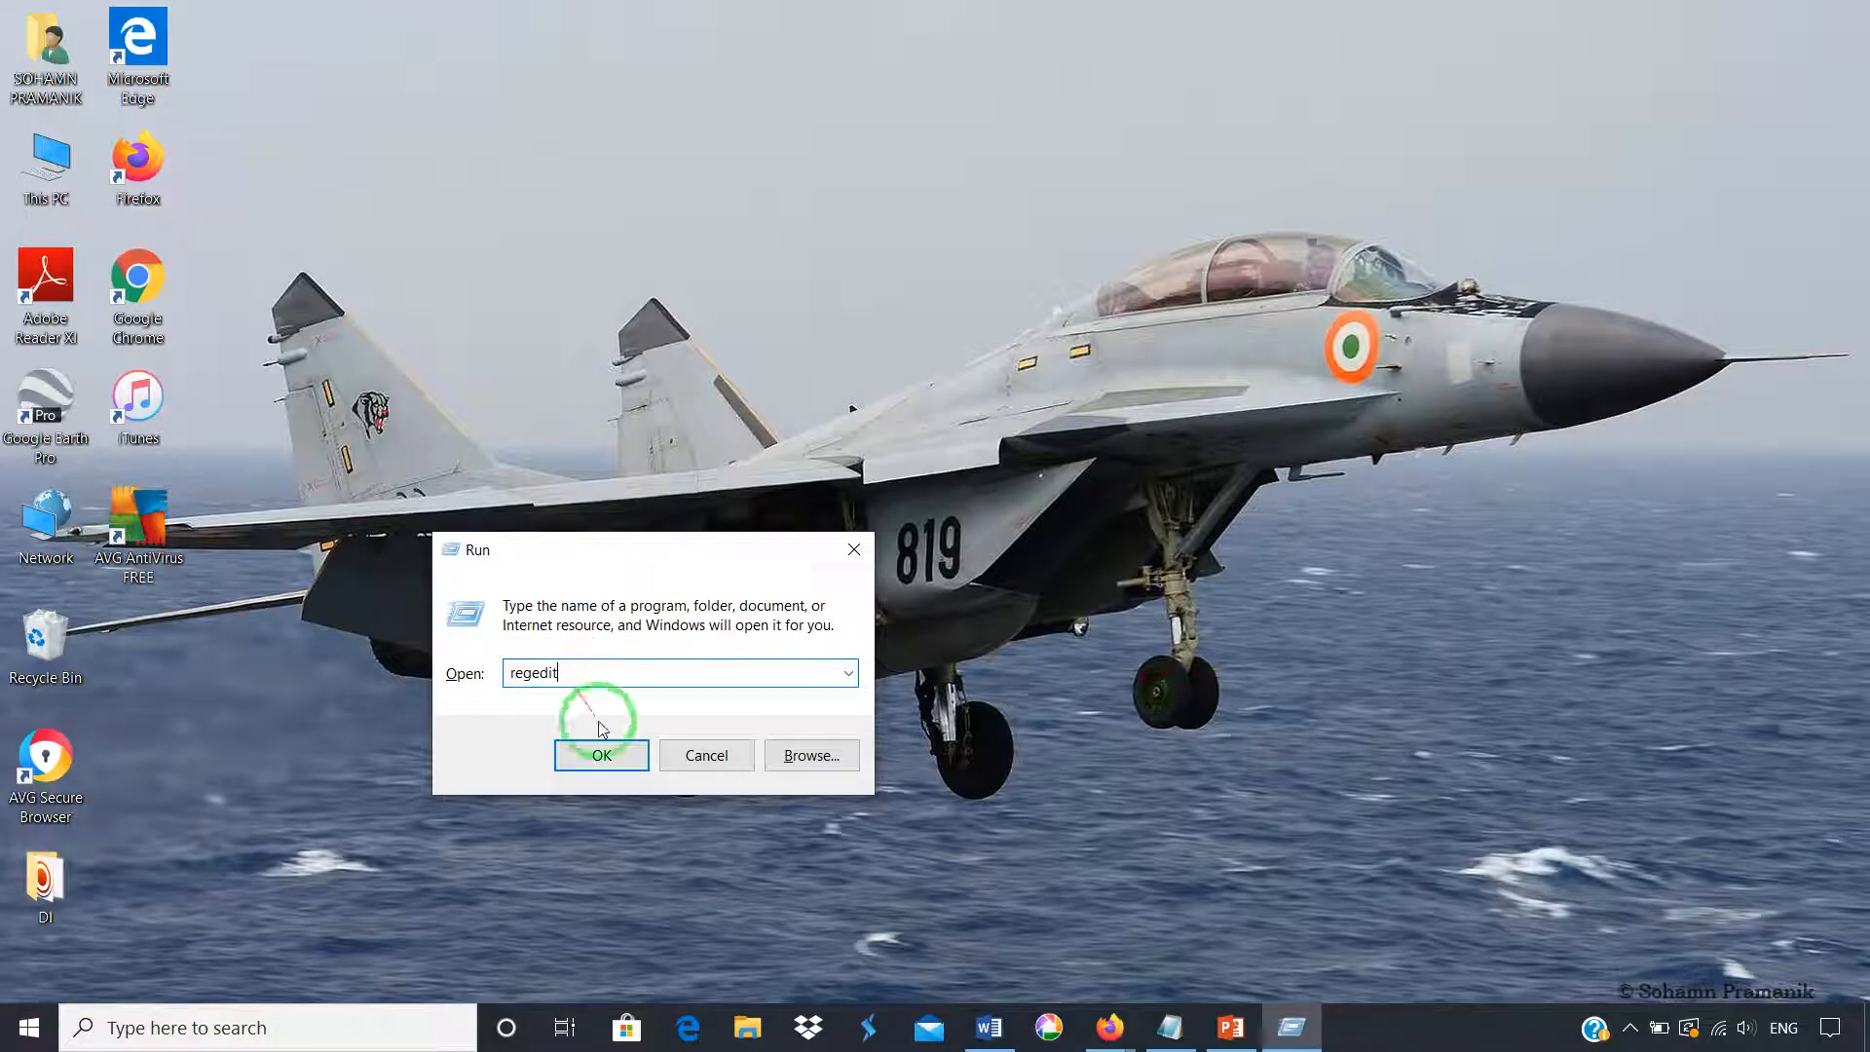
click(621, 767)
click(607, 754)
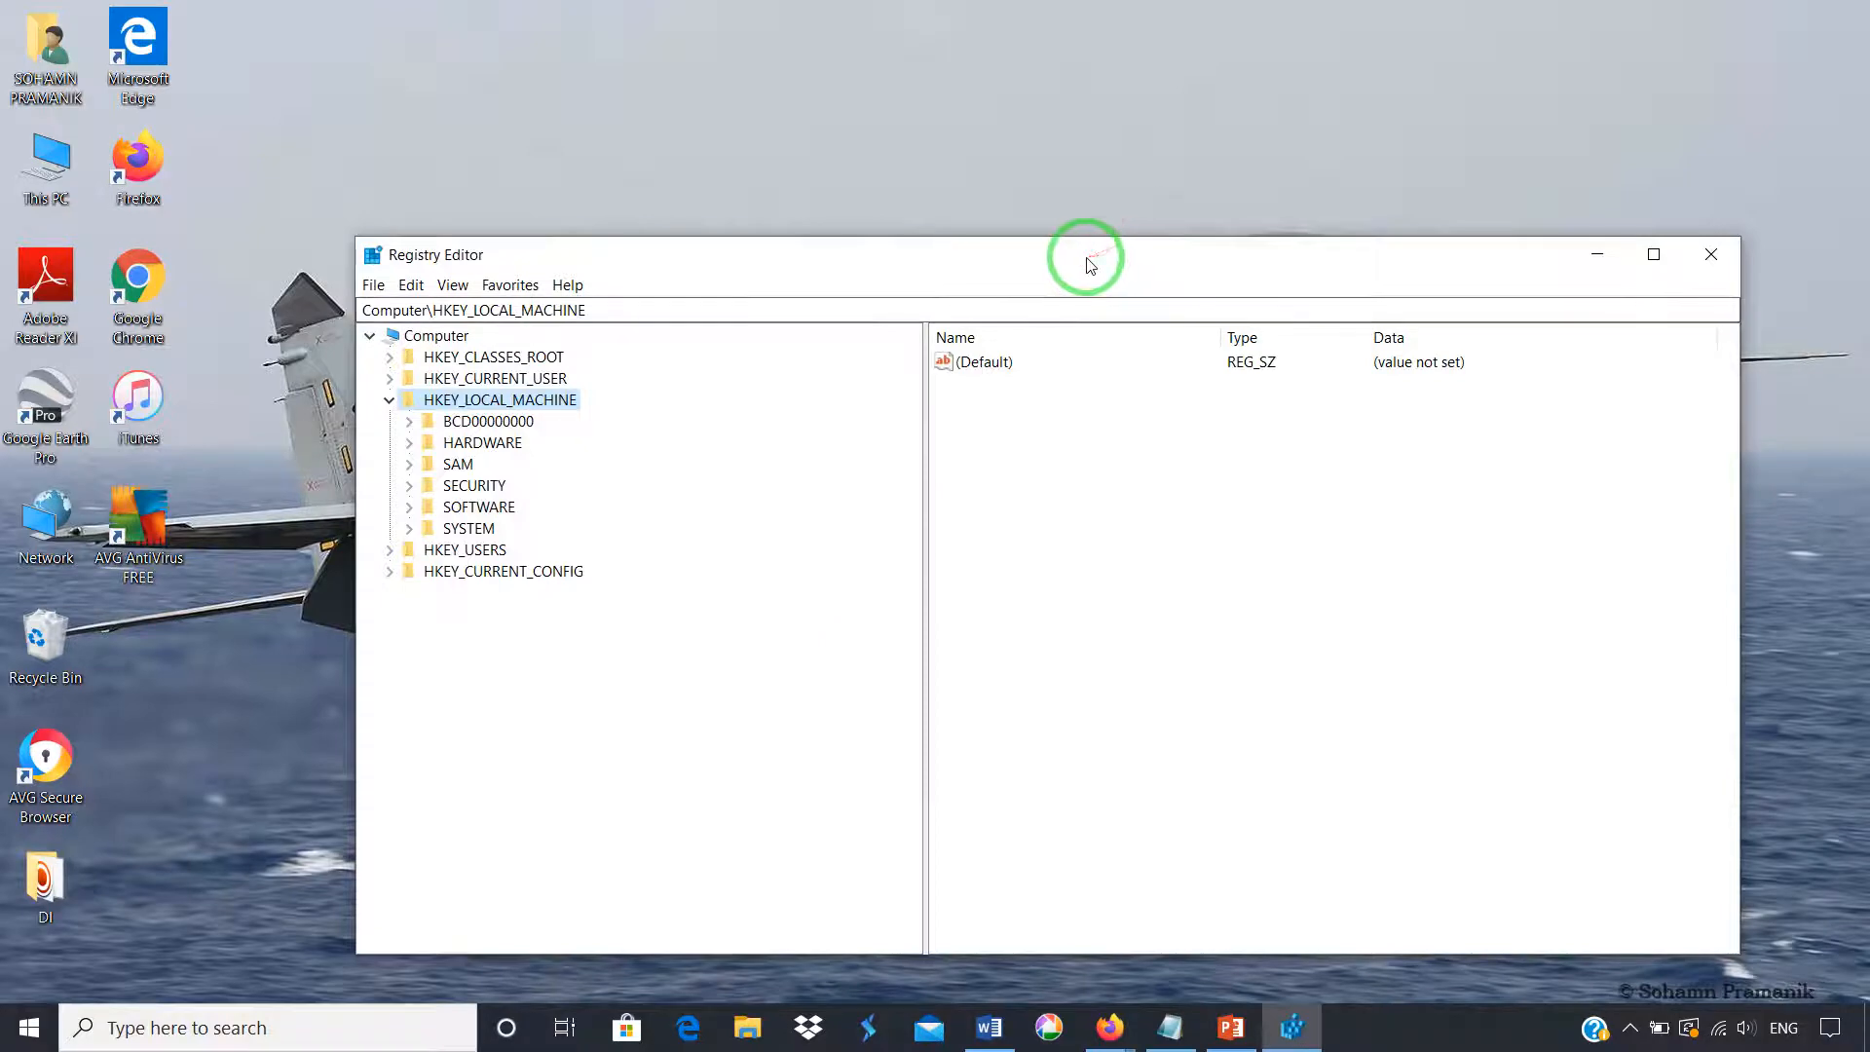
drag(1086, 259, 1008, 158)
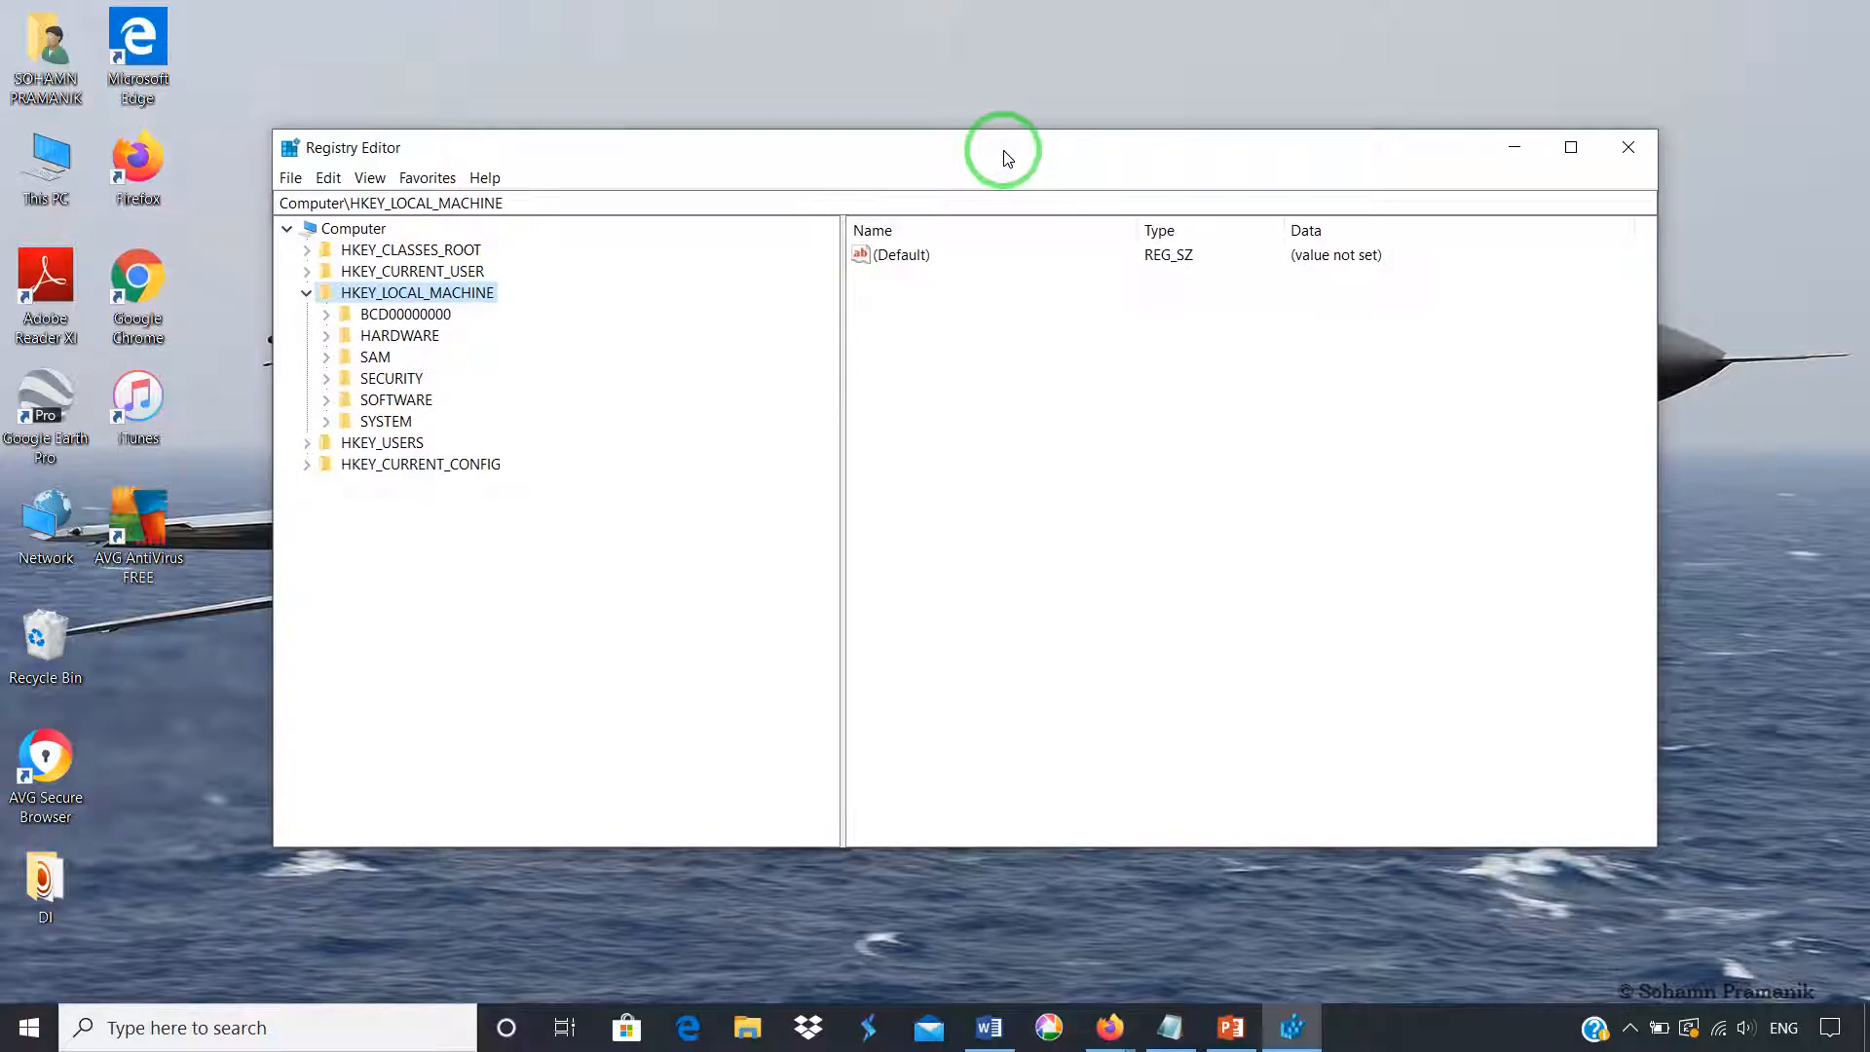
Step: Expand the registry tree through HKEY_LOCAL_MACHINE and SOFTWARE down to the subkeys of Microsoft
click(306, 292)
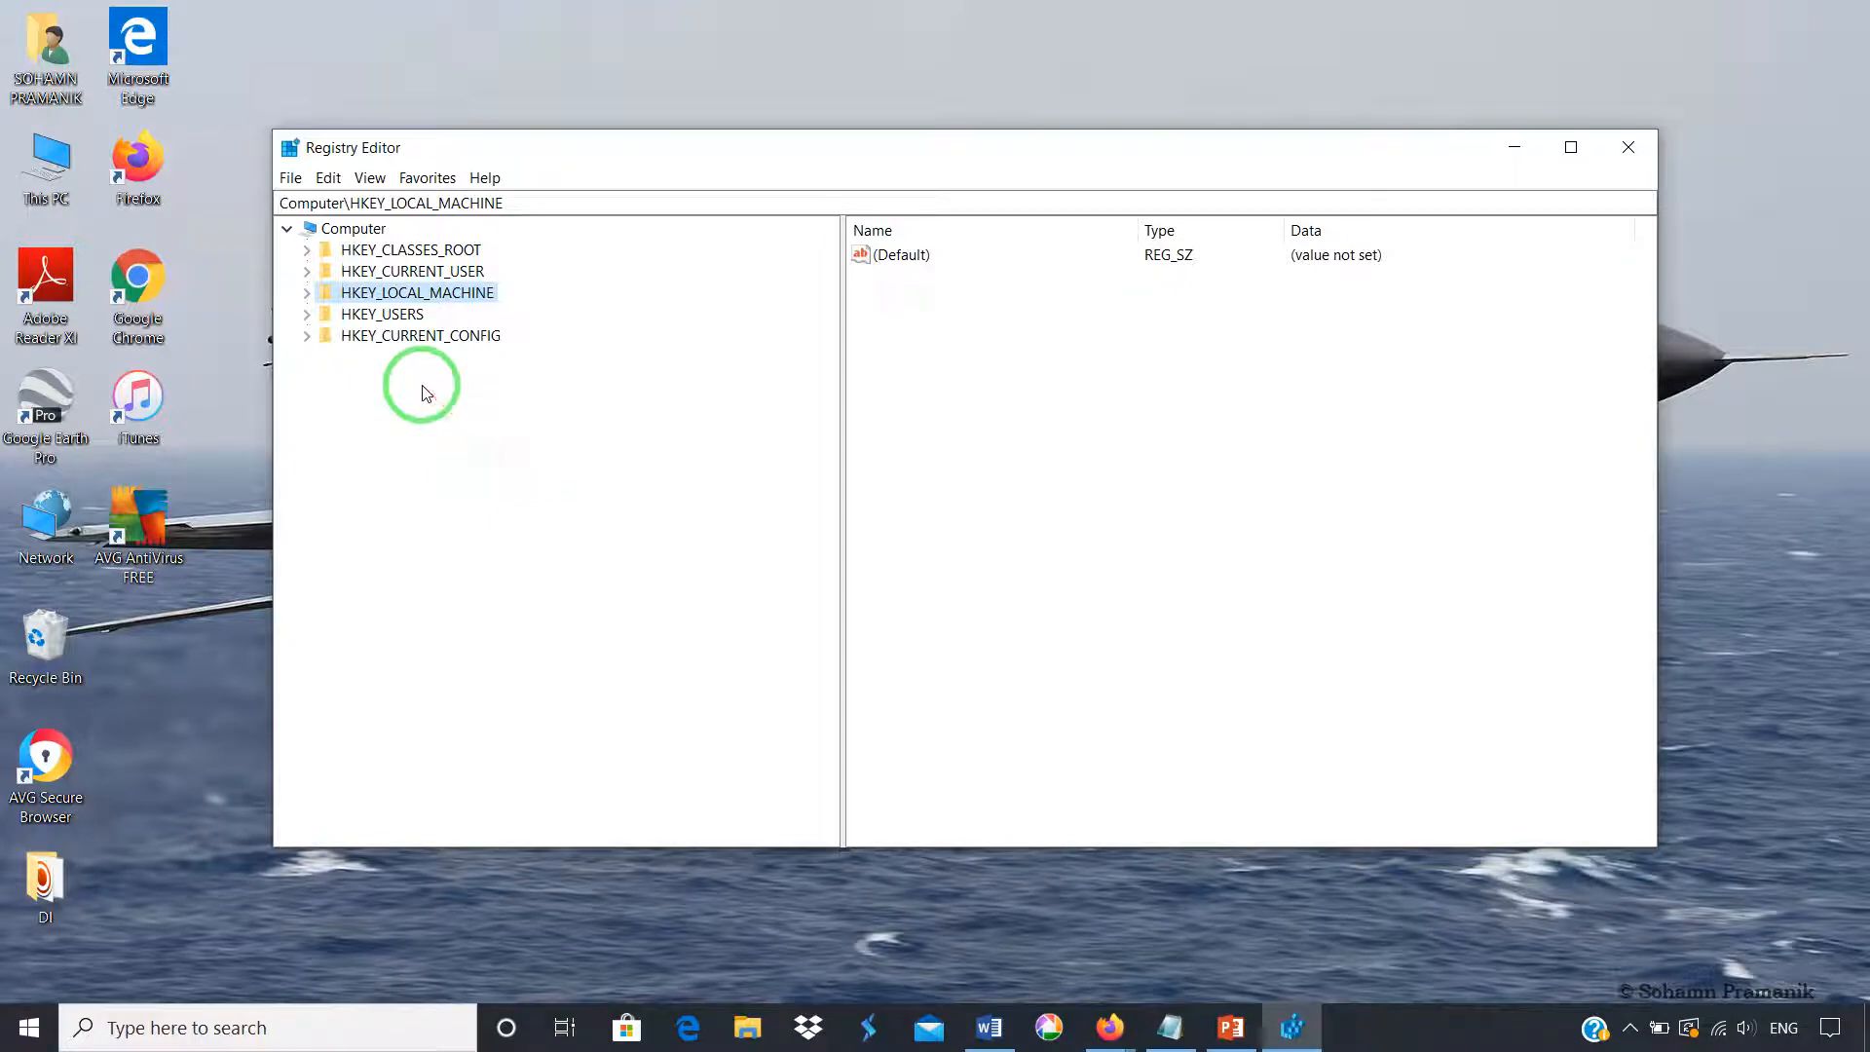
click(307, 293)
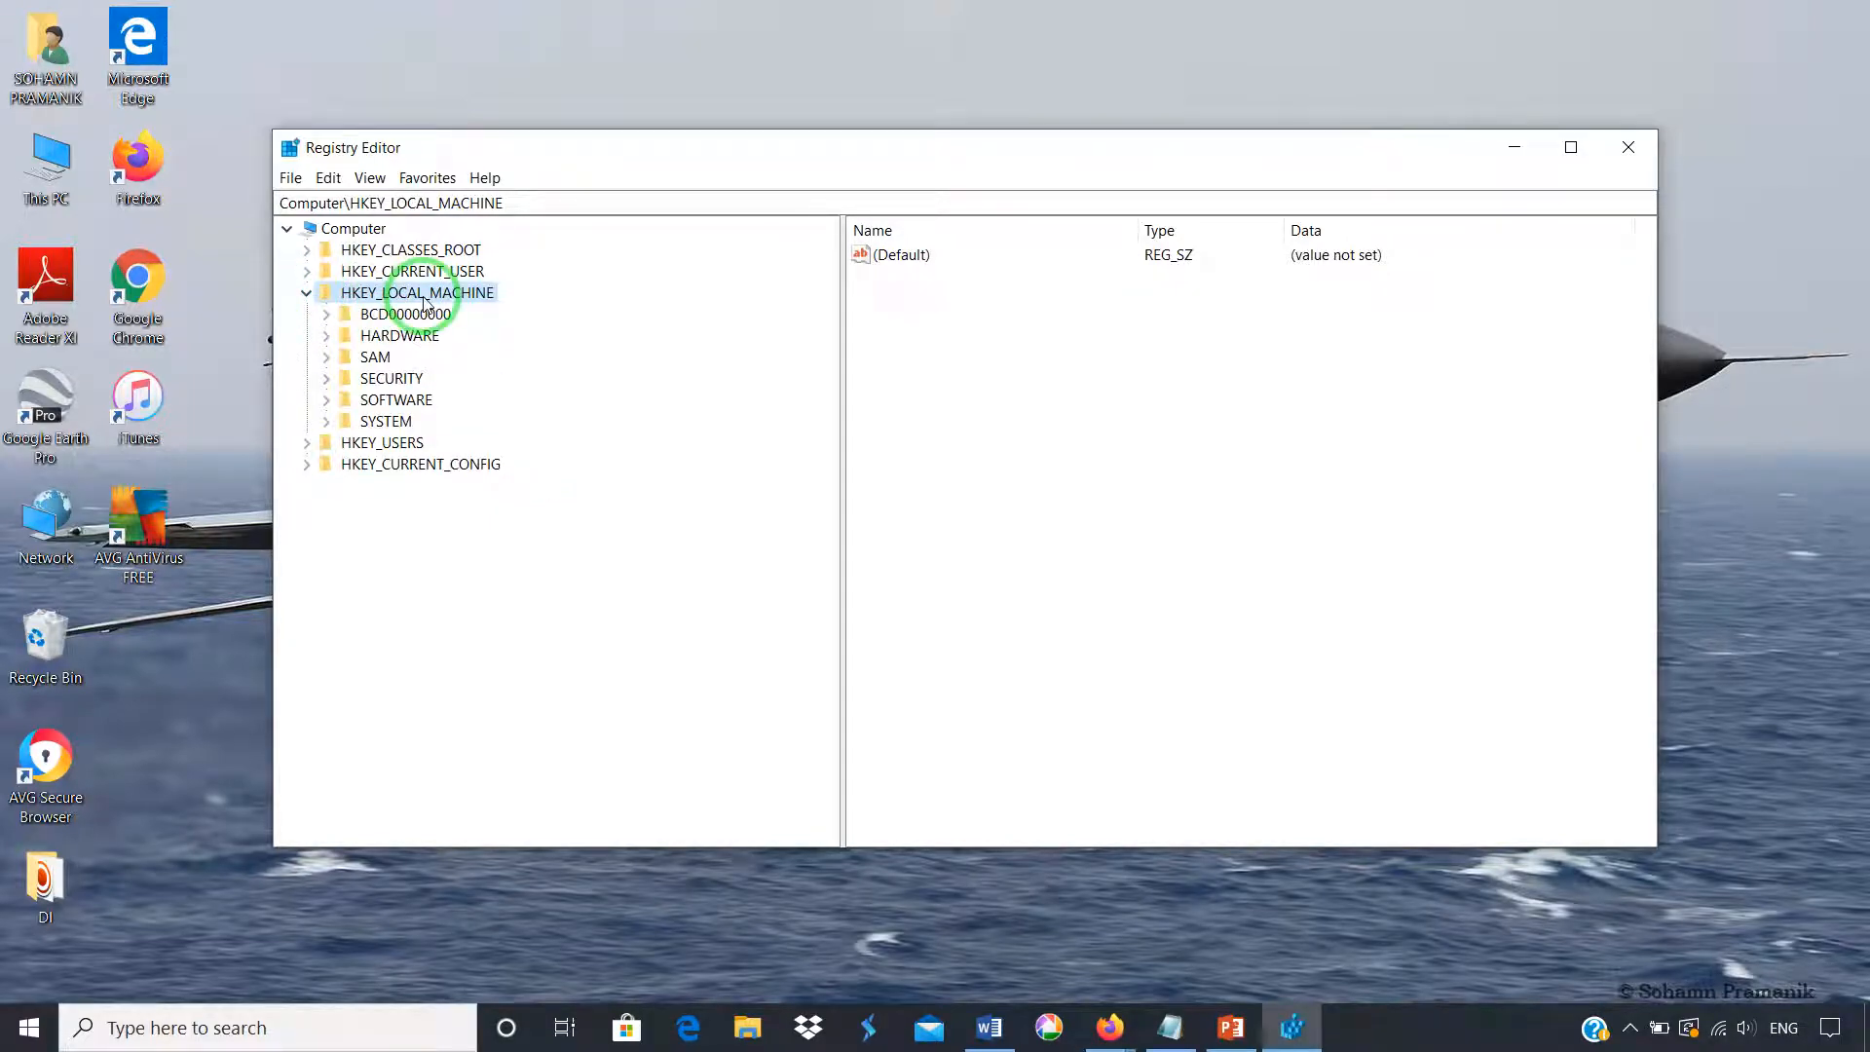
click(329, 406)
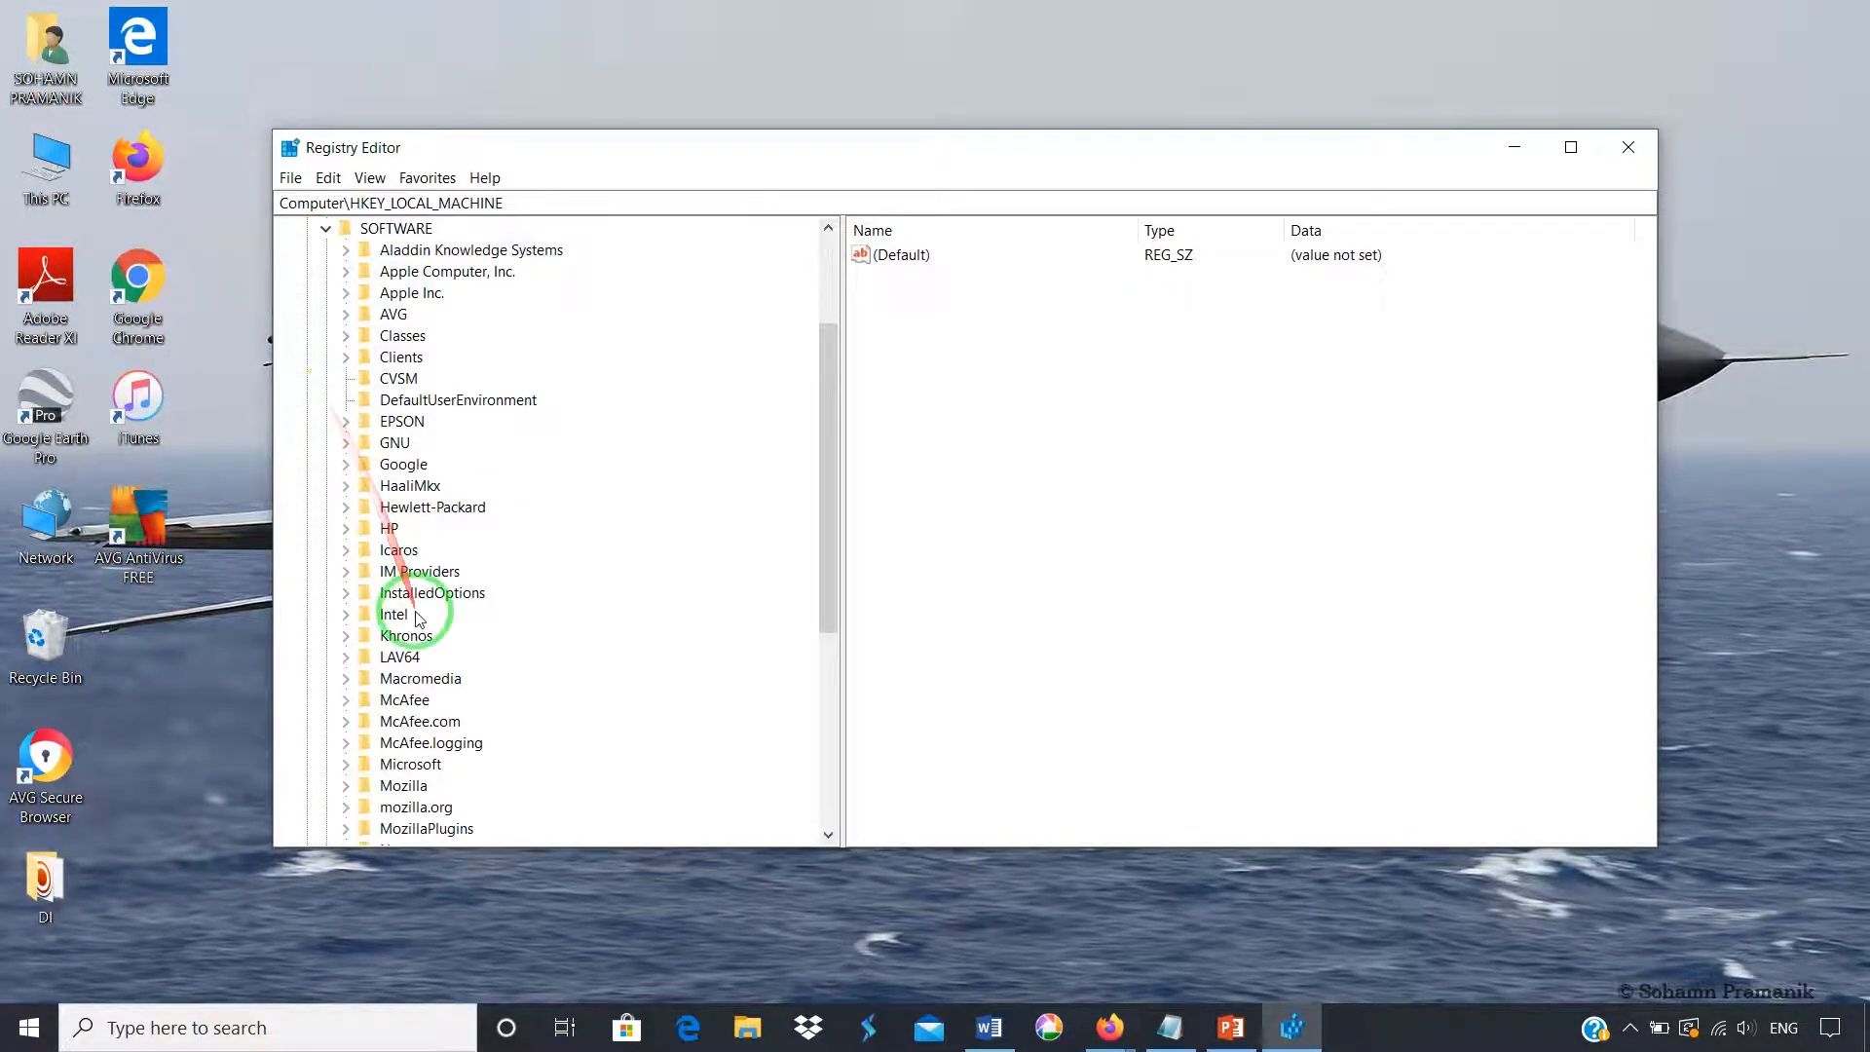
drag(826, 512, 828, 594)
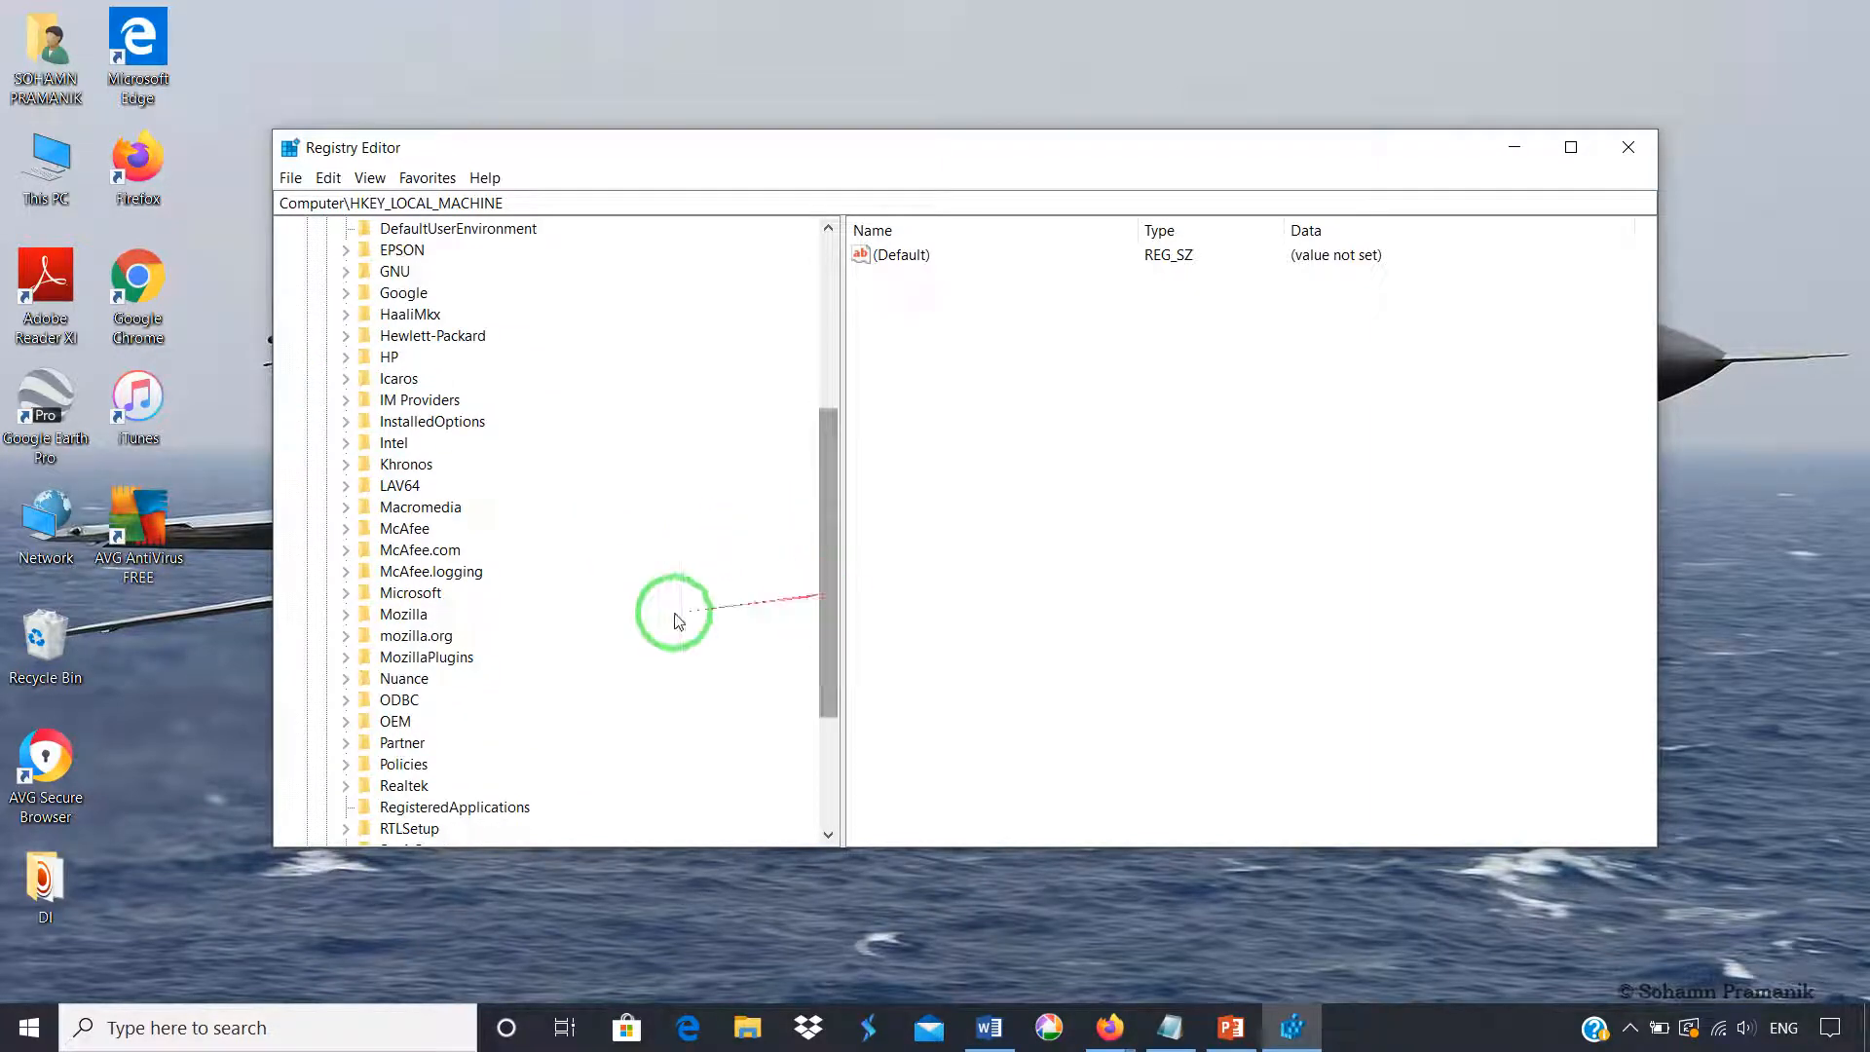
click(347, 594)
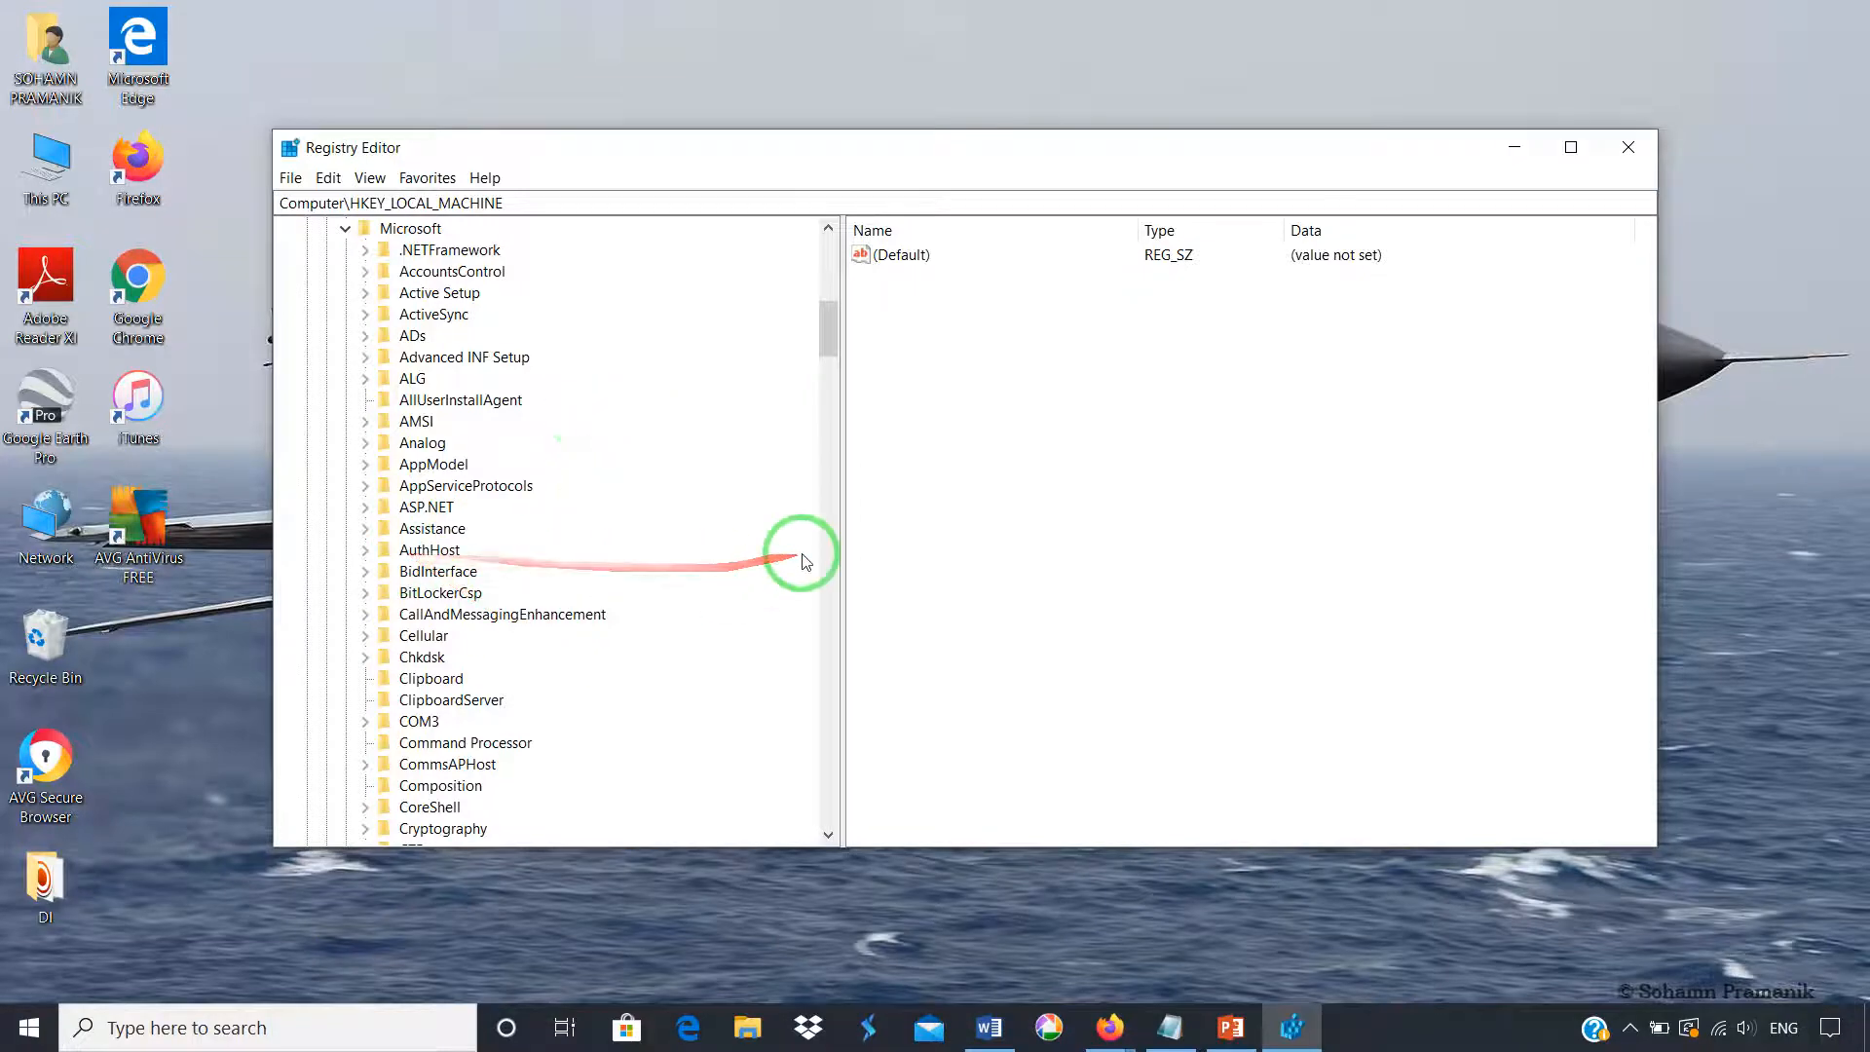
Step: Expand Windows NT, CurrentVersion and ProfileList under the Microsoft key to list the profile subkeys
drag(832, 357, 830, 768)
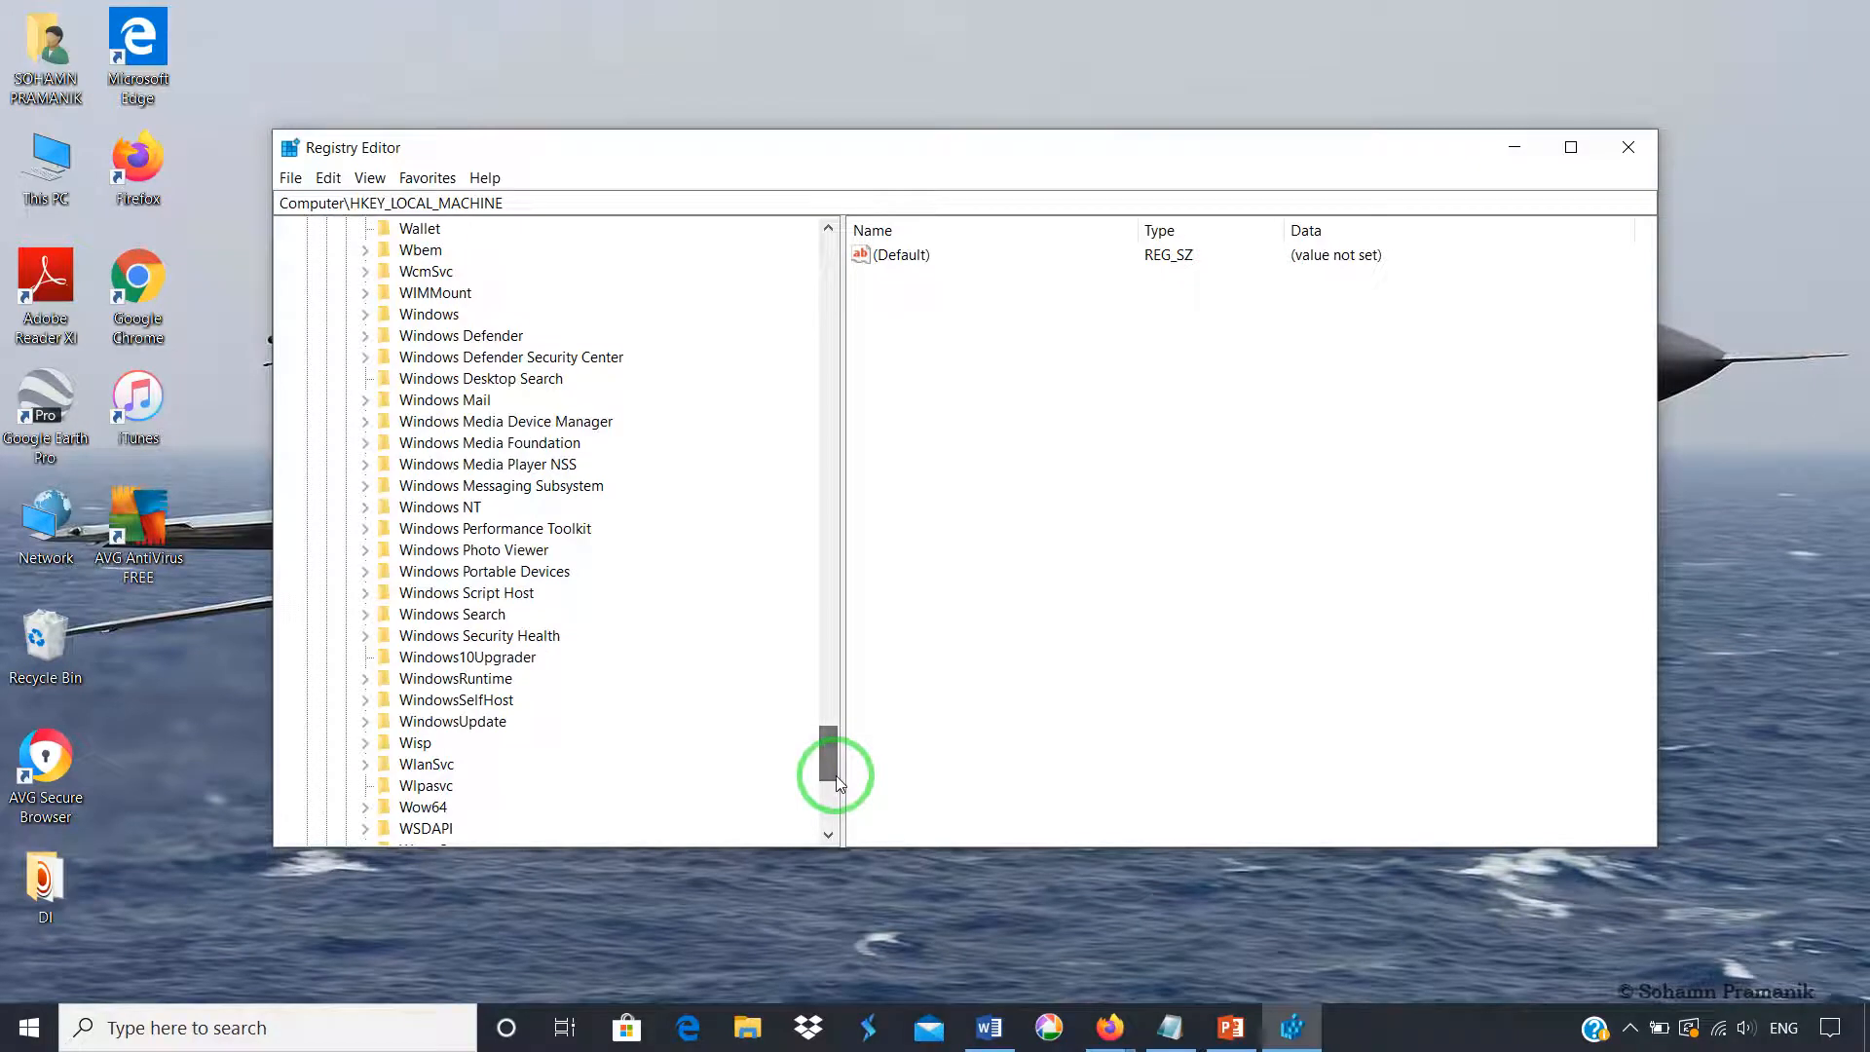
click(366, 509)
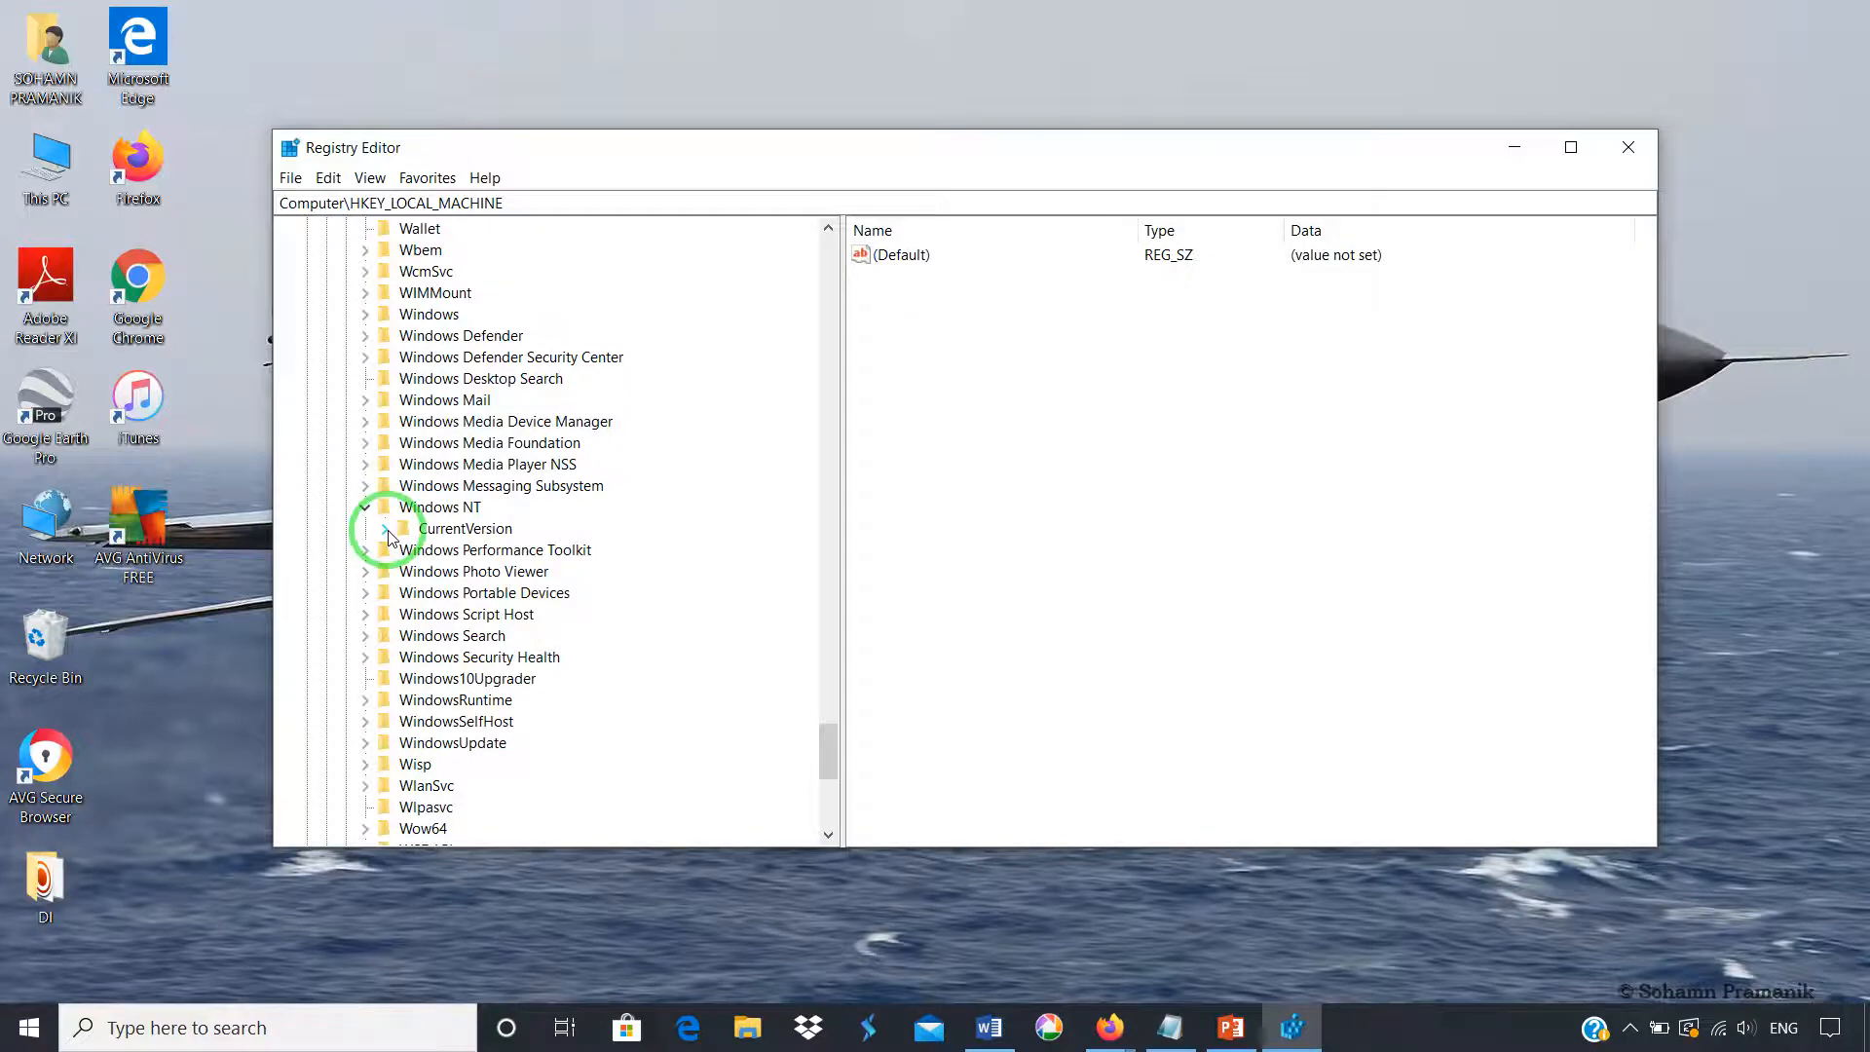
click(386, 528)
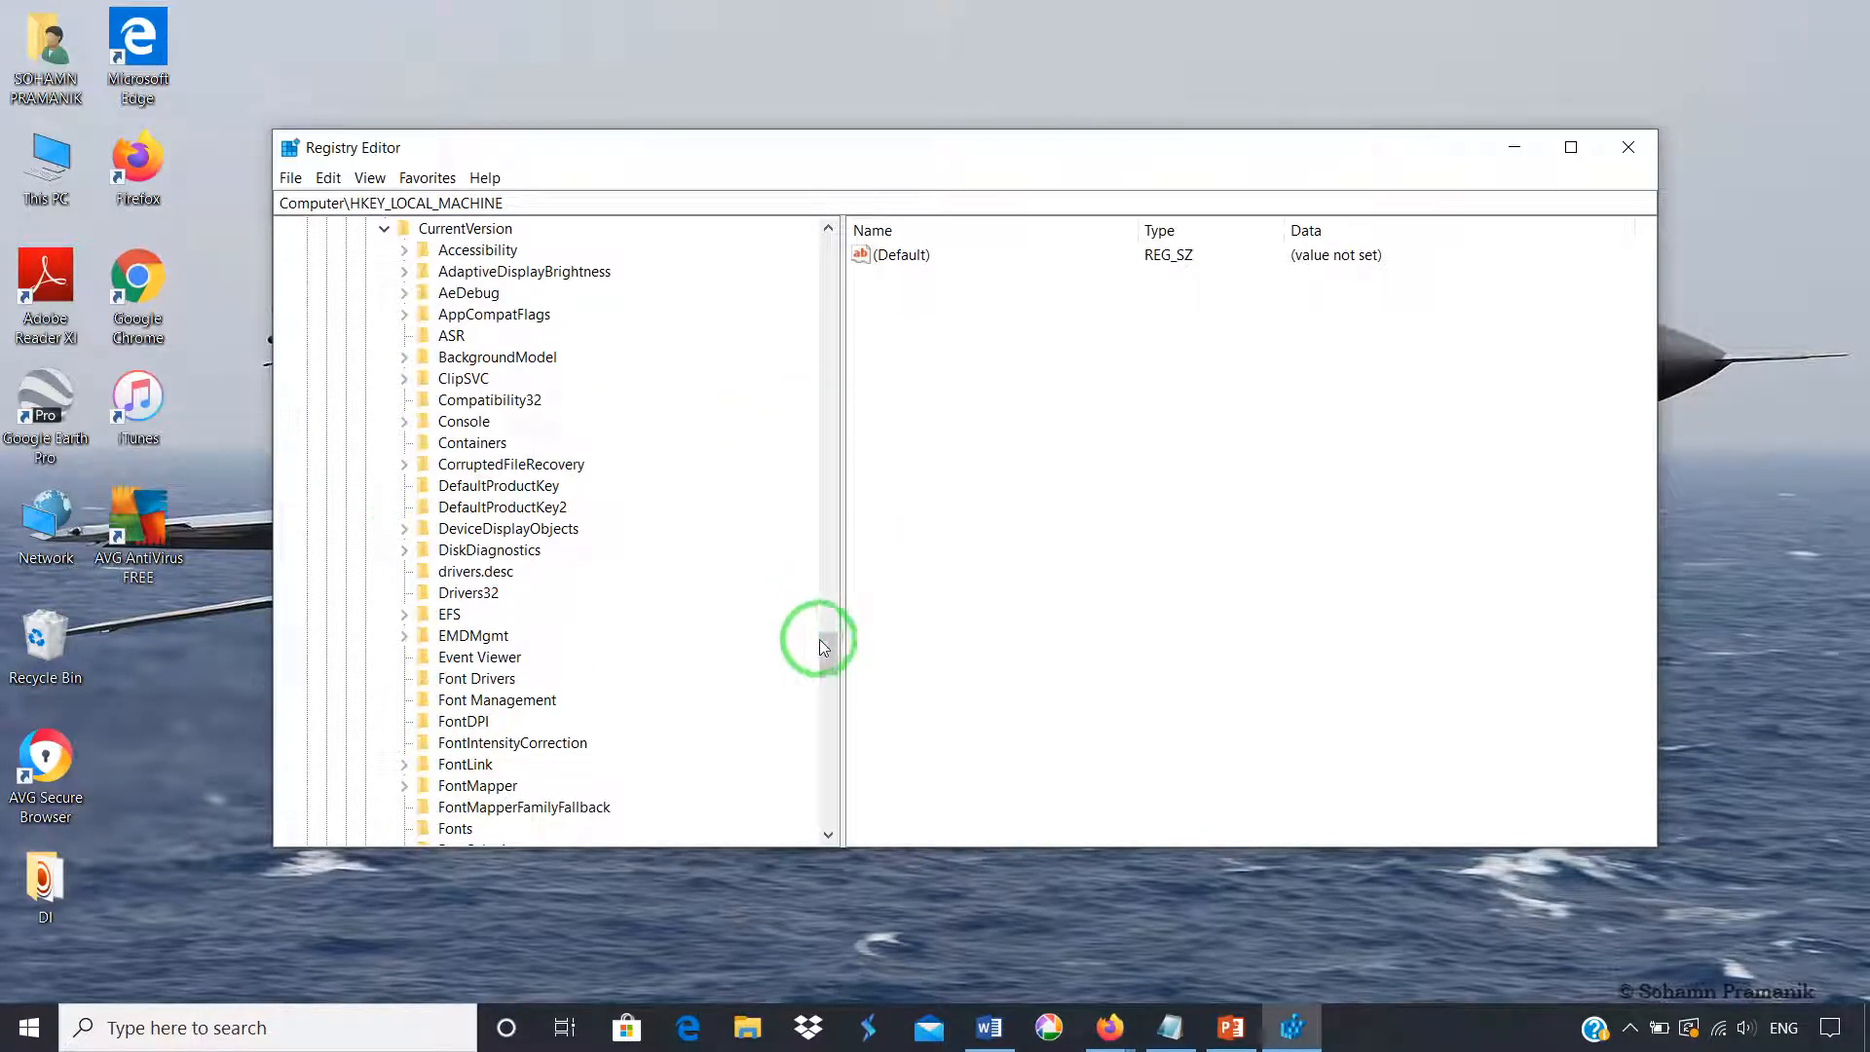
drag(834, 650, 826, 723)
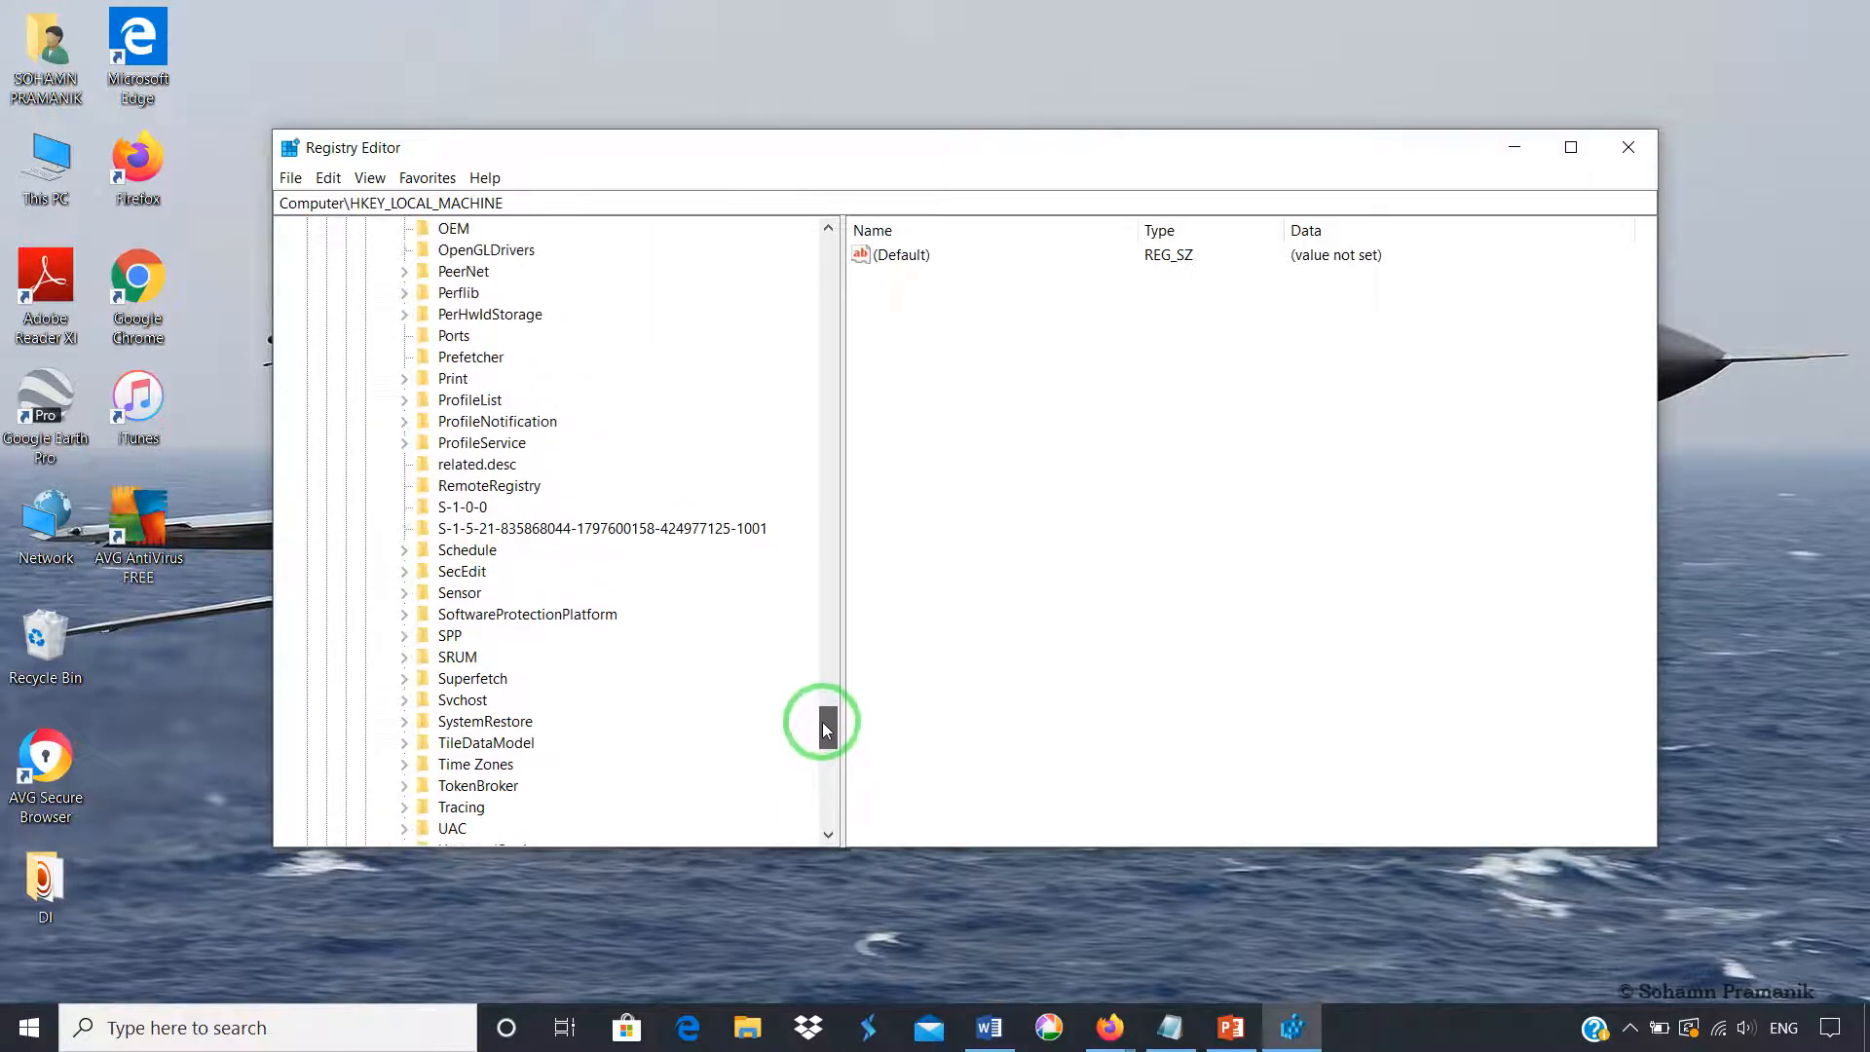
click(406, 401)
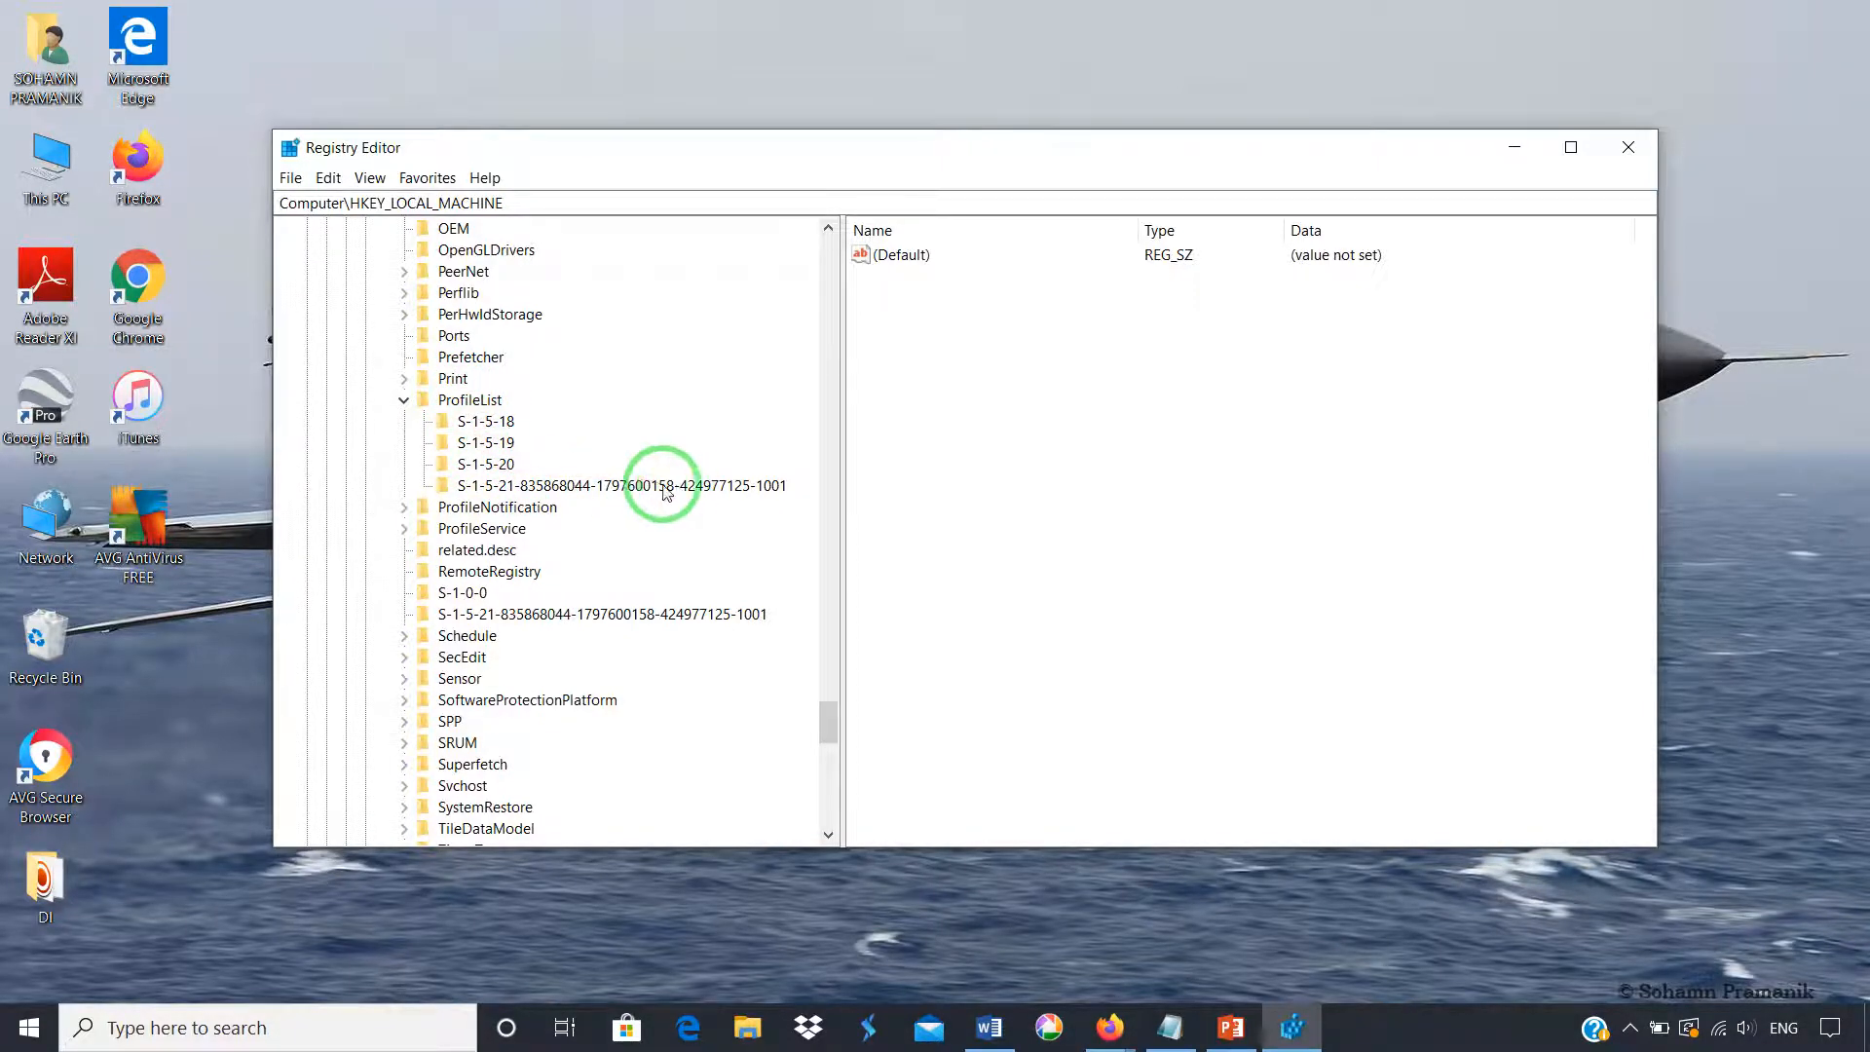
Step: Inspect the S-1-5-18 and long S-1-5-21 keys under ProfileList, checking the ProfileImagePath of the long one
click(487, 420)
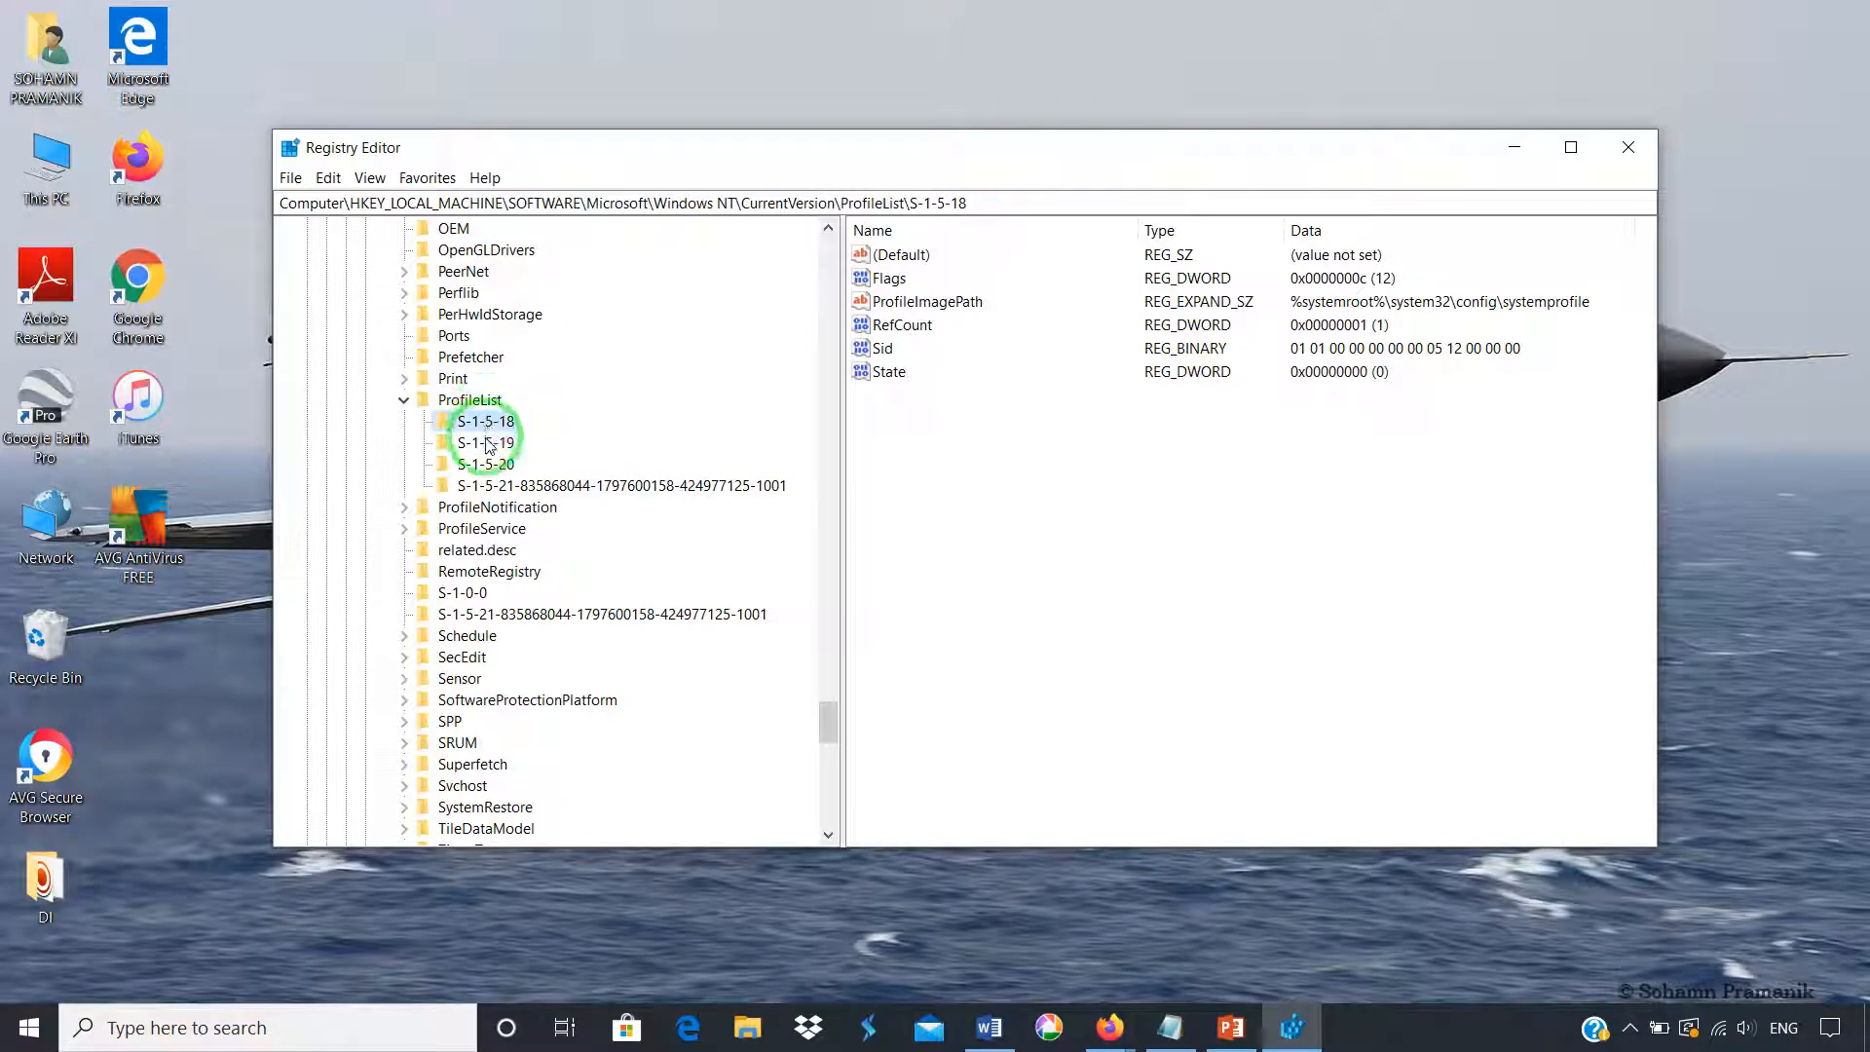
click(489, 436)
click(486, 421)
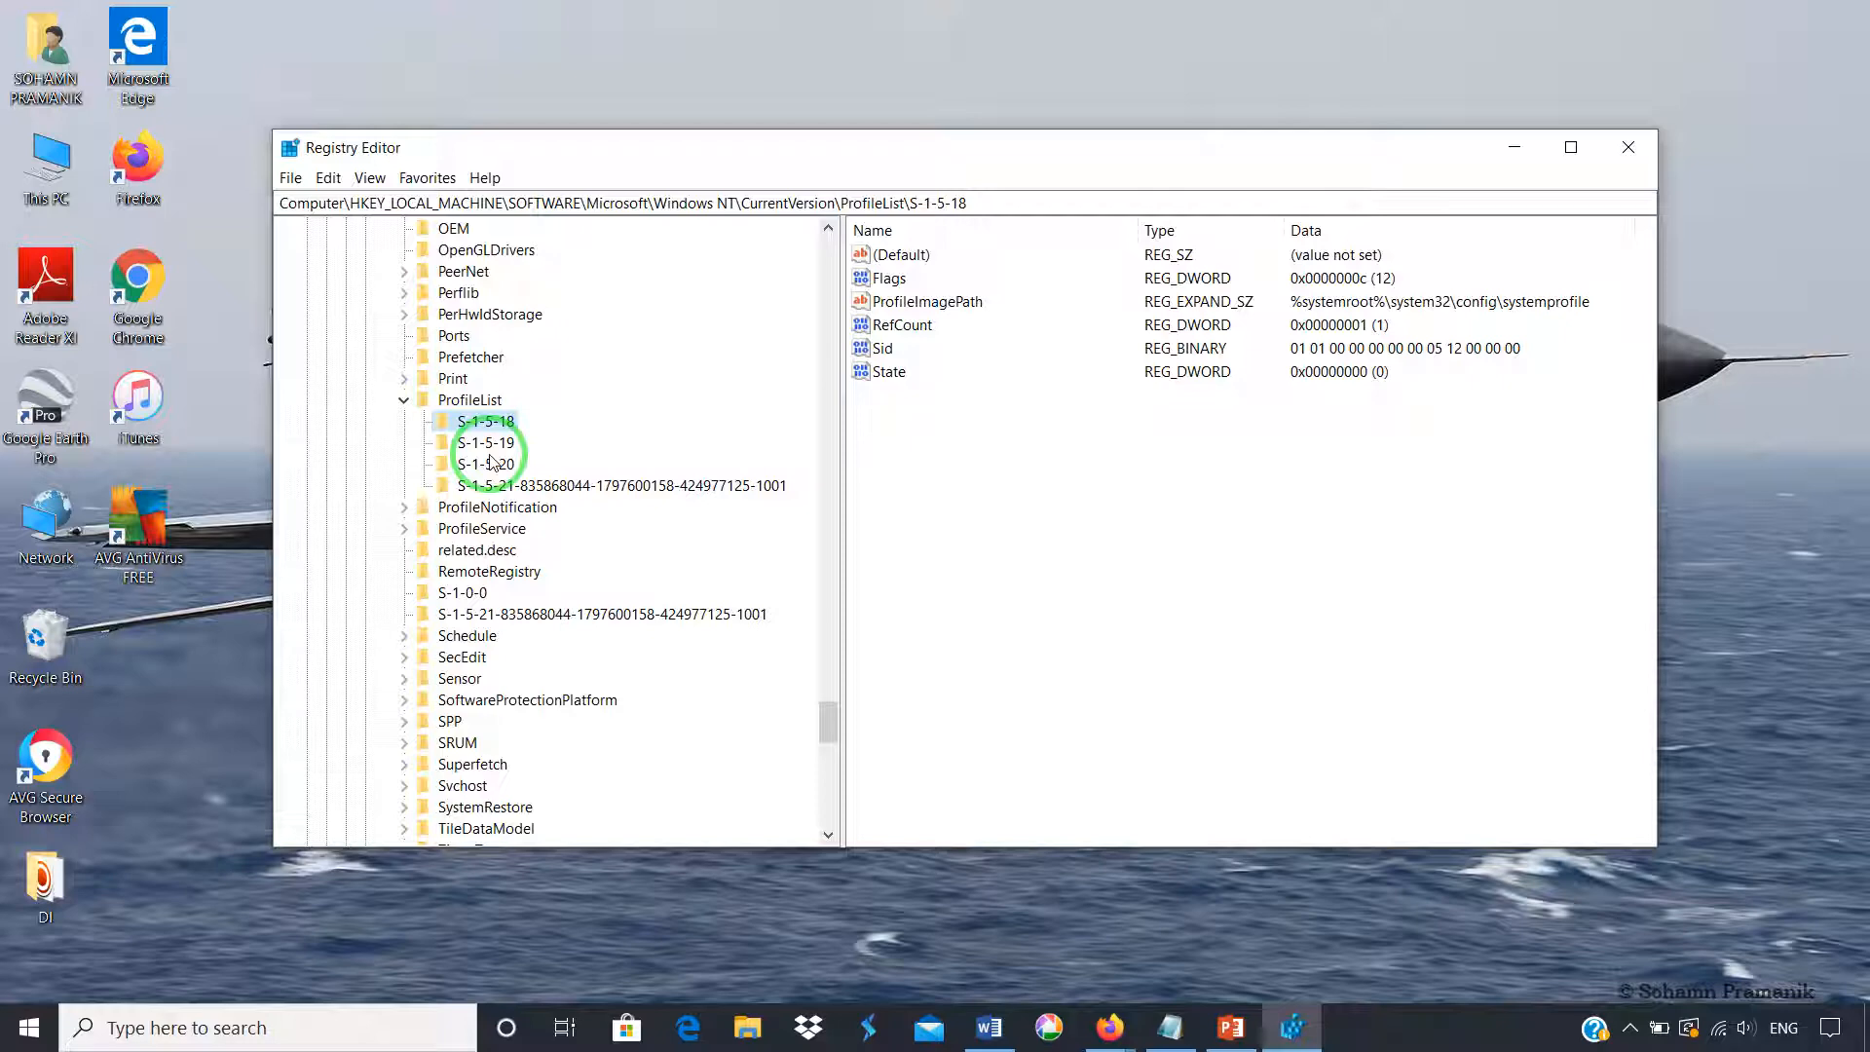
click(579, 486)
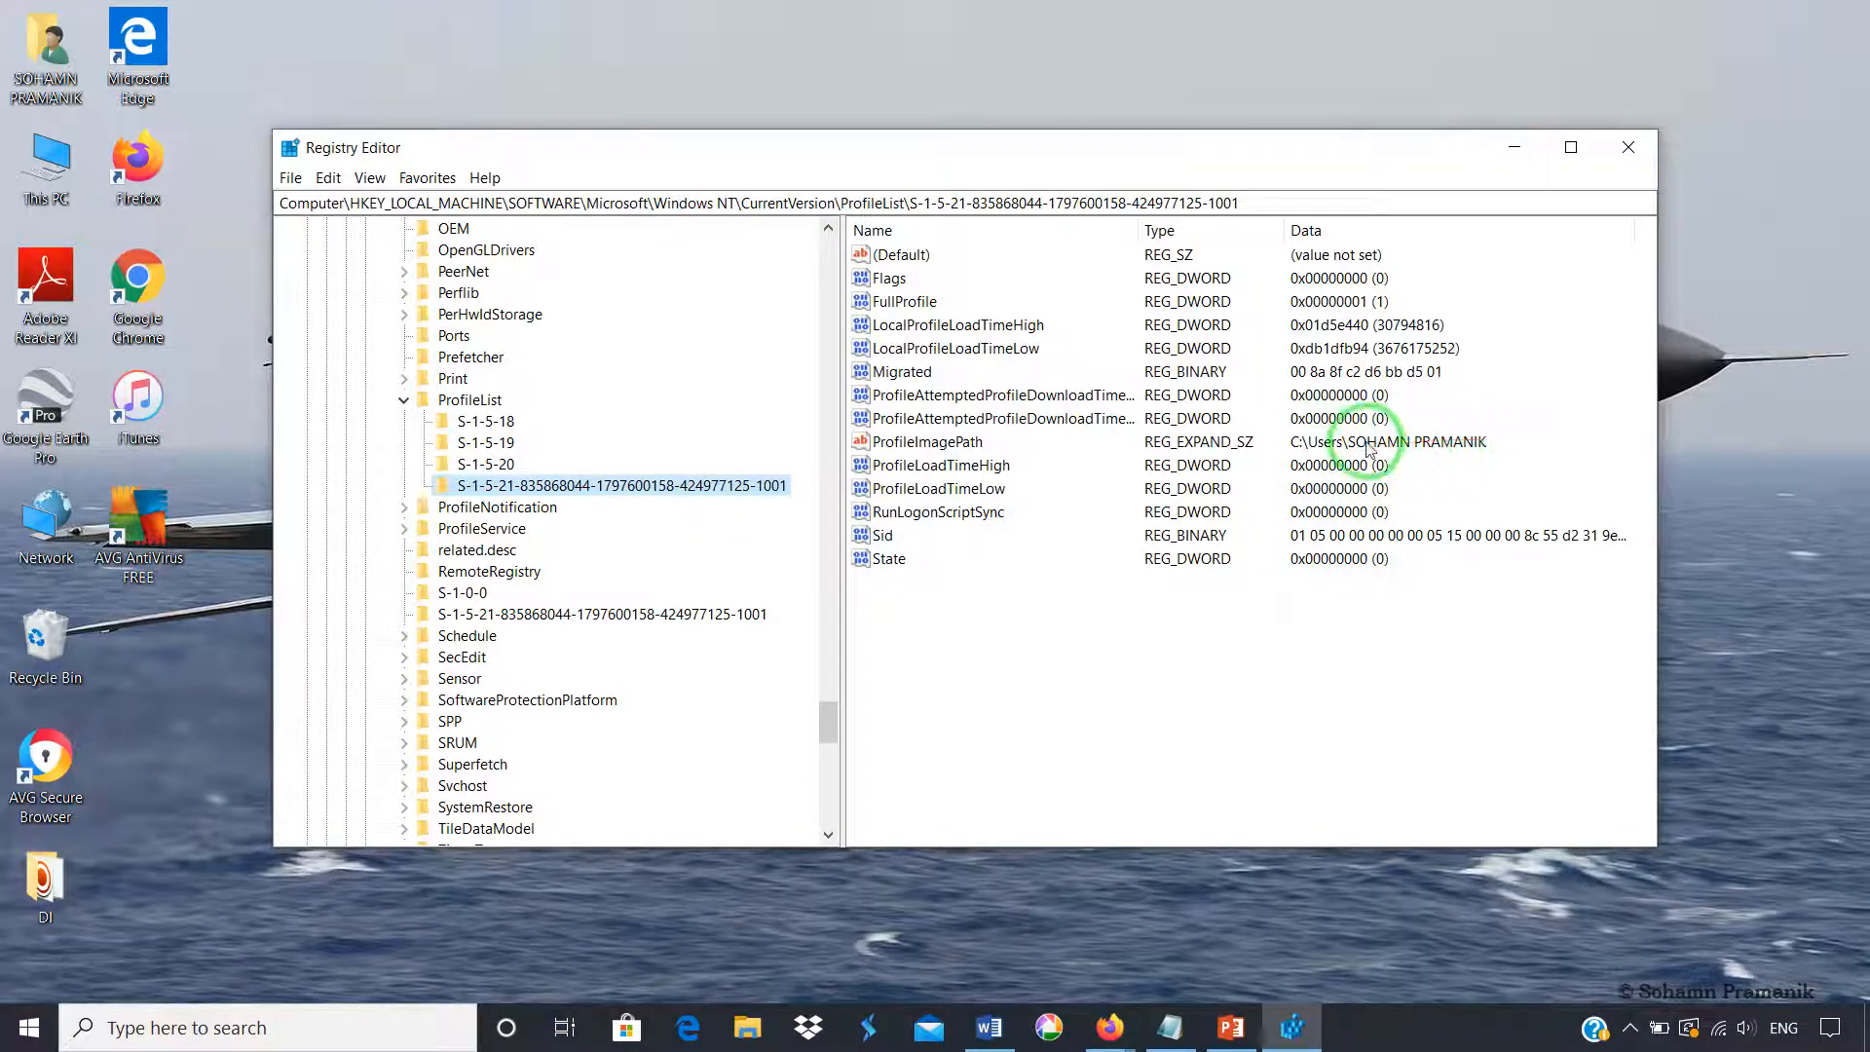
mouse_move(1461, 433)
mouse_down()
mouse_move(1423, 399)
mouse_move(1419, 433)
mouse_up()
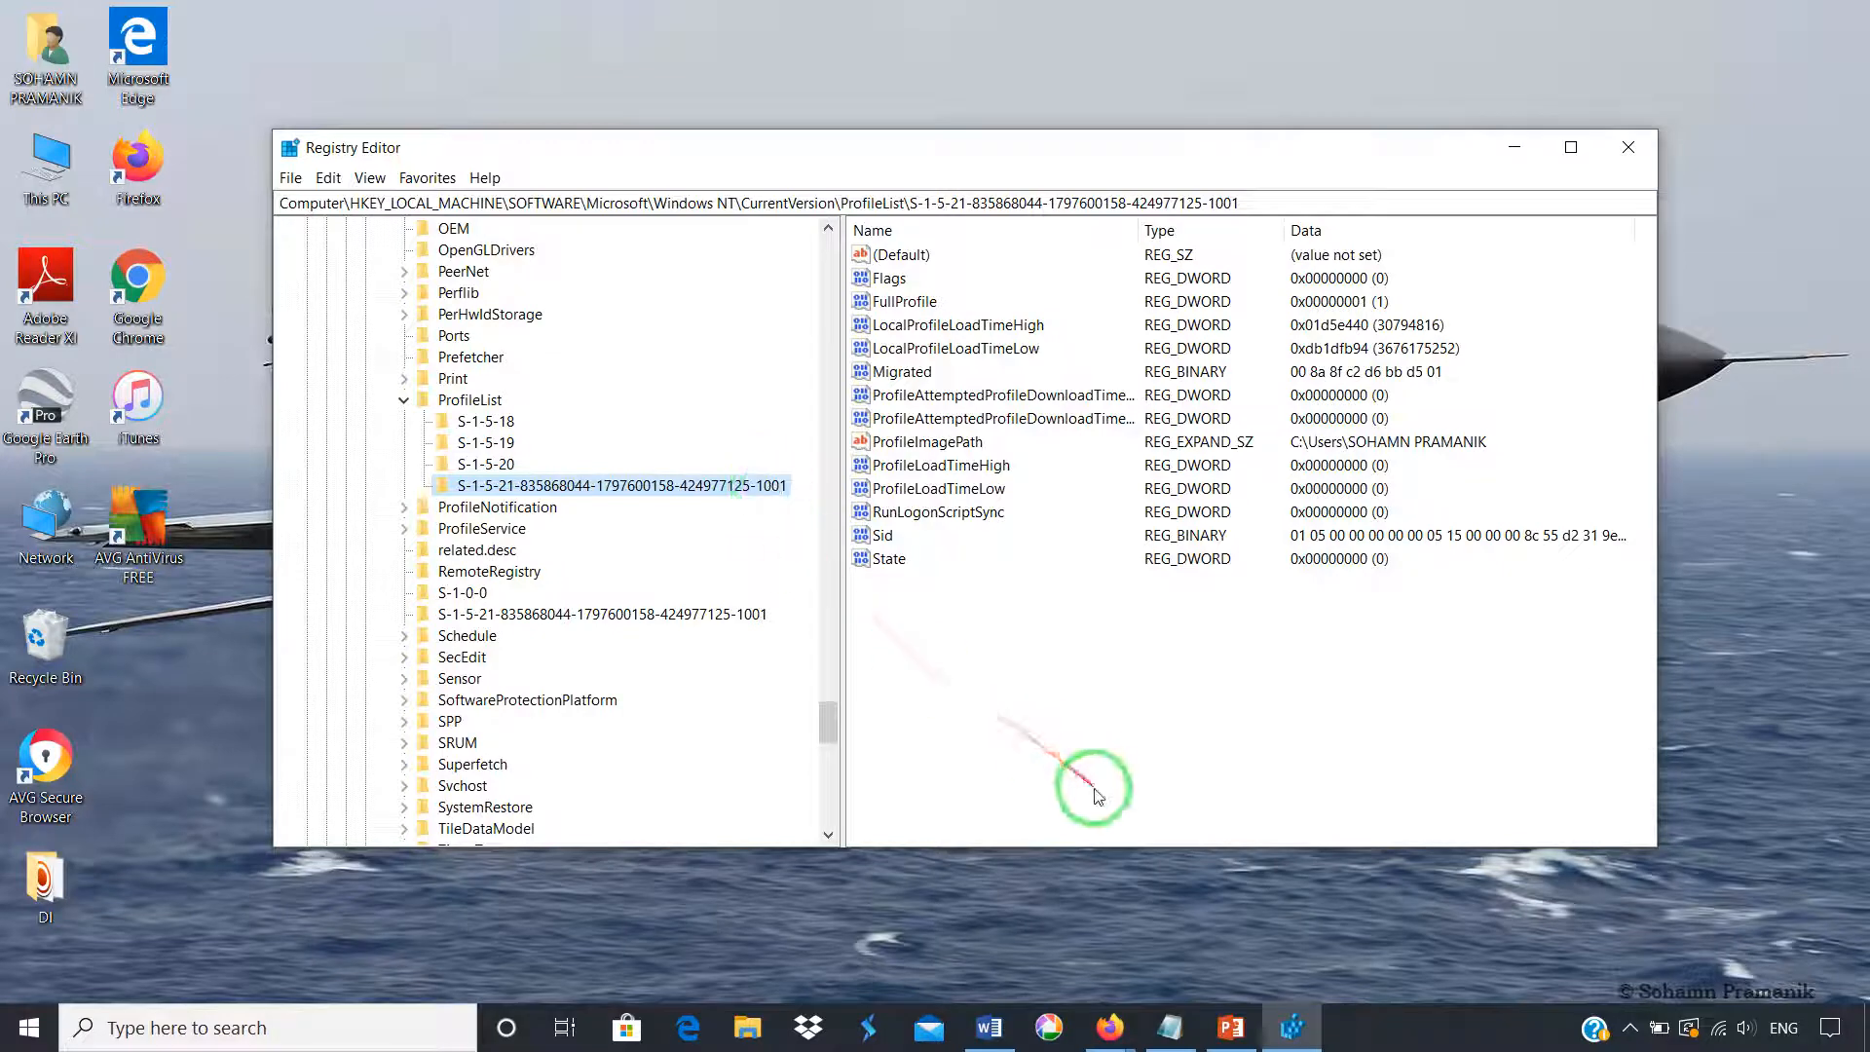
Step: Switch to Notepad, write ".bak" in the untitled note beside the profile keys, and return to Registry Editor
click(1170, 1027)
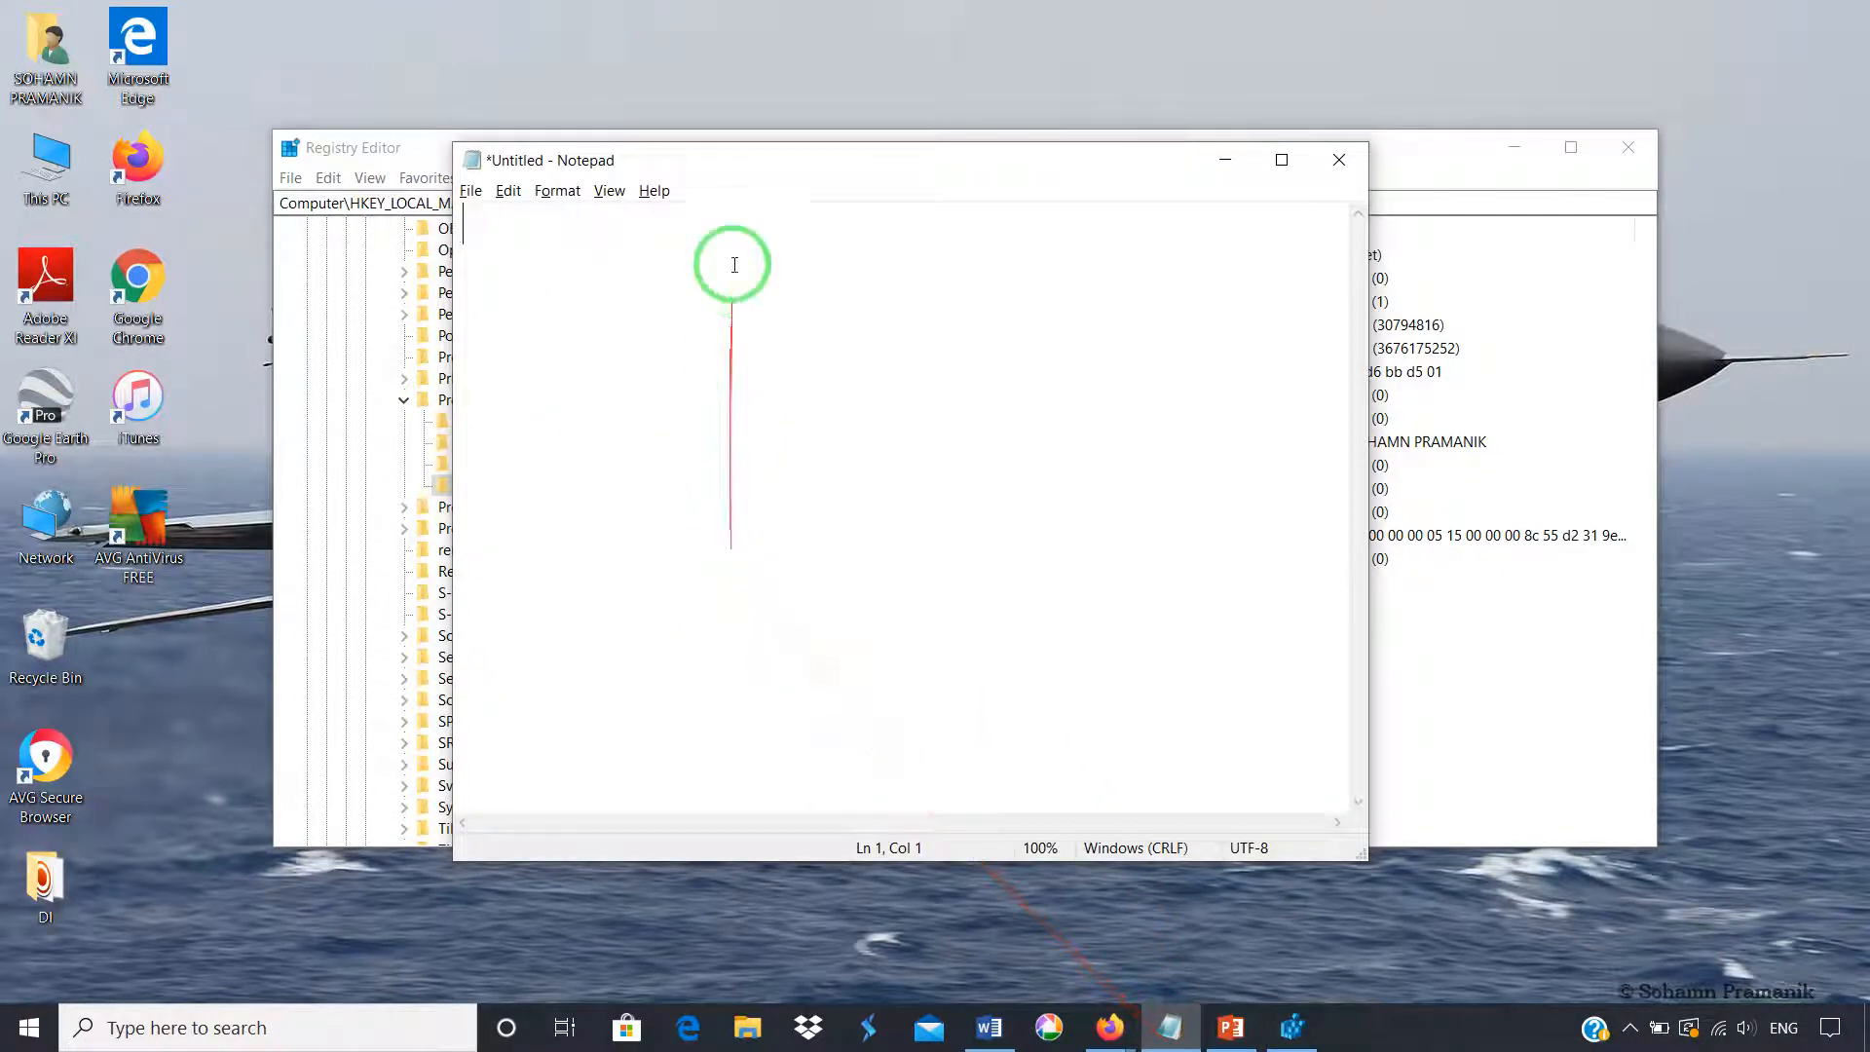
drag(775, 175, 1290, 330)
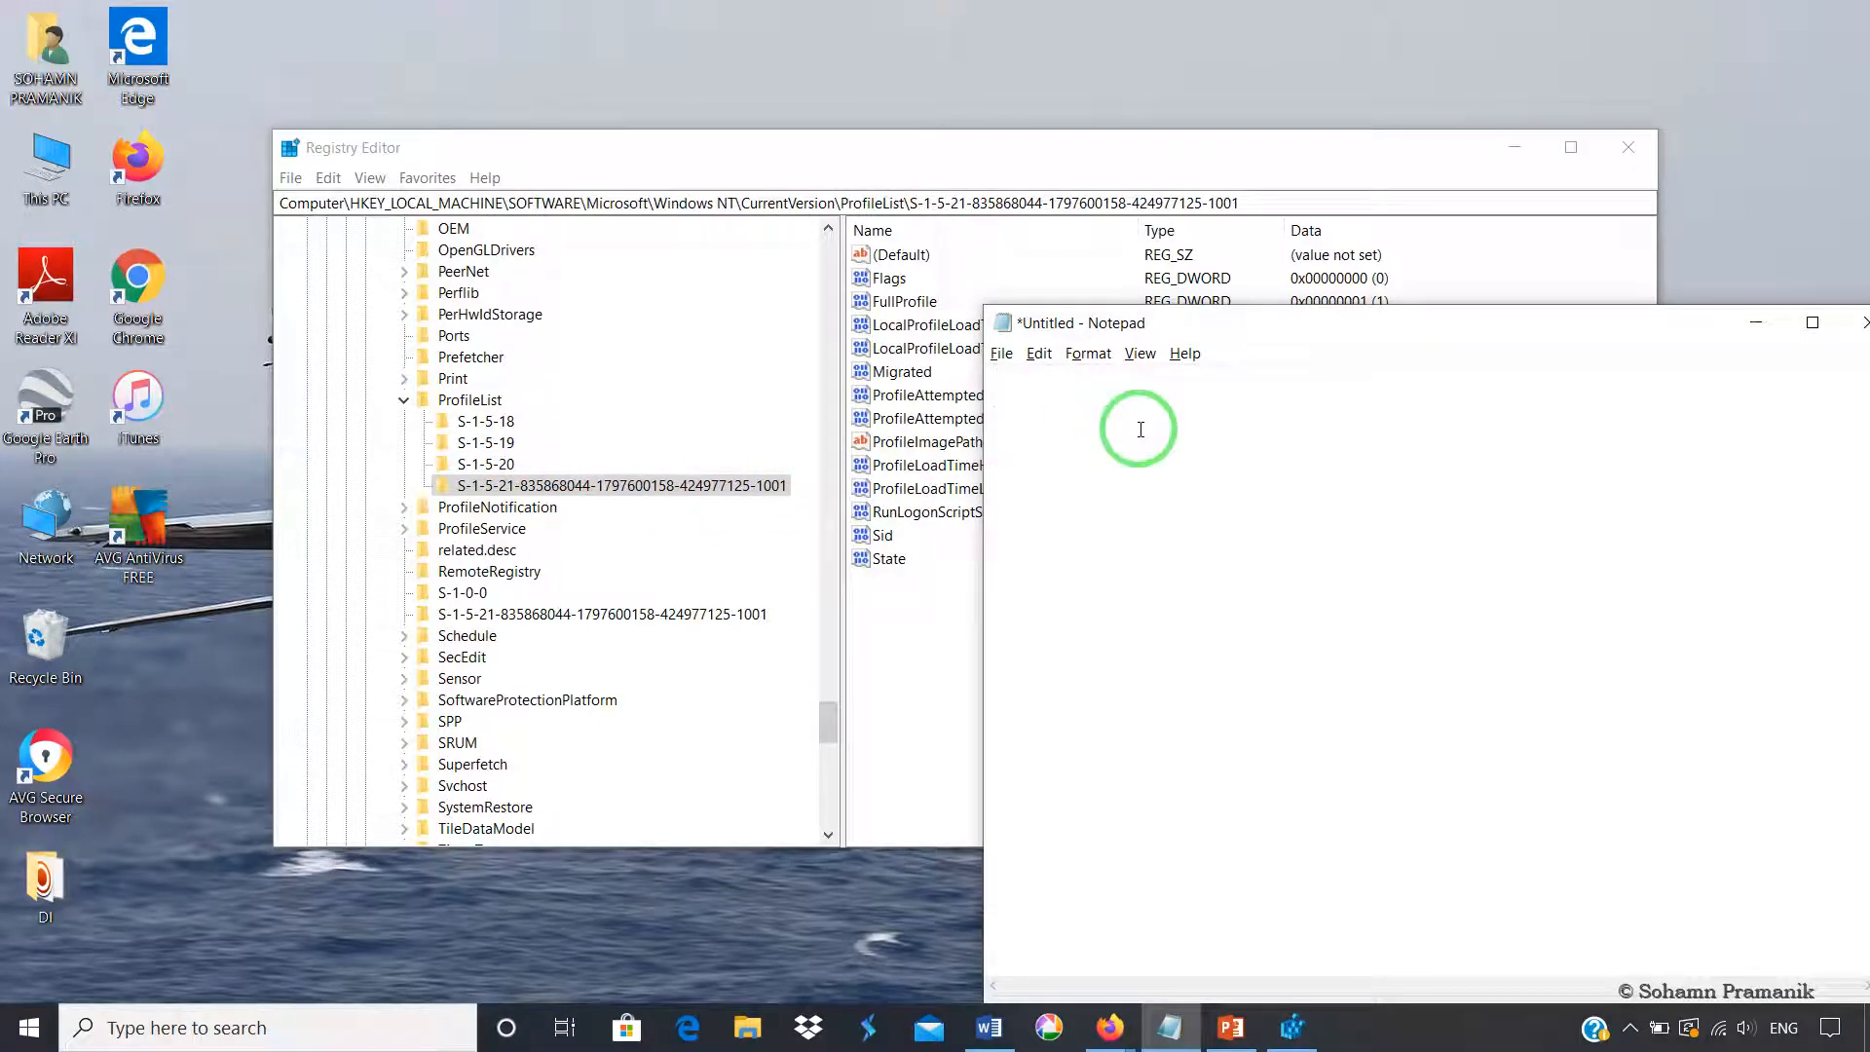
text(.bak)
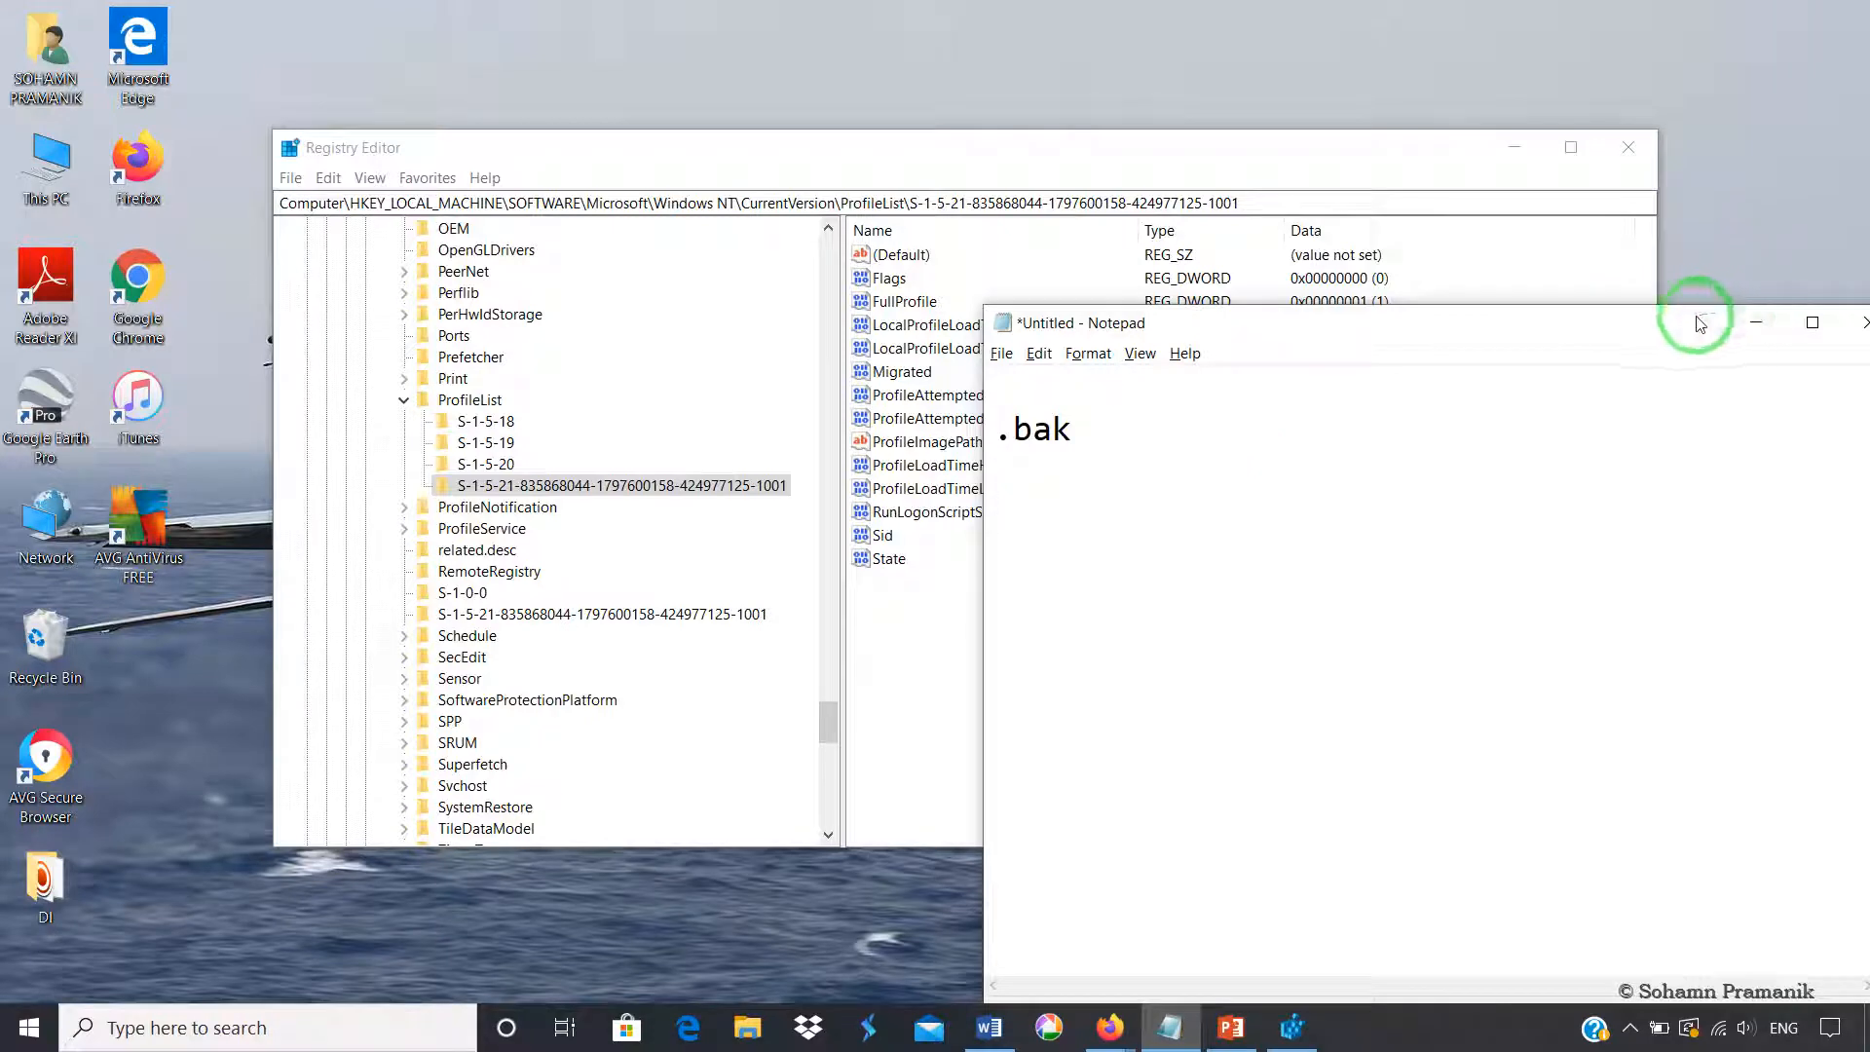
drag(1695, 318, 1453, 263)
click(1525, 284)
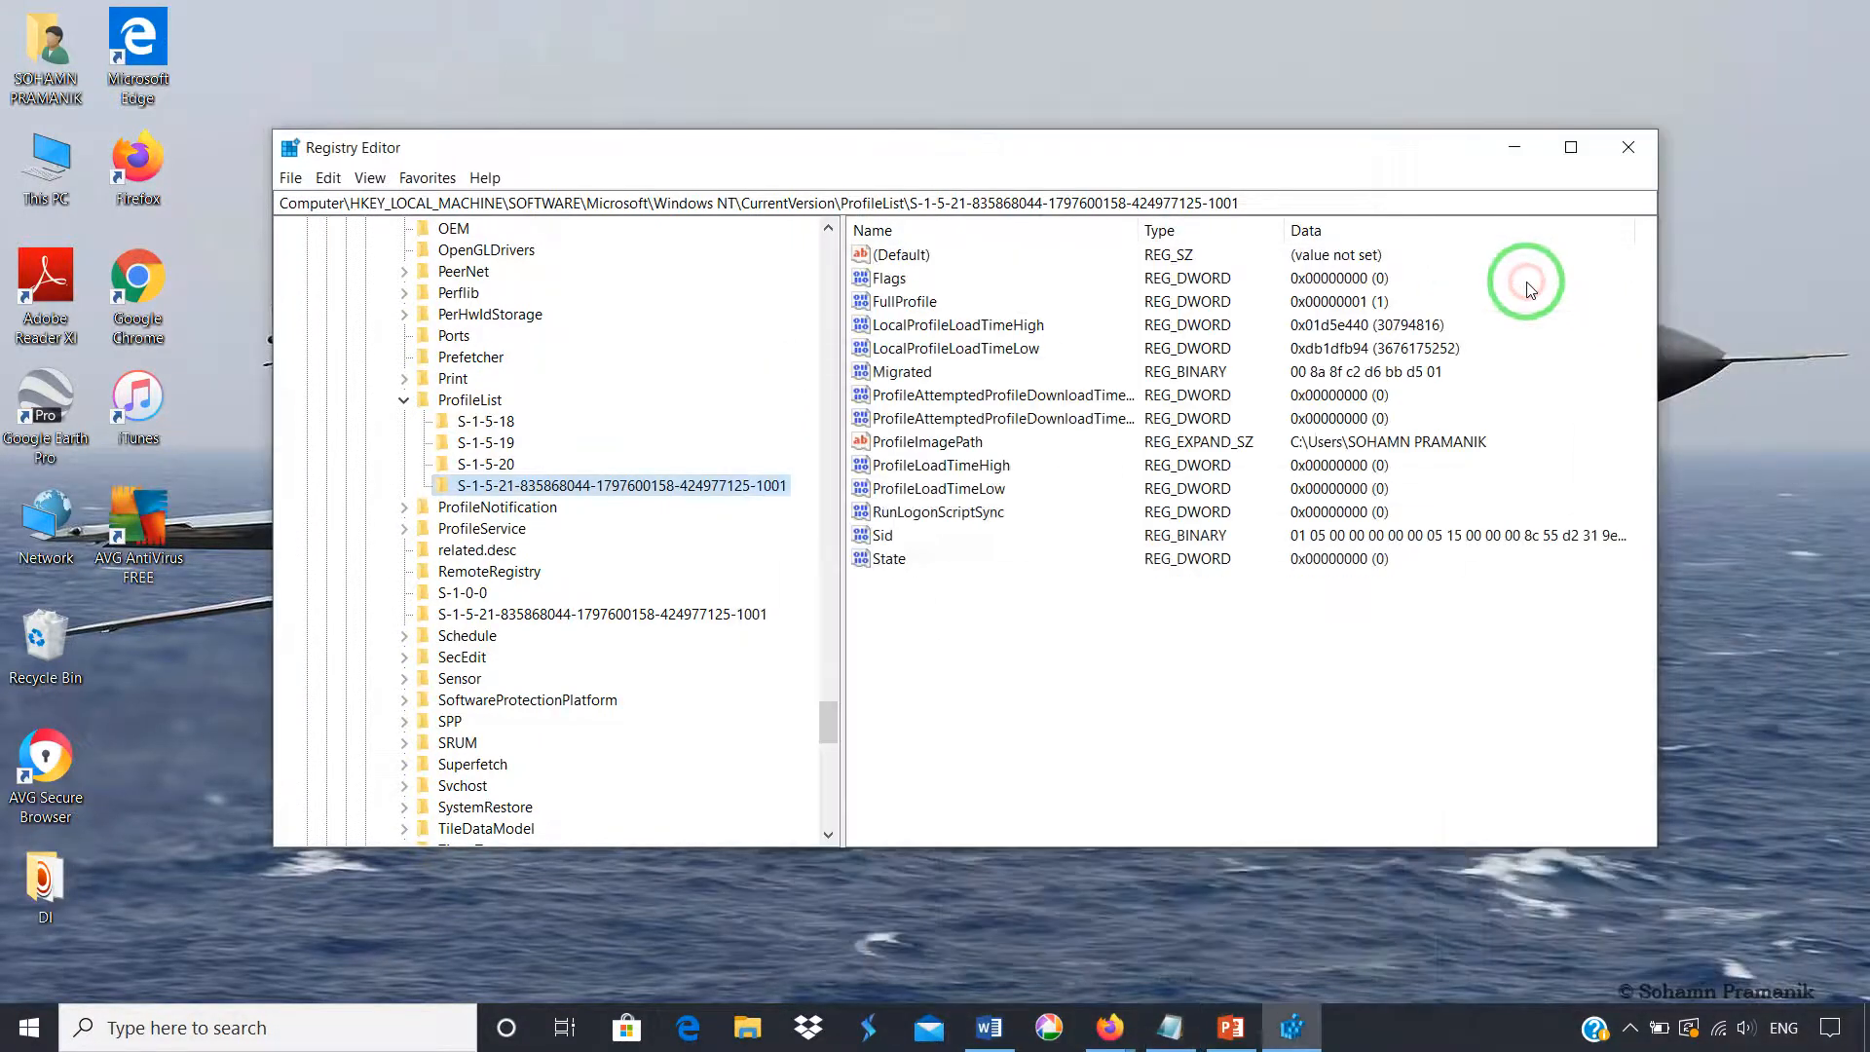
Step: View the actions available for the long S-1-5-21 key under ProfileList without applying any
right_click(753, 491)
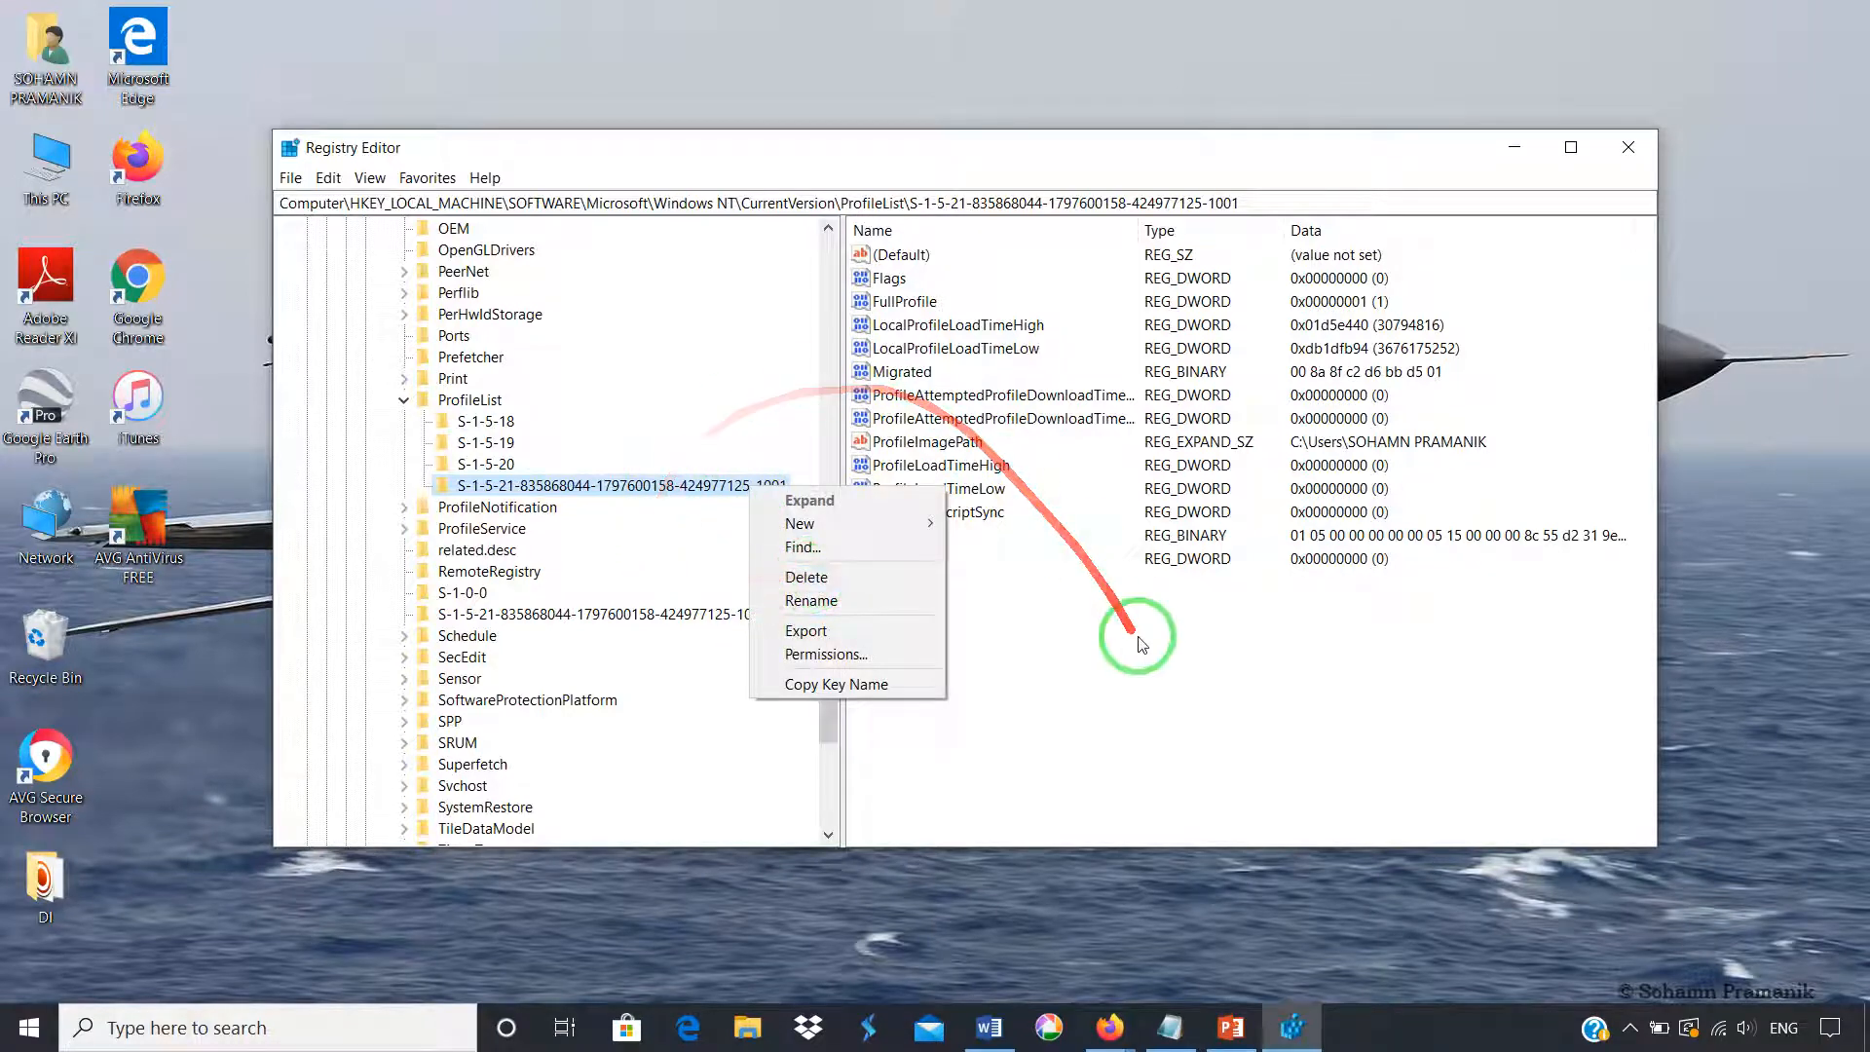
click(1159, 679)
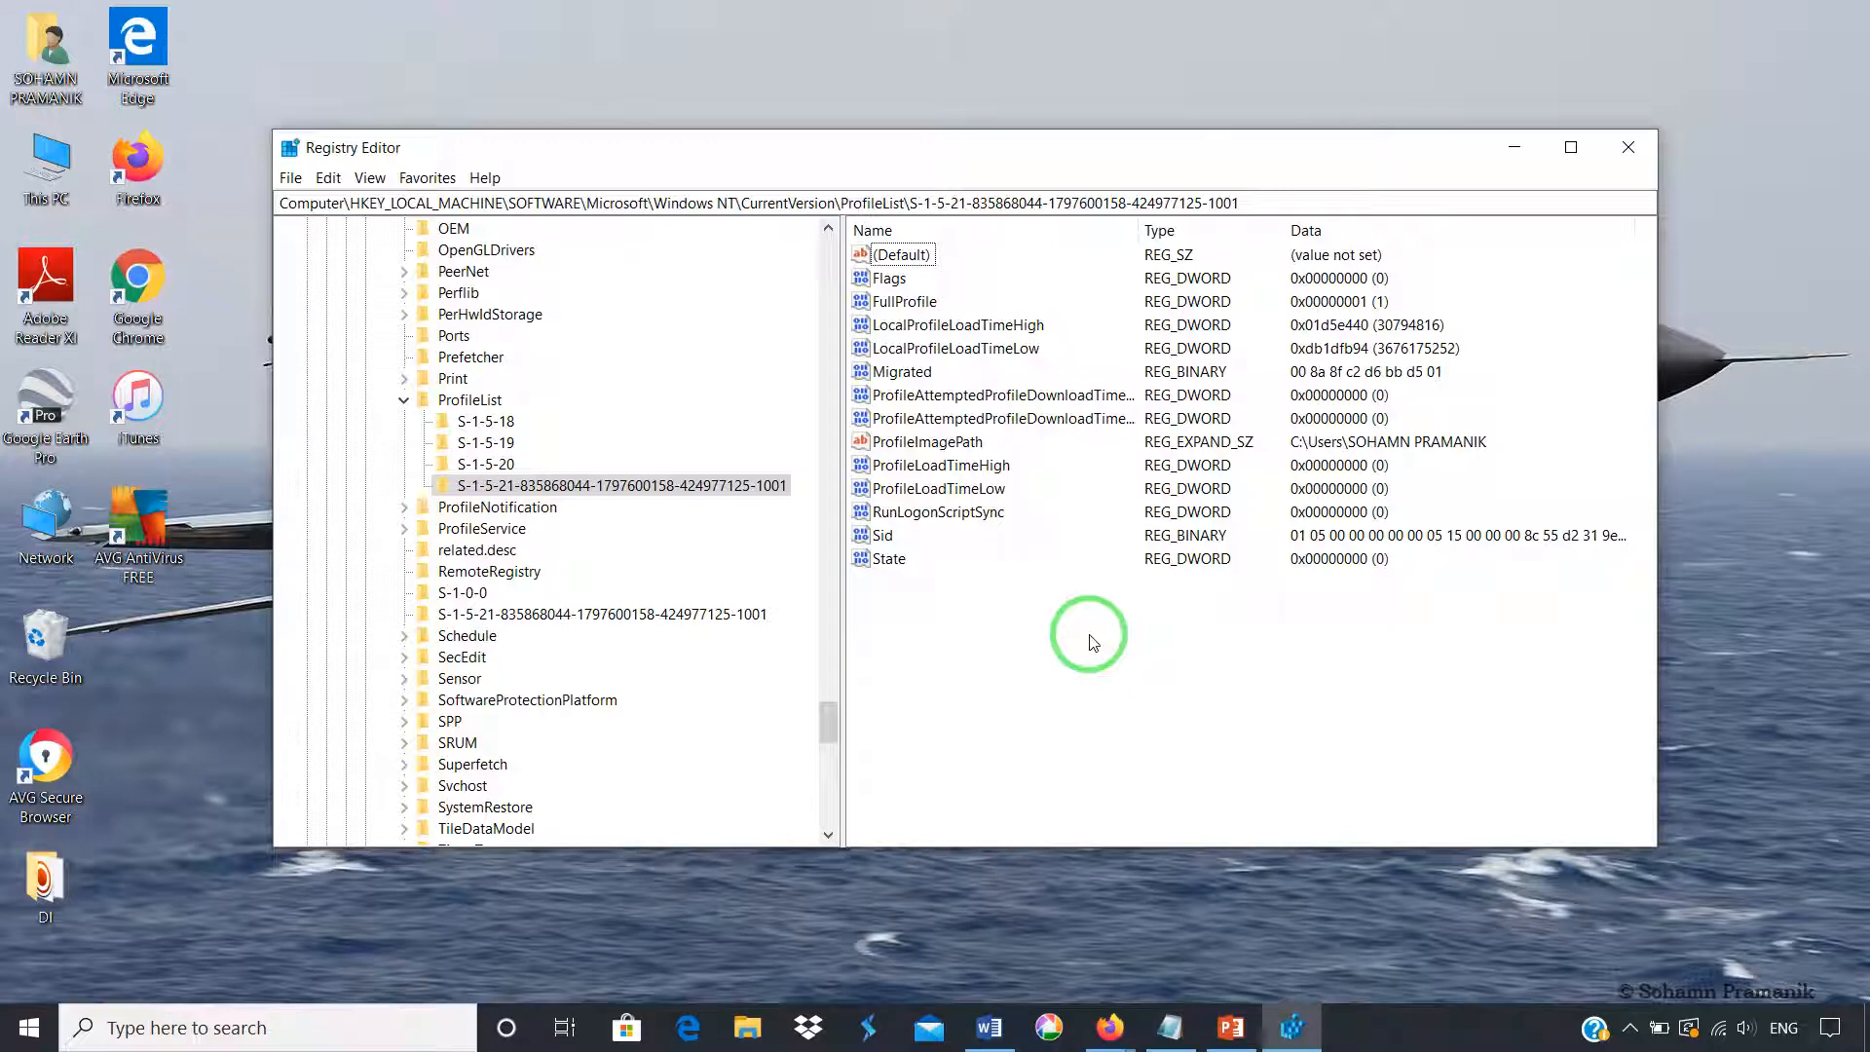
Step: Check the rename option for the long S-1-5-21 key under ProfileList without applying it
right_click(757, 490)
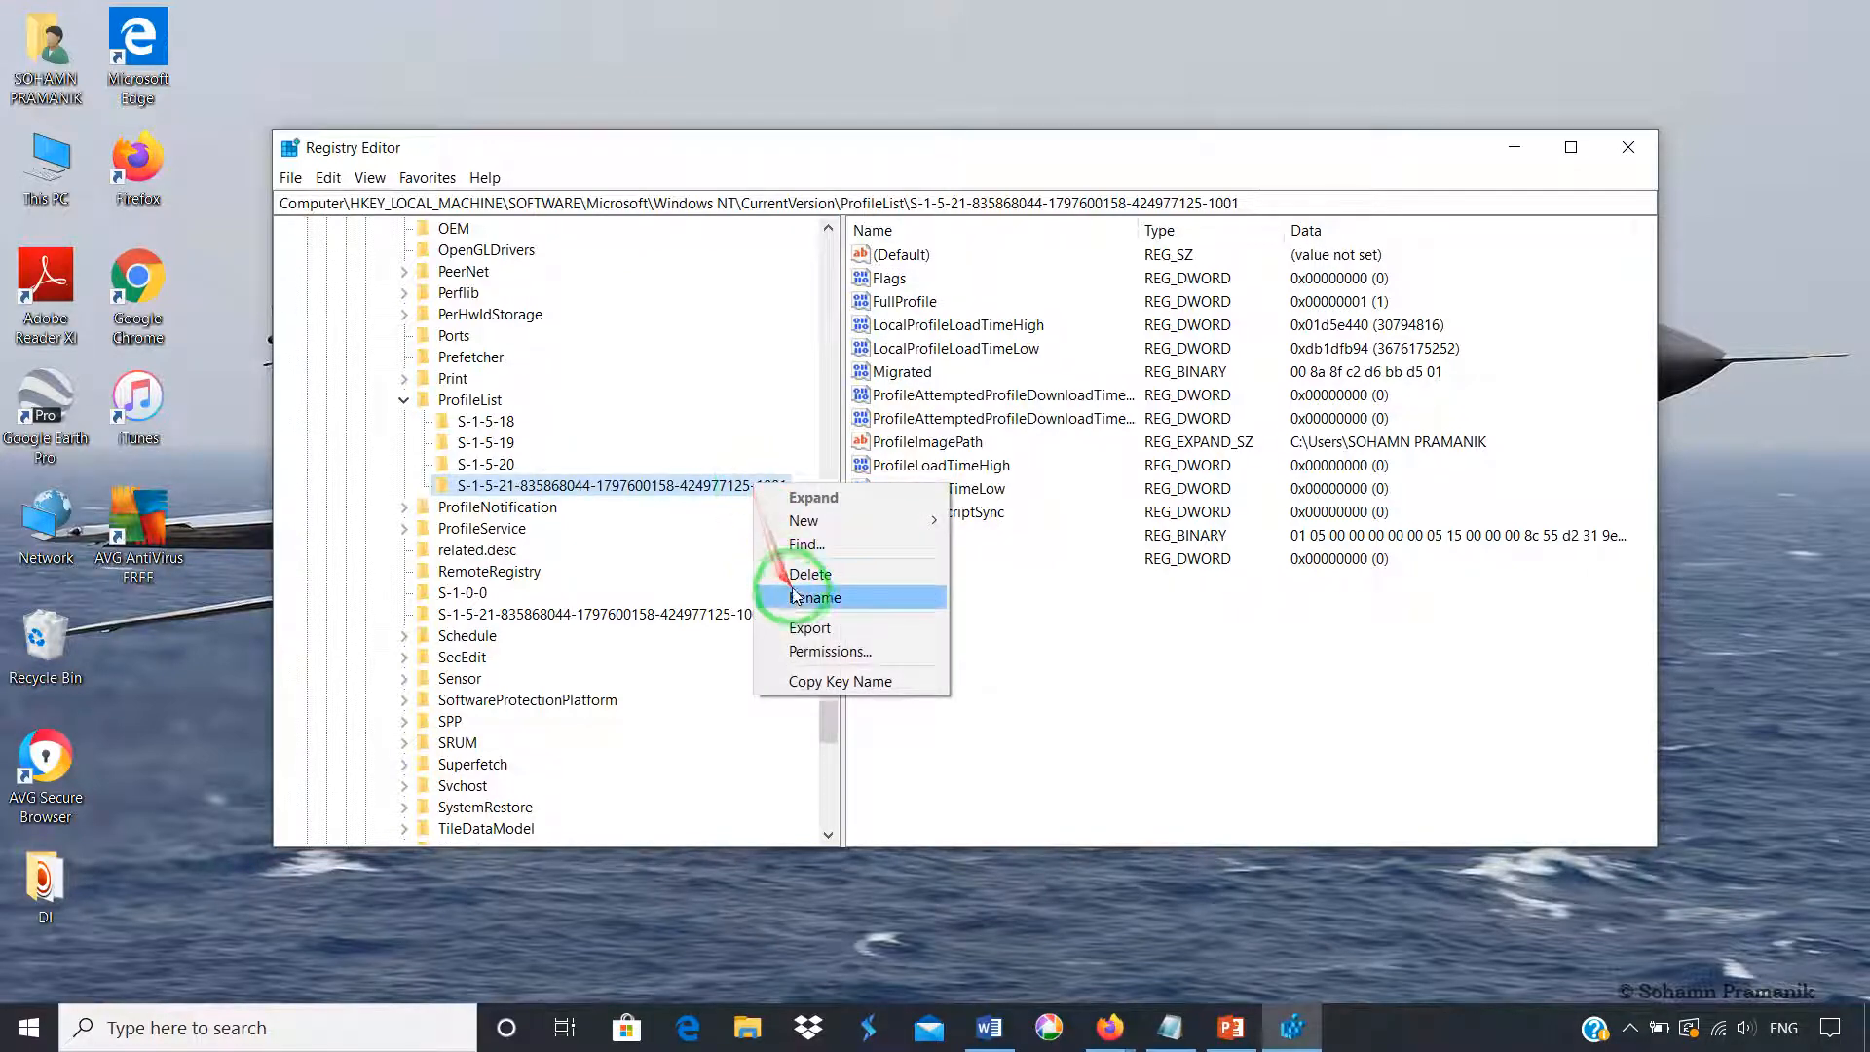
click(1140, 654)
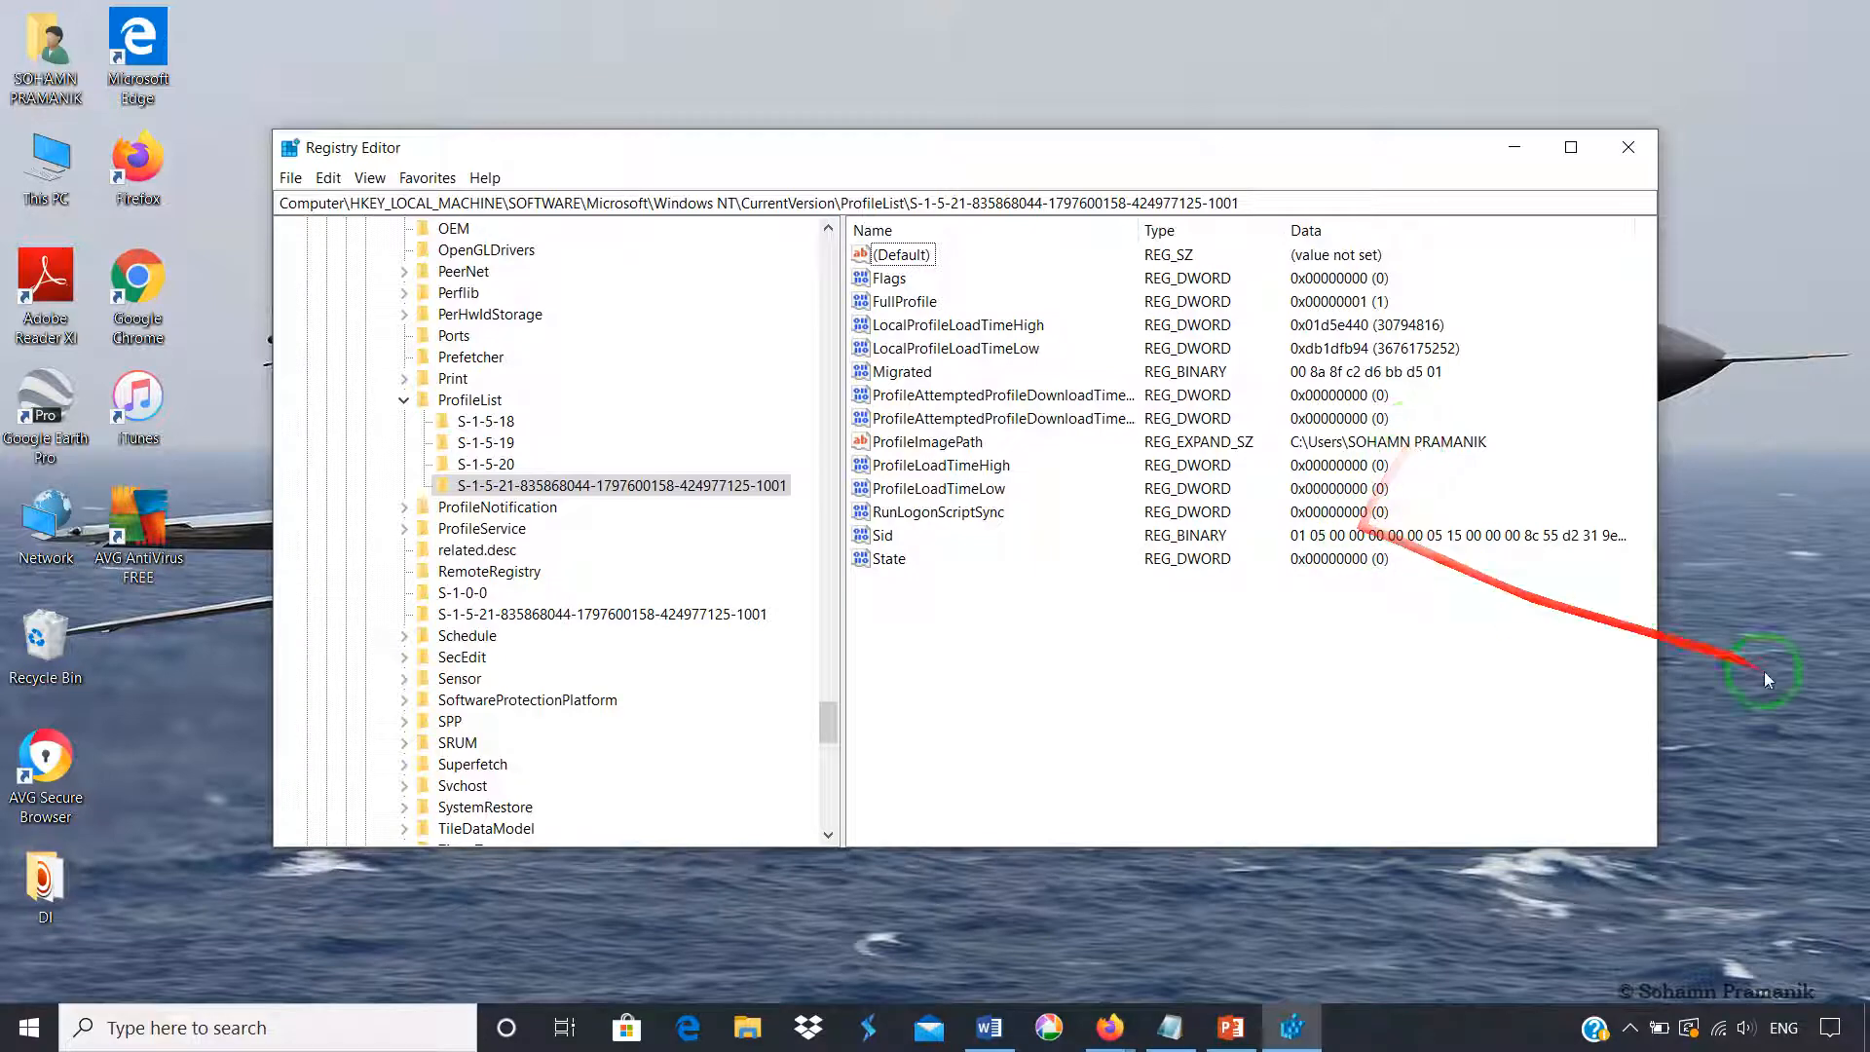
Step: Switch to Notepad, add the line "Connect Network Registry" below ".bak", and minimize the note to return to Registry Editor
click(1173, 1028)
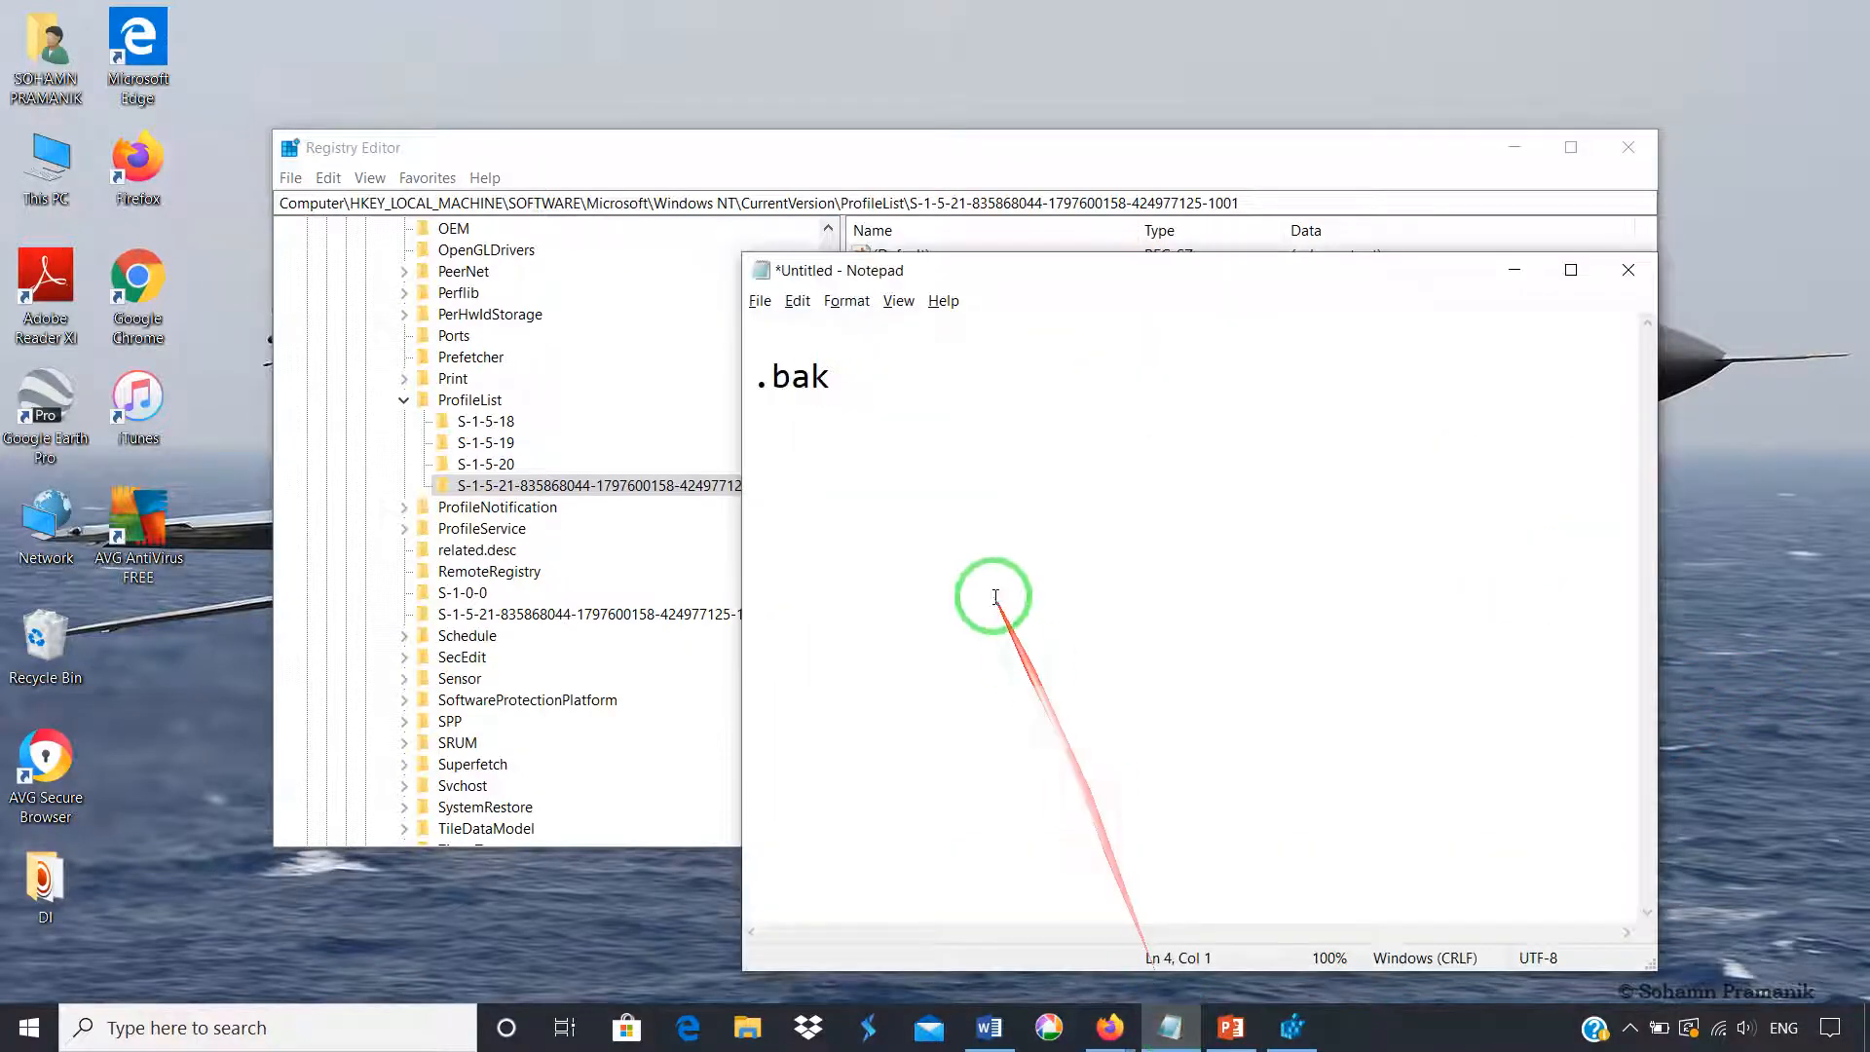
text(Connect)
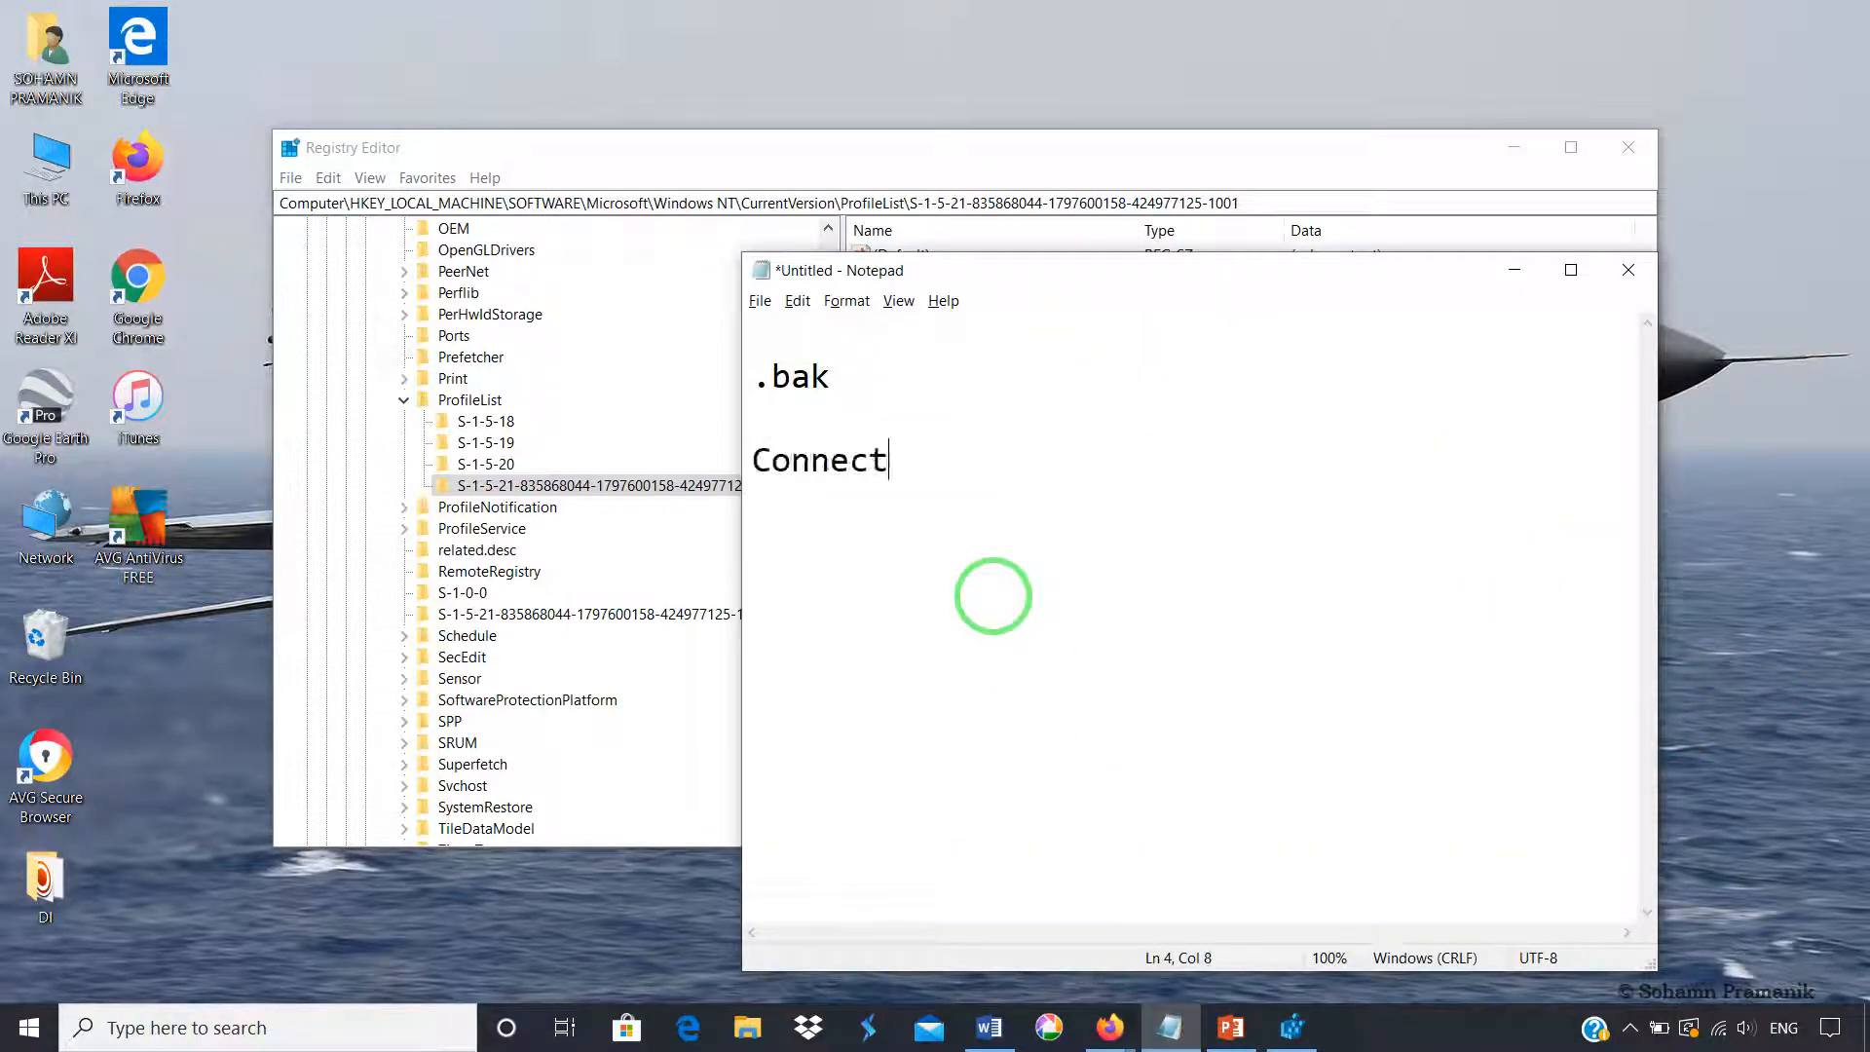
text( Network)
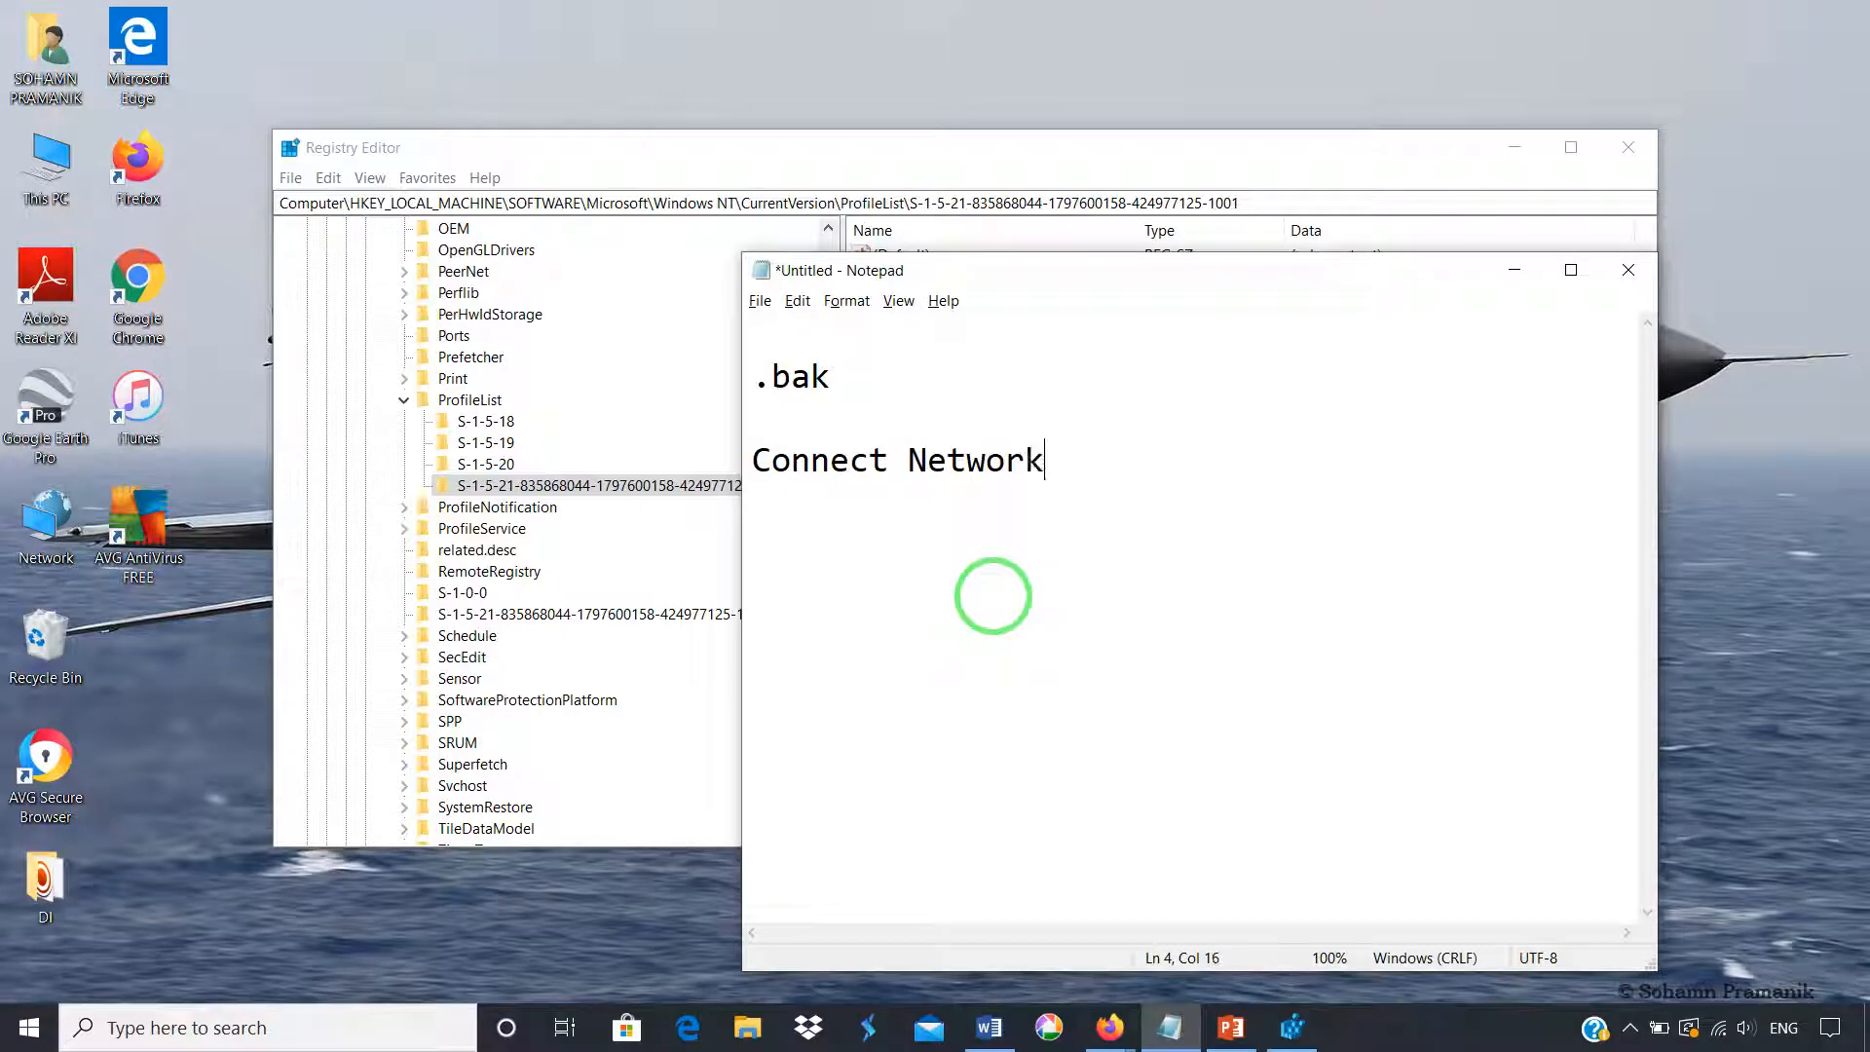
text( Registry)
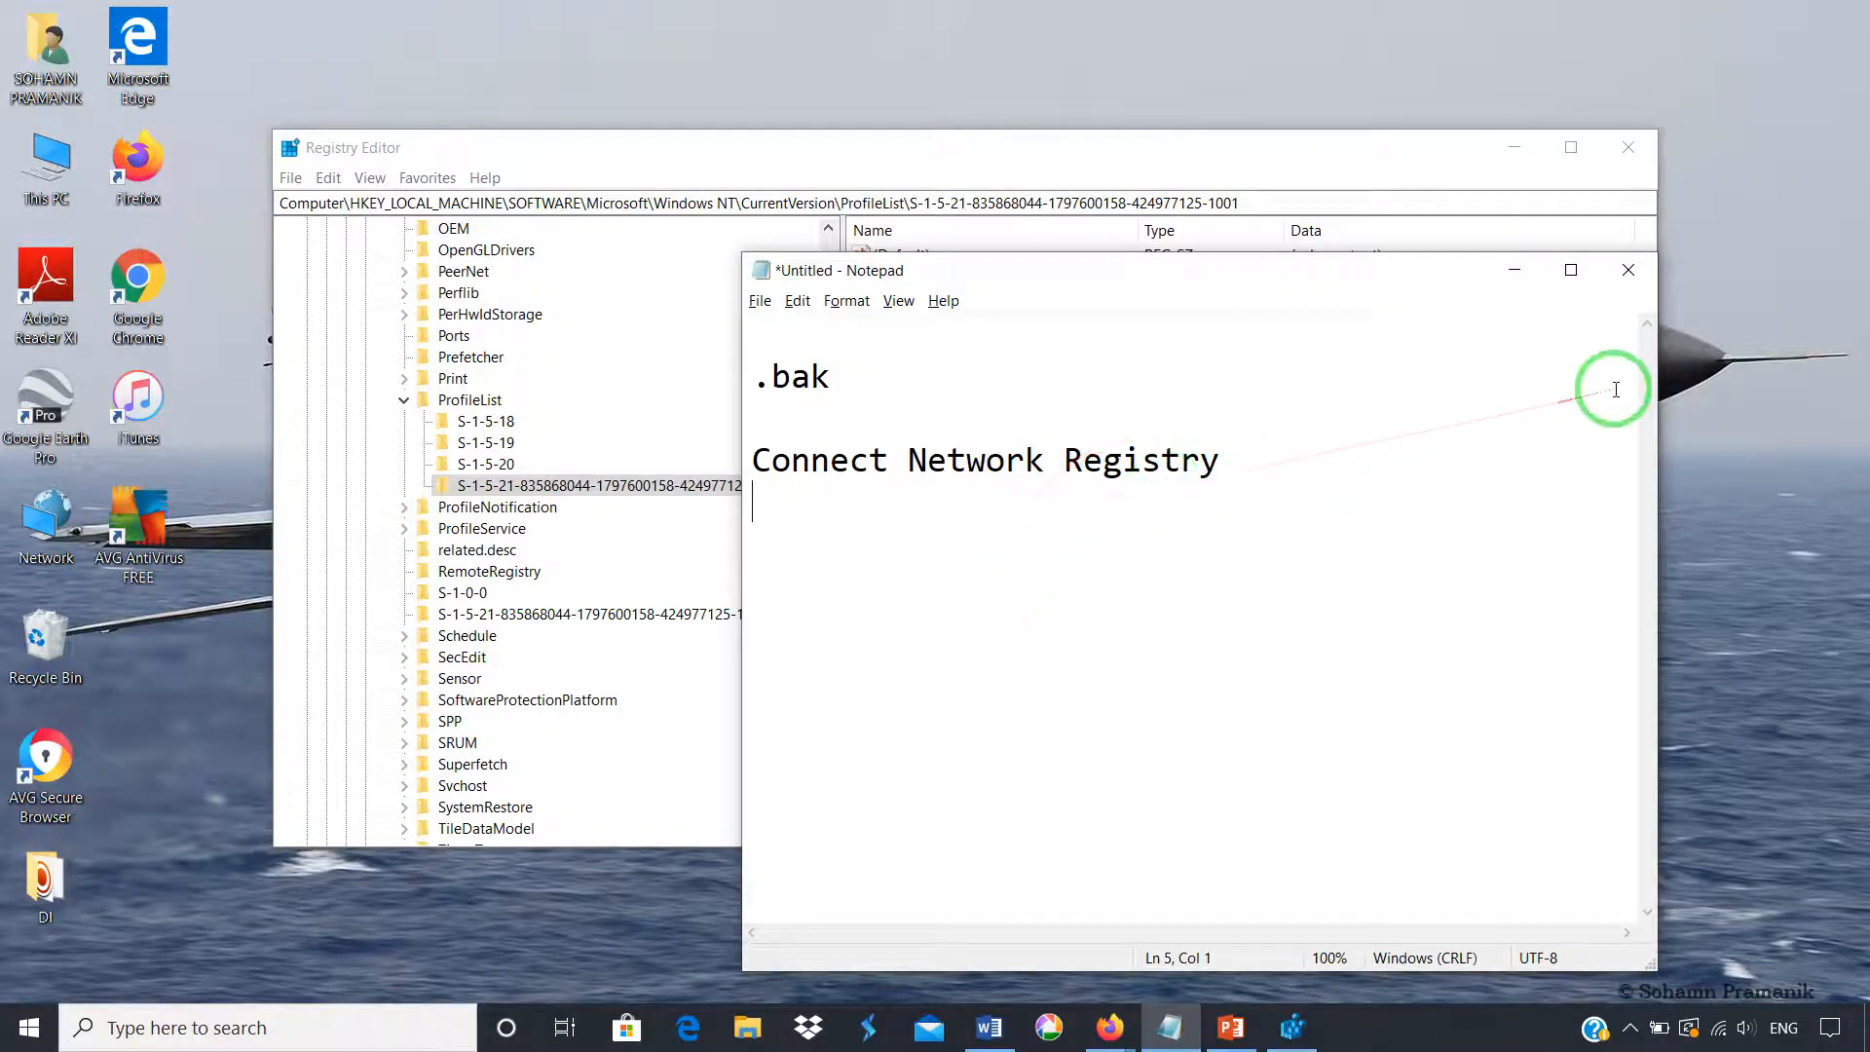
click(1517, 271)
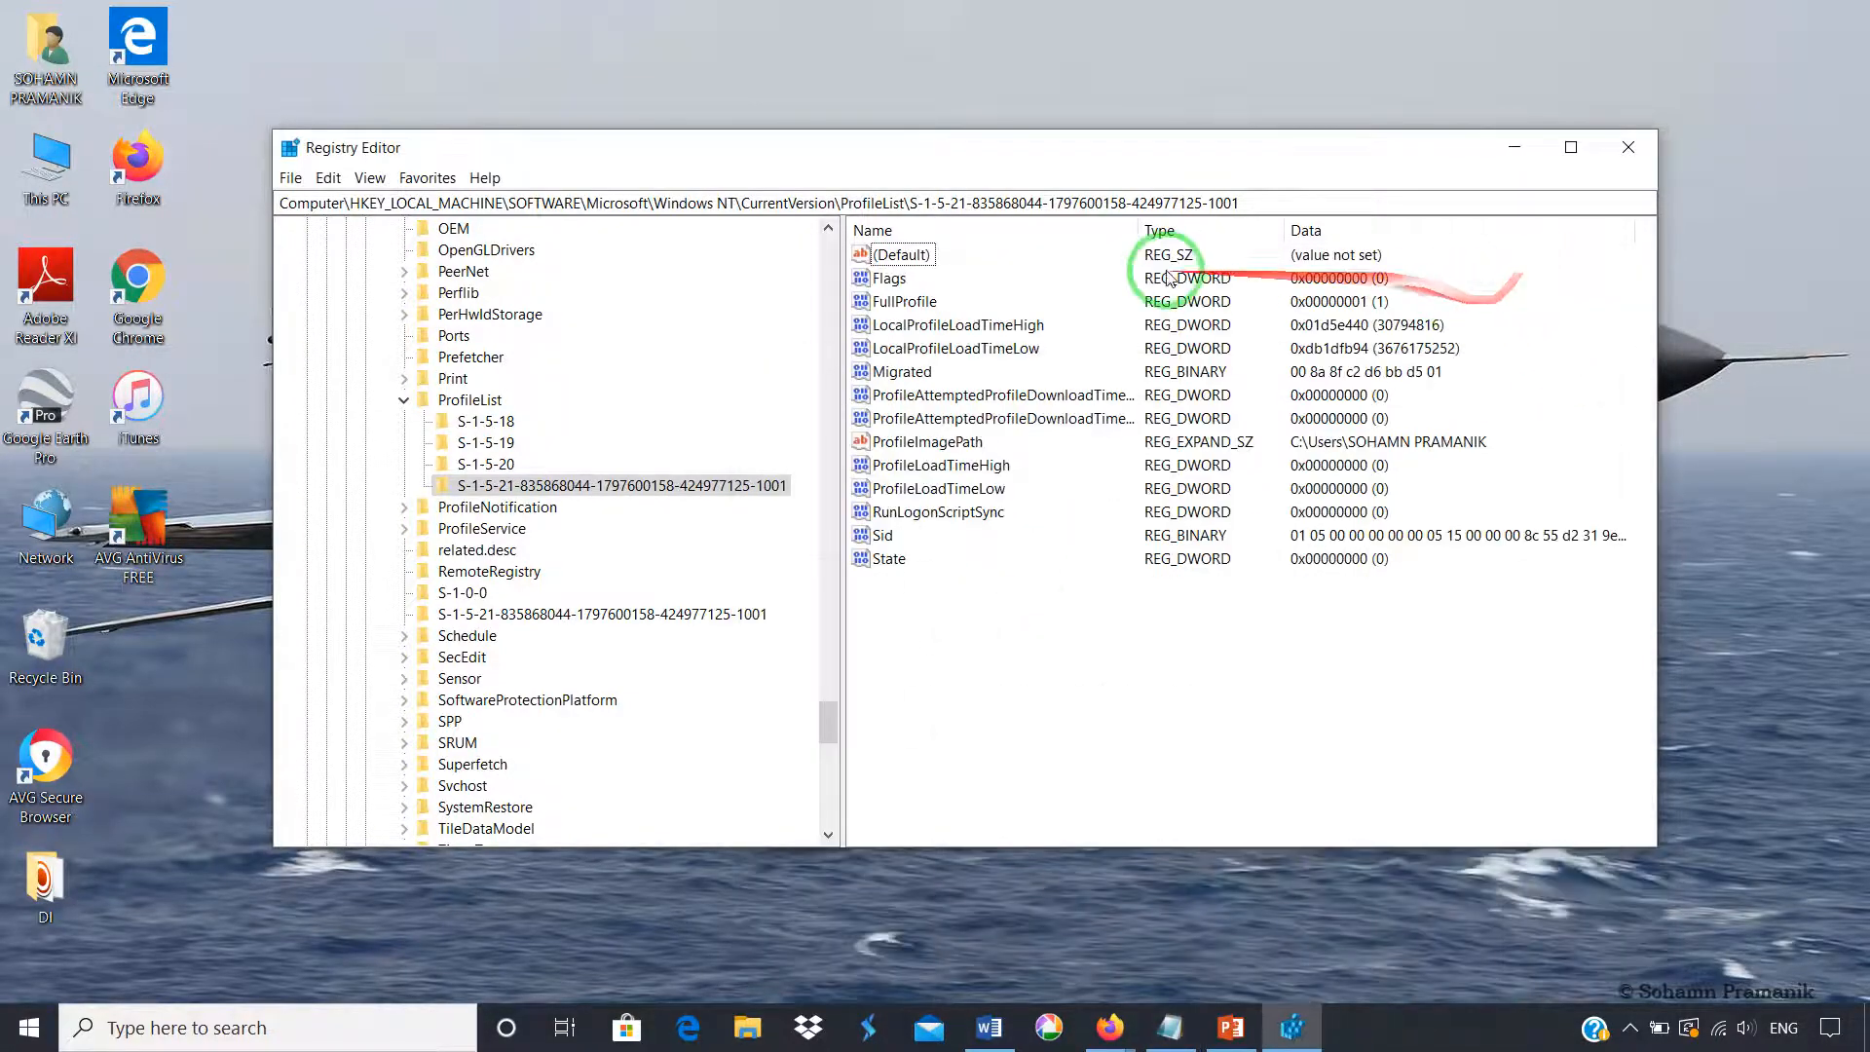
Step: Collapse the ProfileList key and close Registry Editor
click(403, 399)
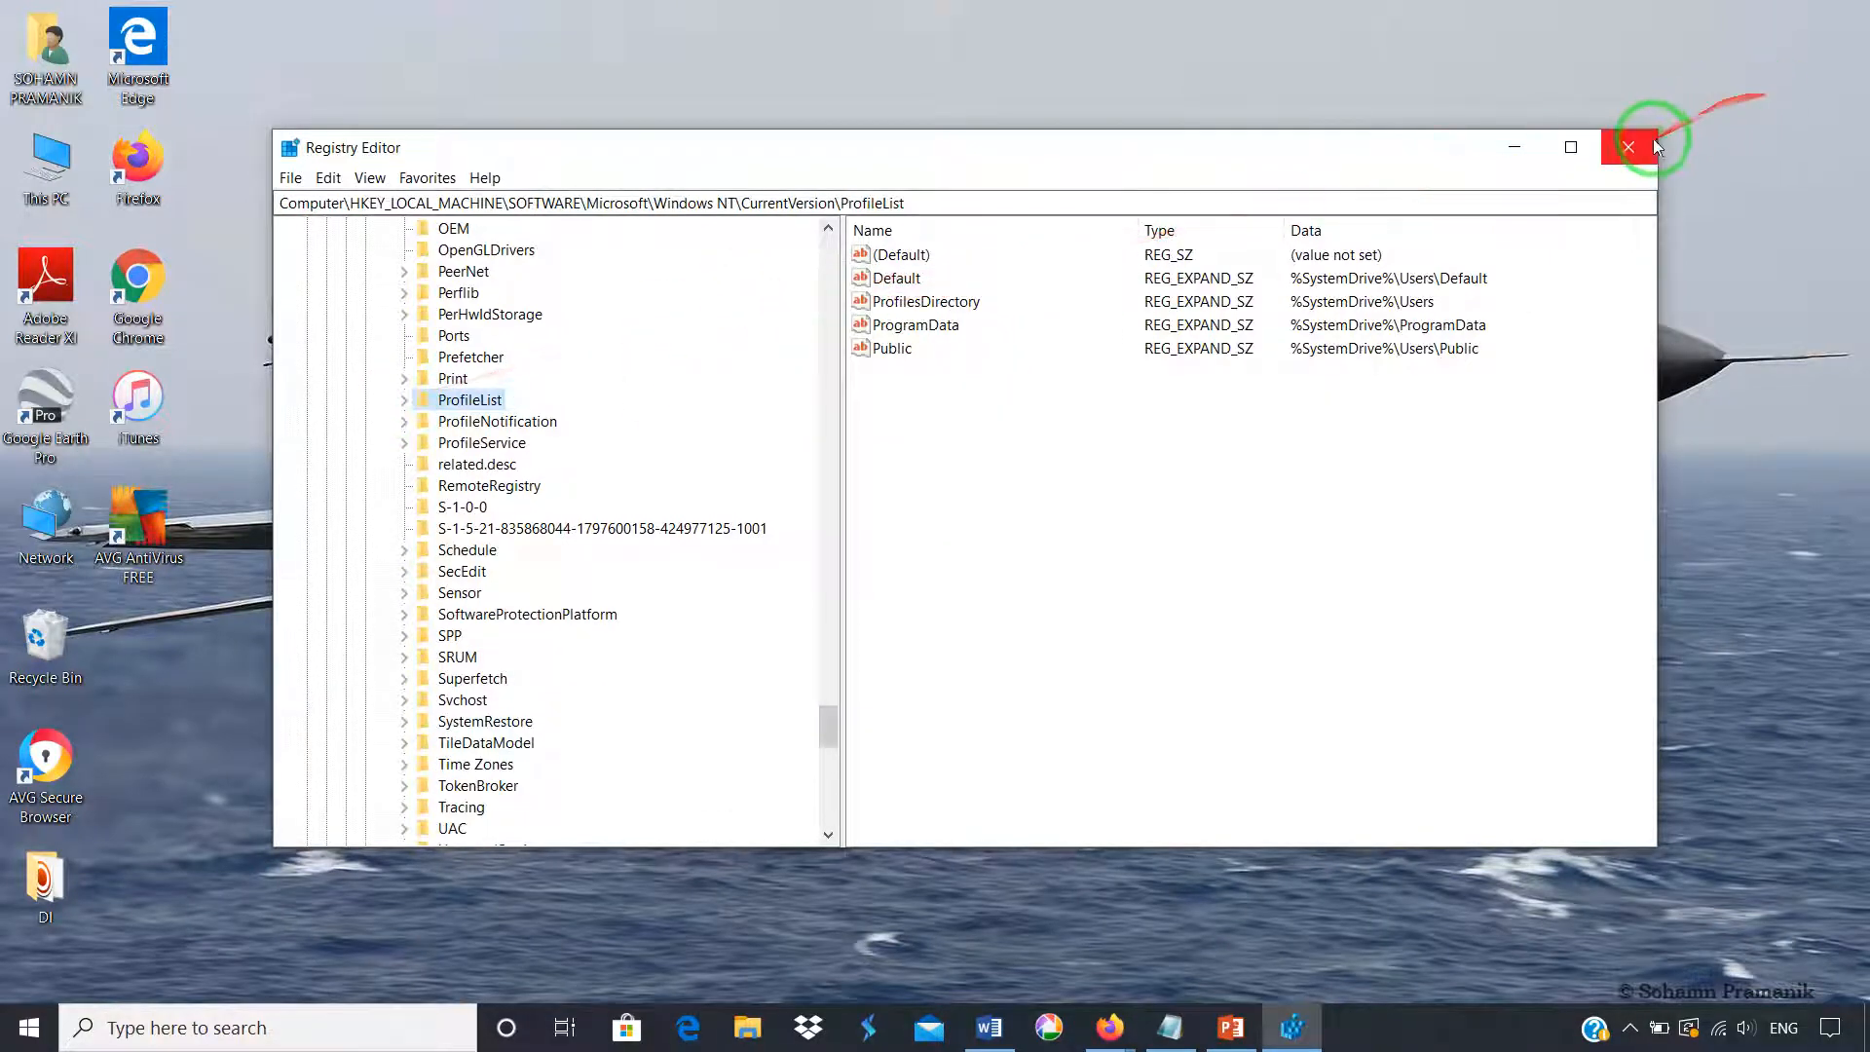
click(1628, 147)
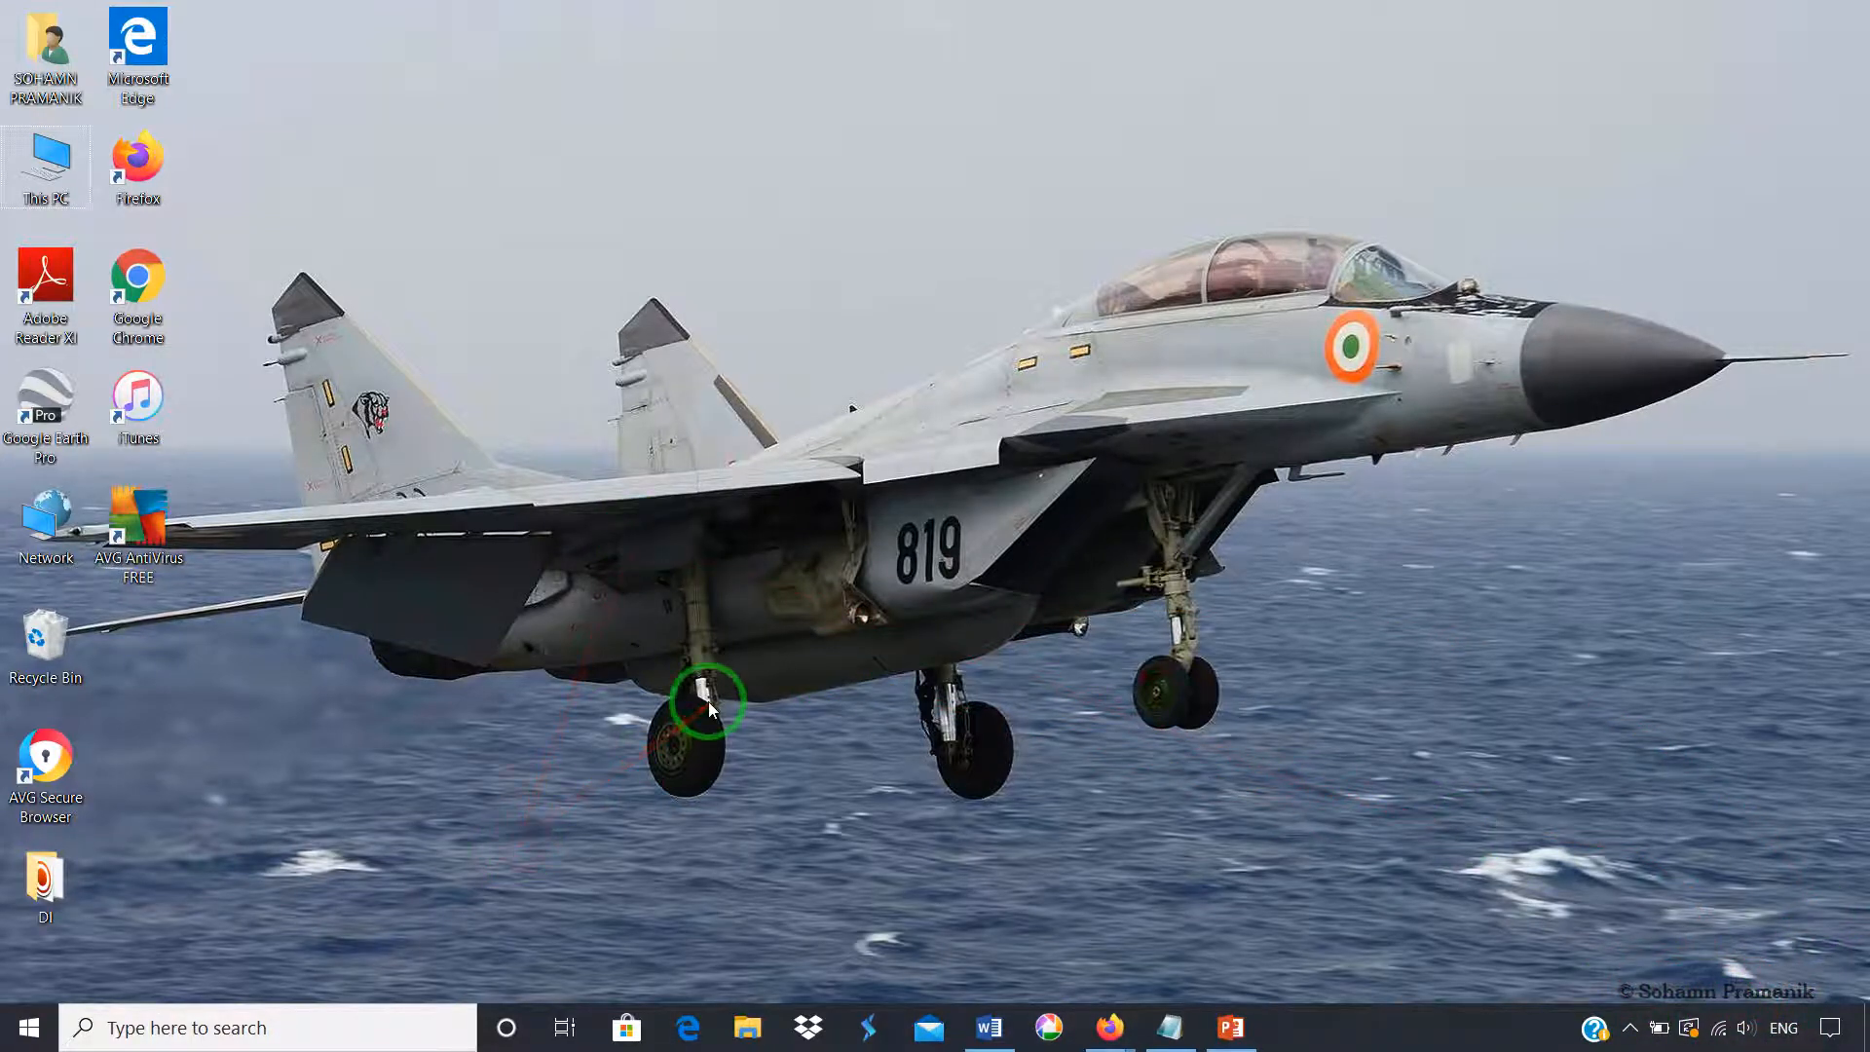
Step: Search Windows for "cmd", open Command Prompt, reposition its window, and close it without running a command
key(super)
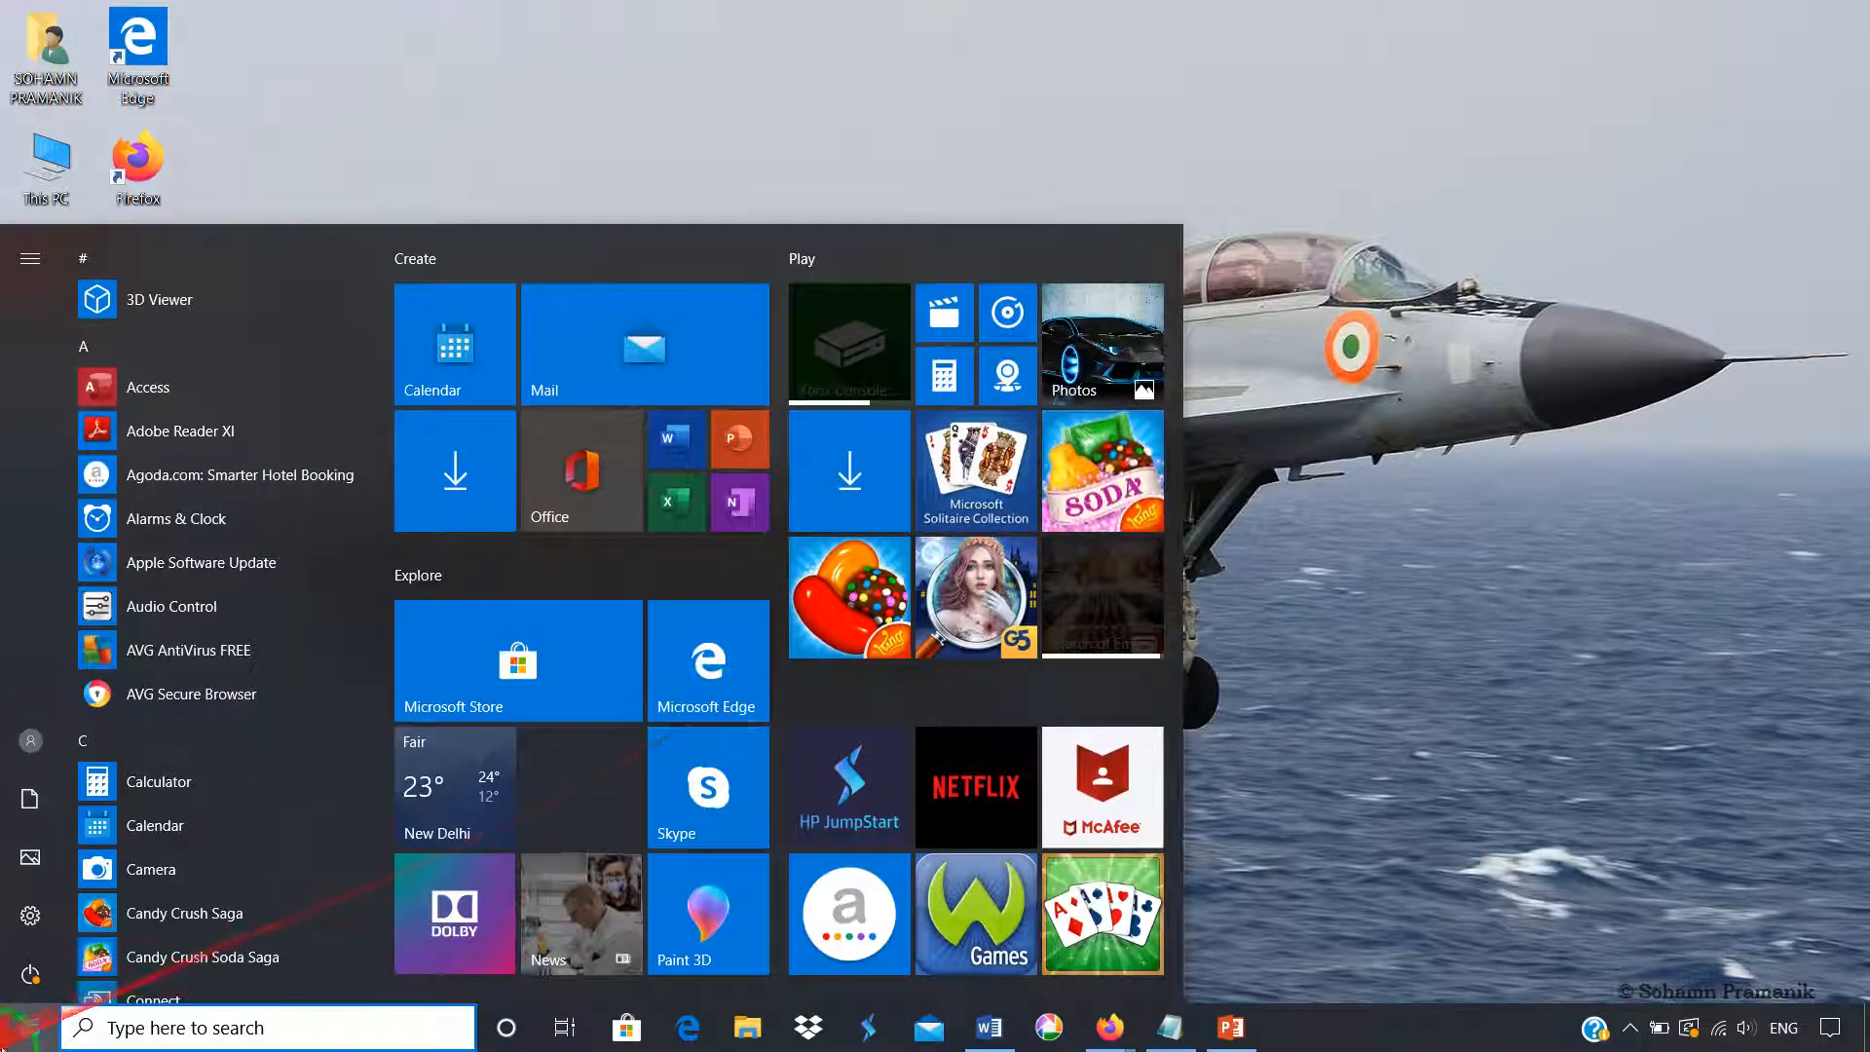
click(200, 1027)
text(cmd)
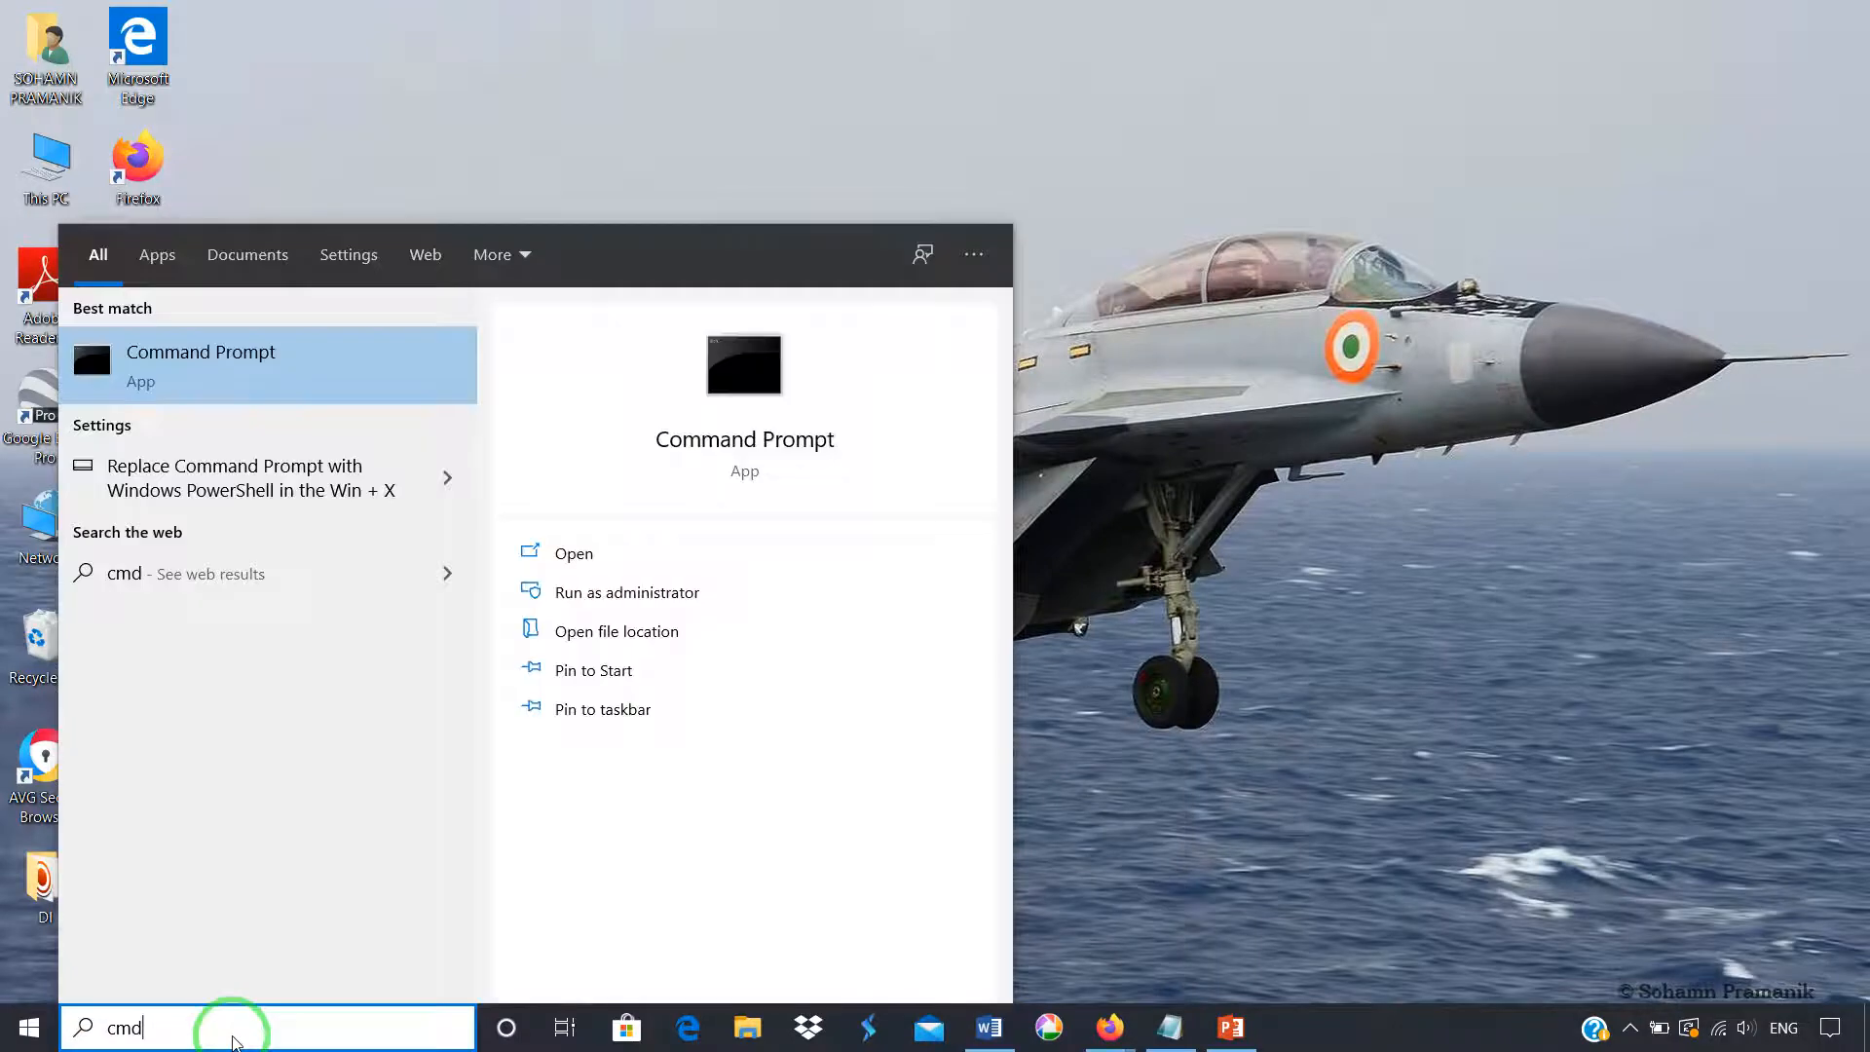
key(Return)
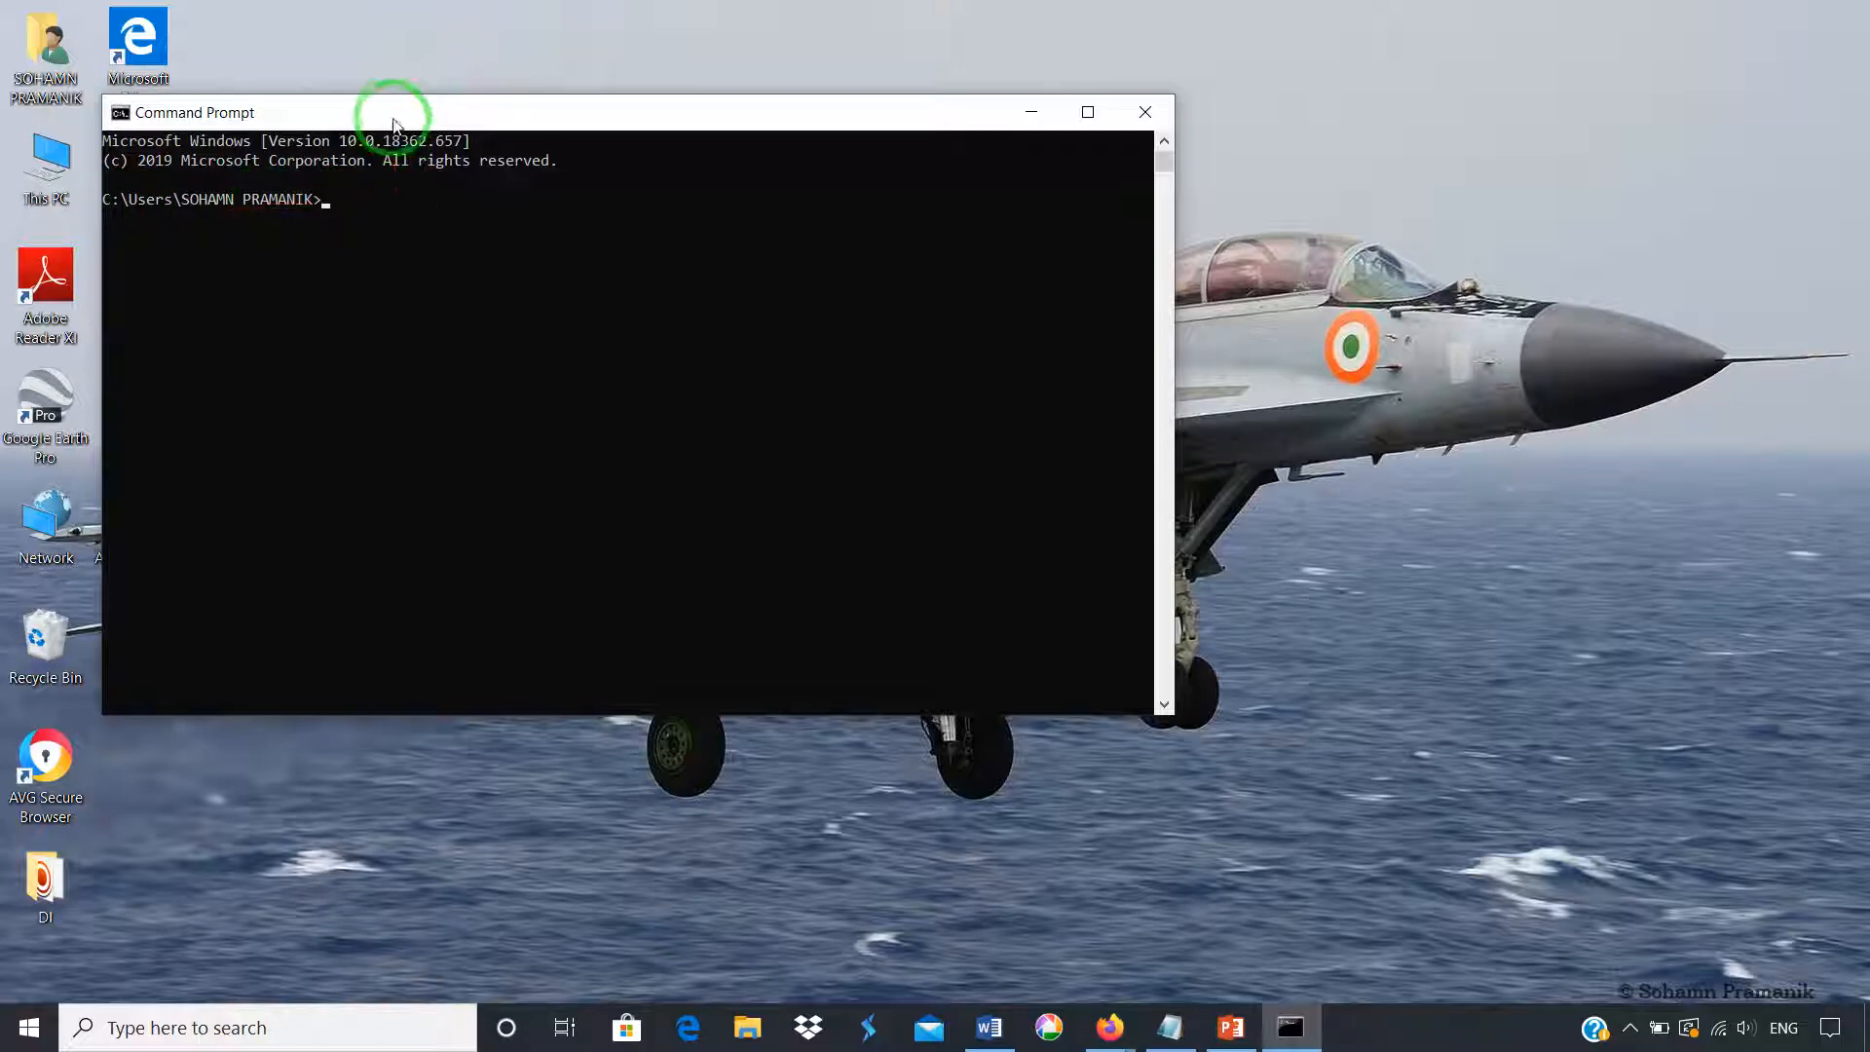
drag(389, 113, 626, 141)
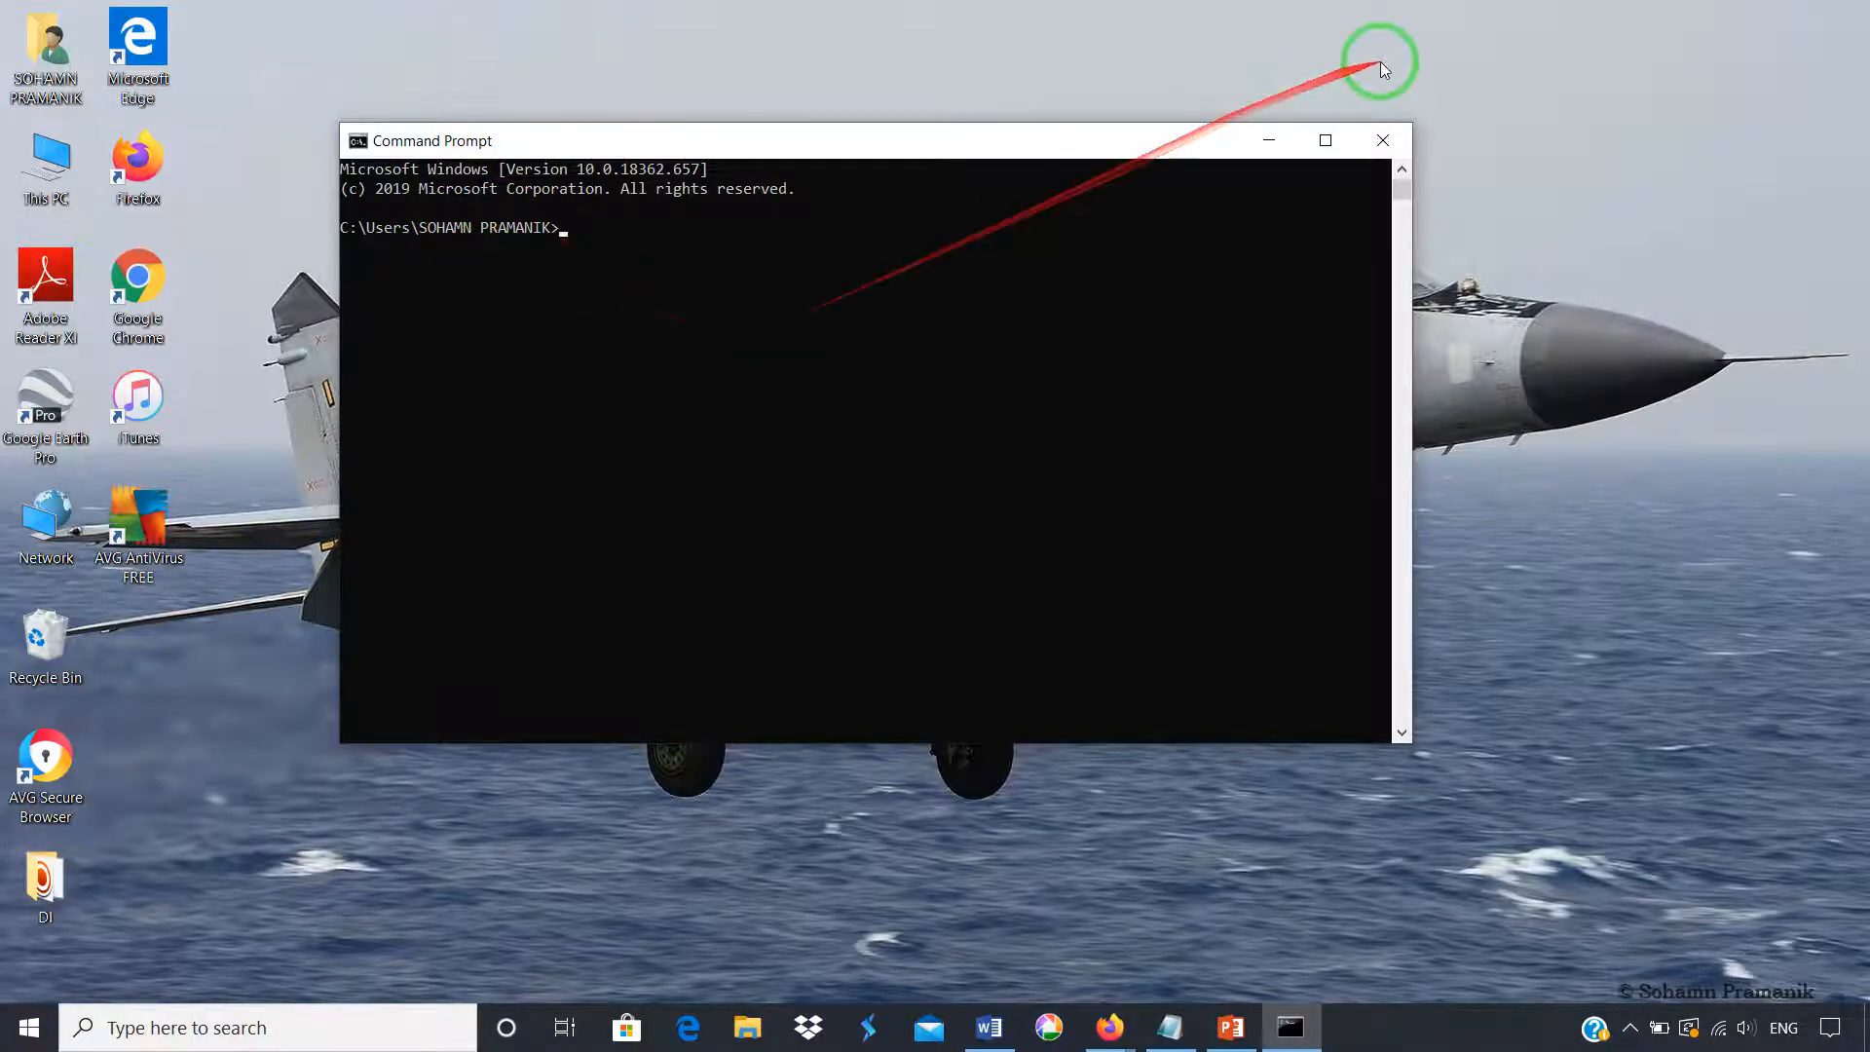
click(1389, 141)
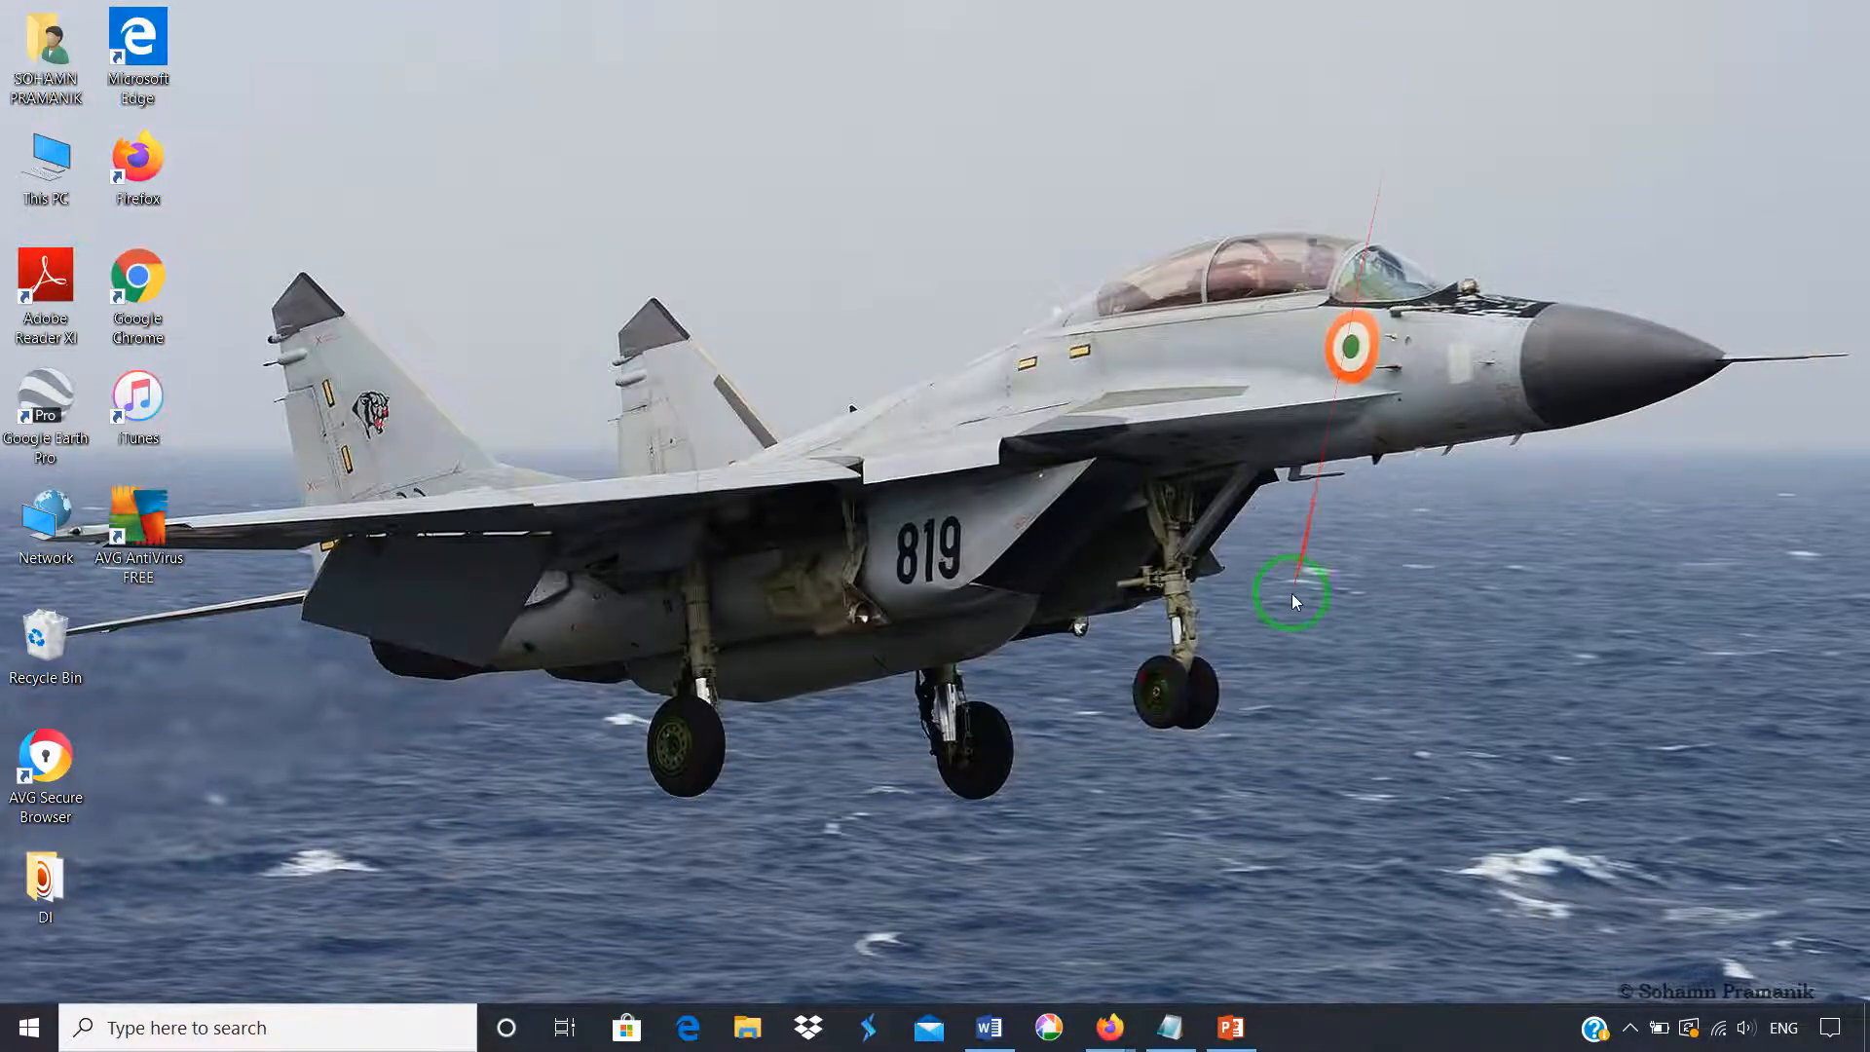
Step: Switch to the YouTube channel page in Firefox and look through its featured video, uploads and playlist sections
mouse_move(1122, 1040)
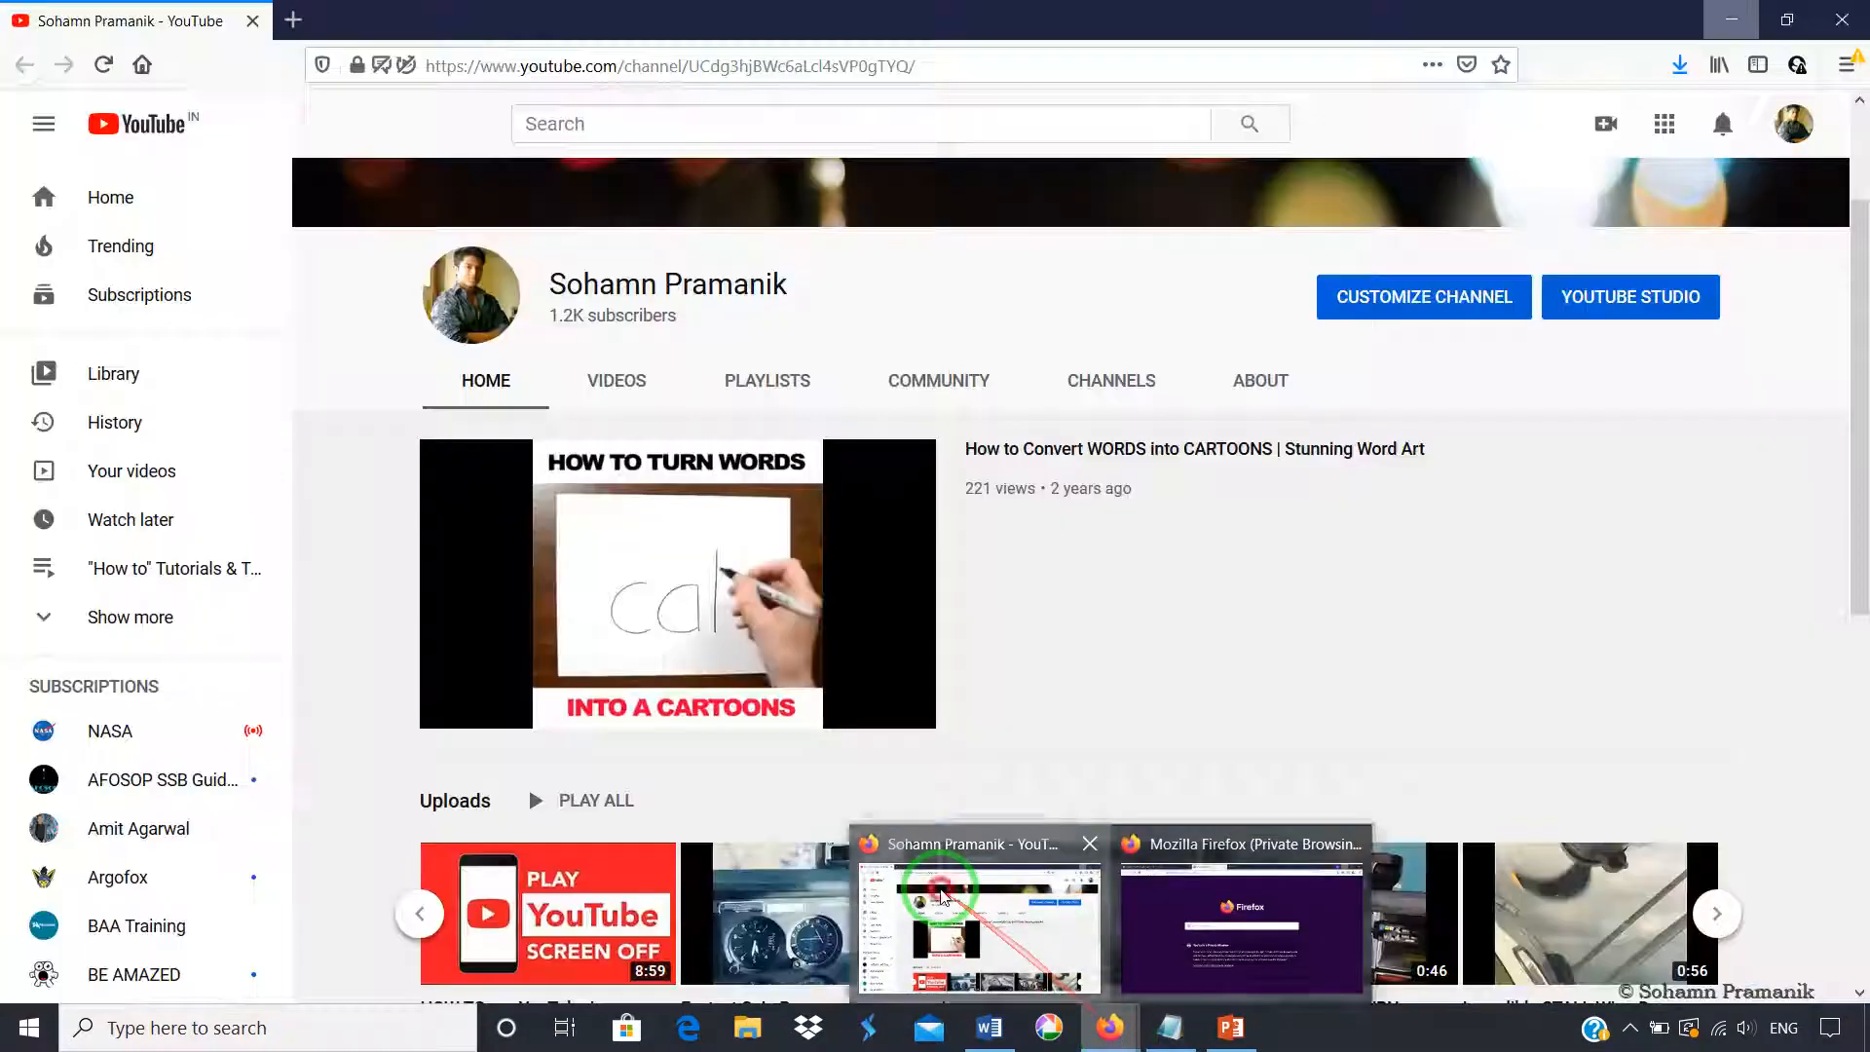
click(941, 897)
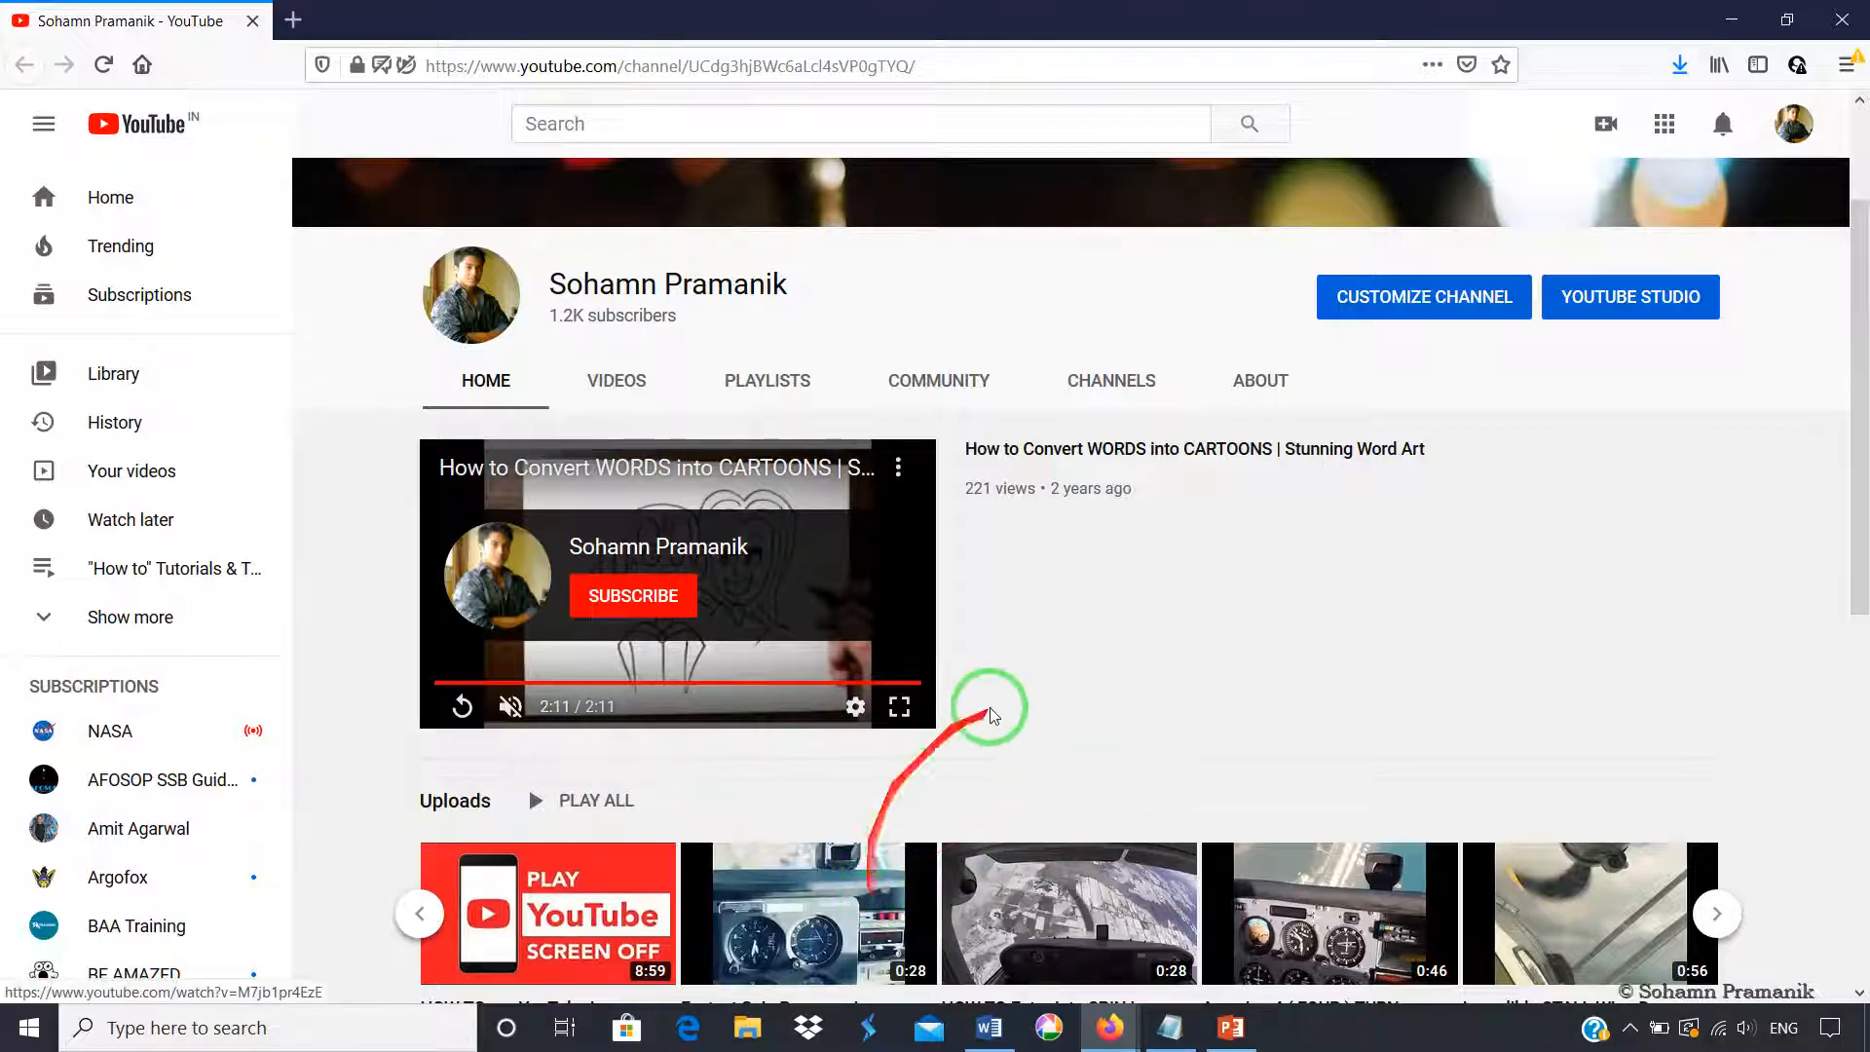
drag(1018, 703, 826, 648)
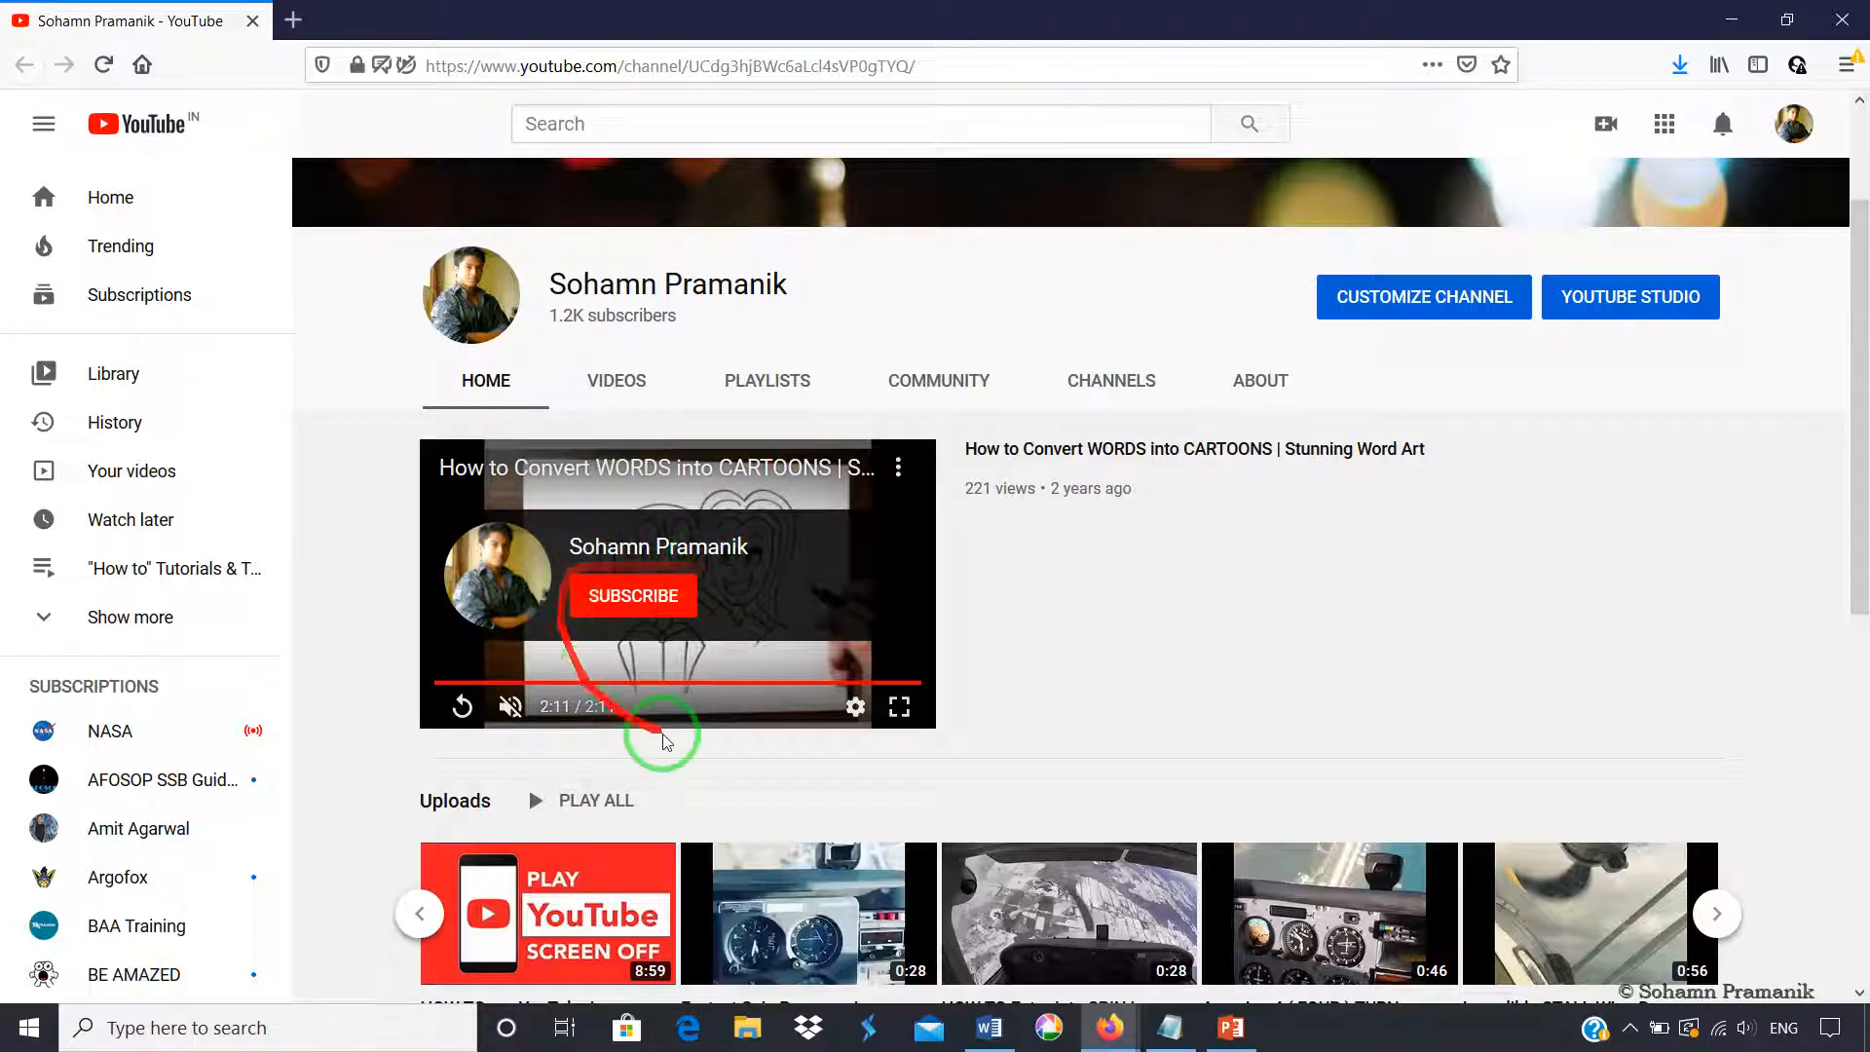
drag(1860, 502, 1860, 1011)
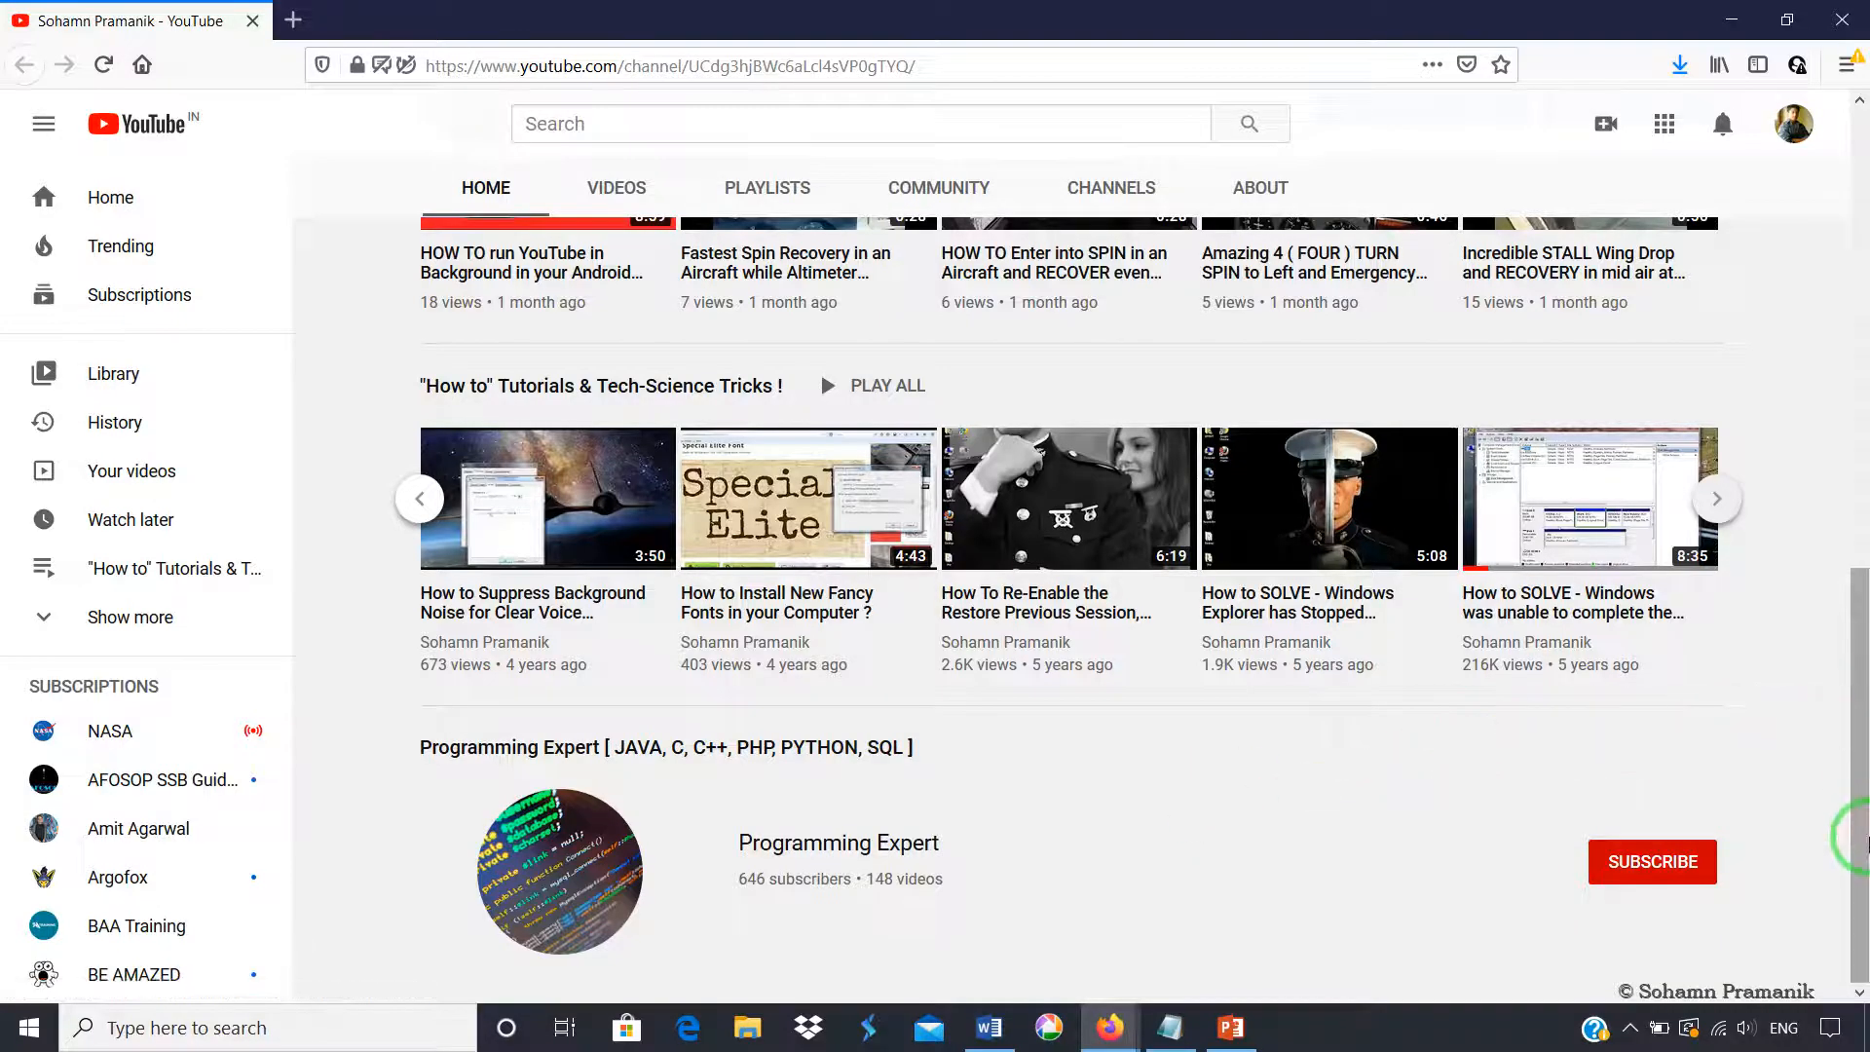
drag(1856, 856, 1857, 446)
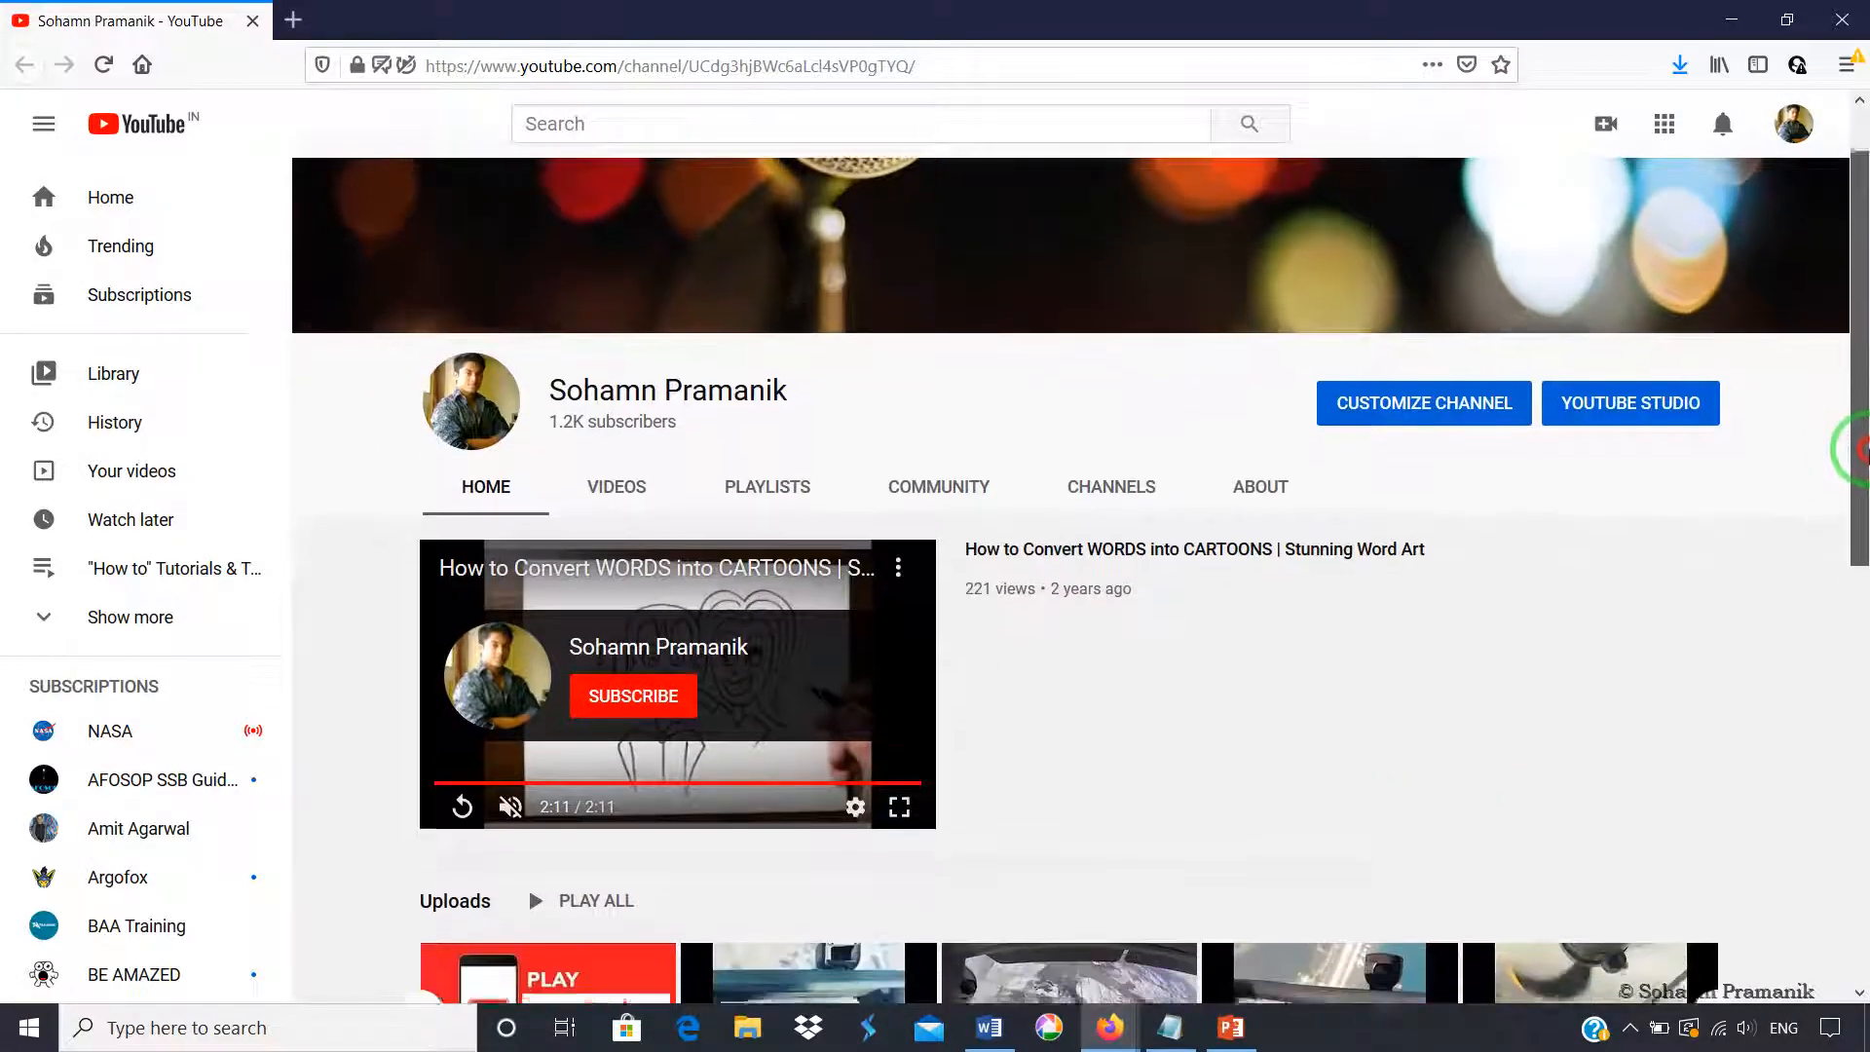